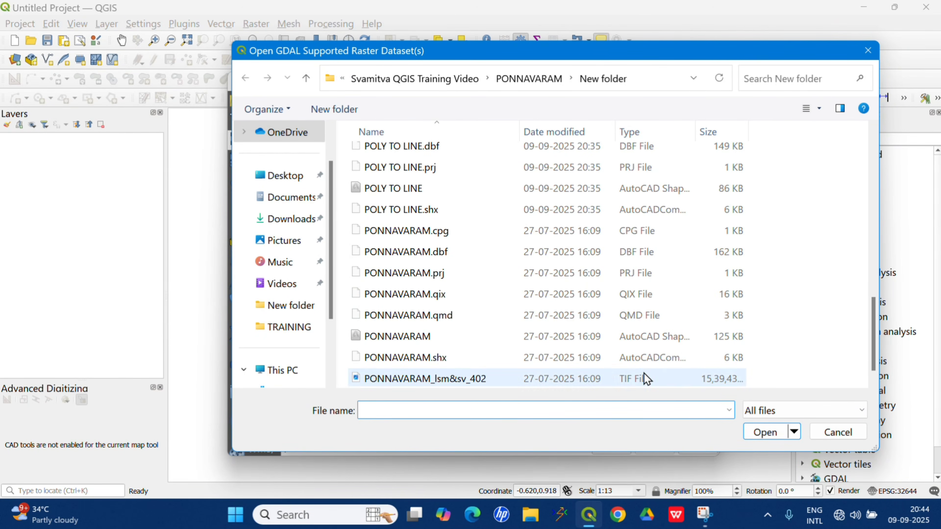
Add the PONNAVARAM_lsm&sv_402 TIF from the PONNAVARAM New folder to the project as a raster layer.
left_click(646, 378)
left_click(772, 434)
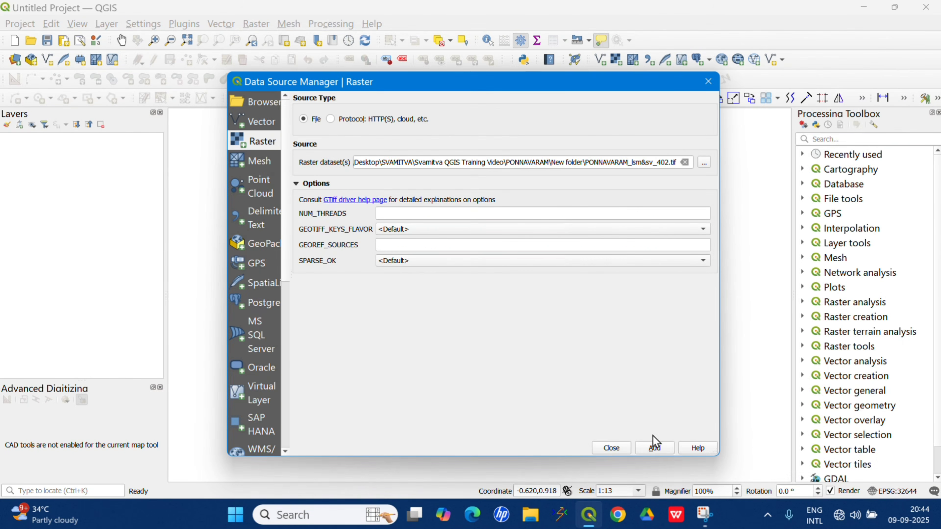
left_click(655, 448)
left_click(613, 448)
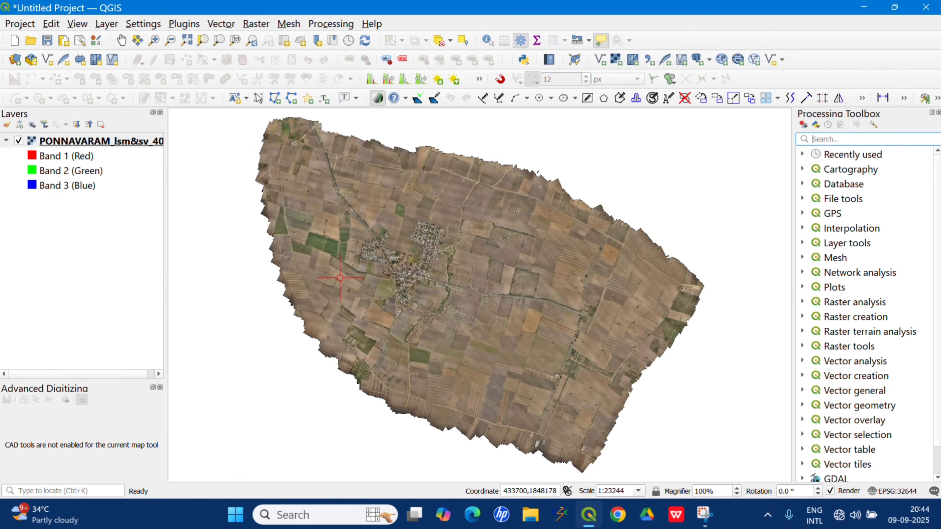
Add the PARCEL shapefile from the same folder to the project as a vector layer.
left_click(103, 29)
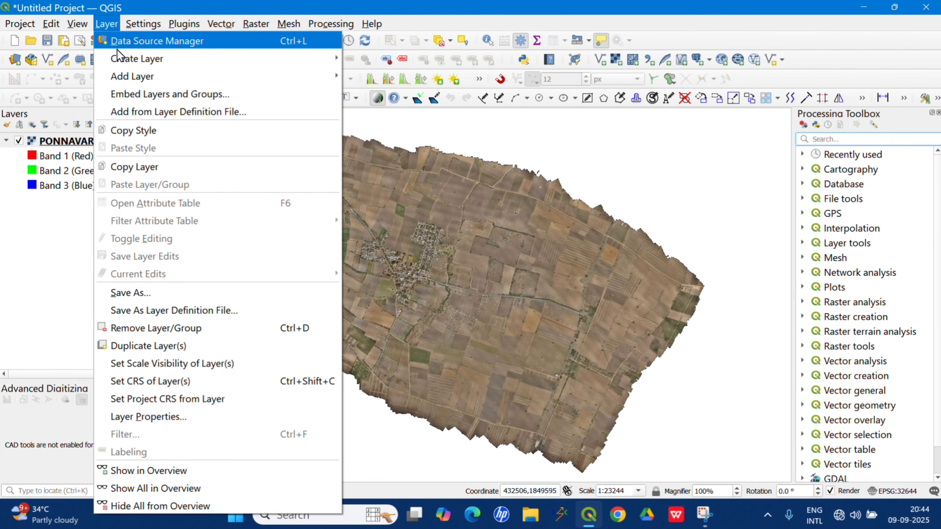
mouse_move(140, 74)
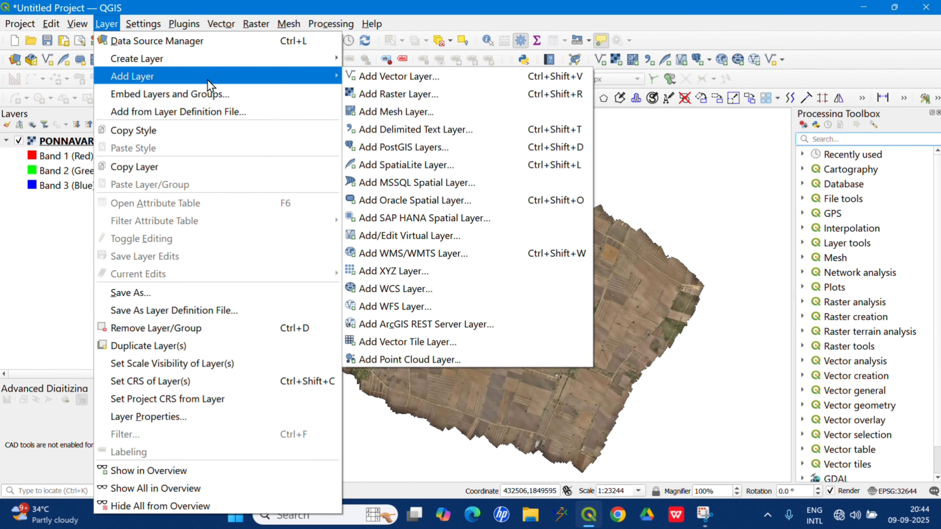
left_click(418, 82)
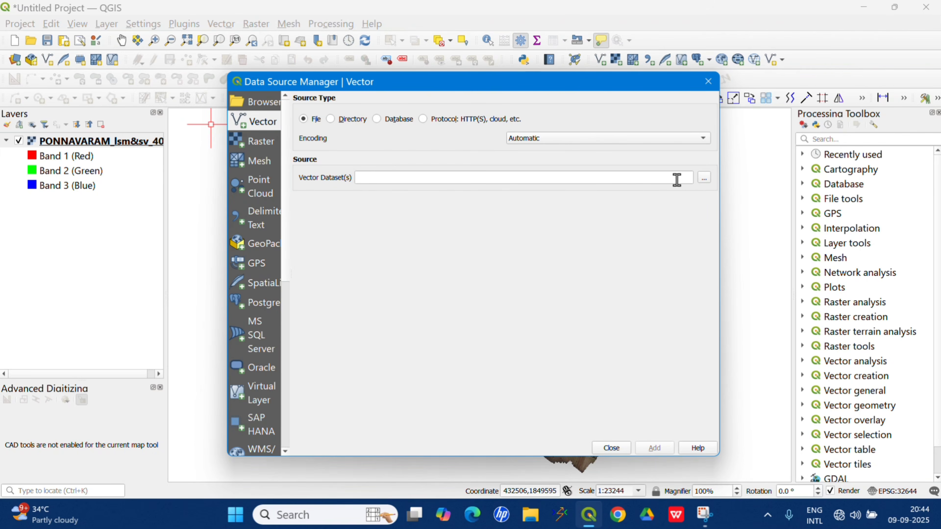
left_click(705, 179)
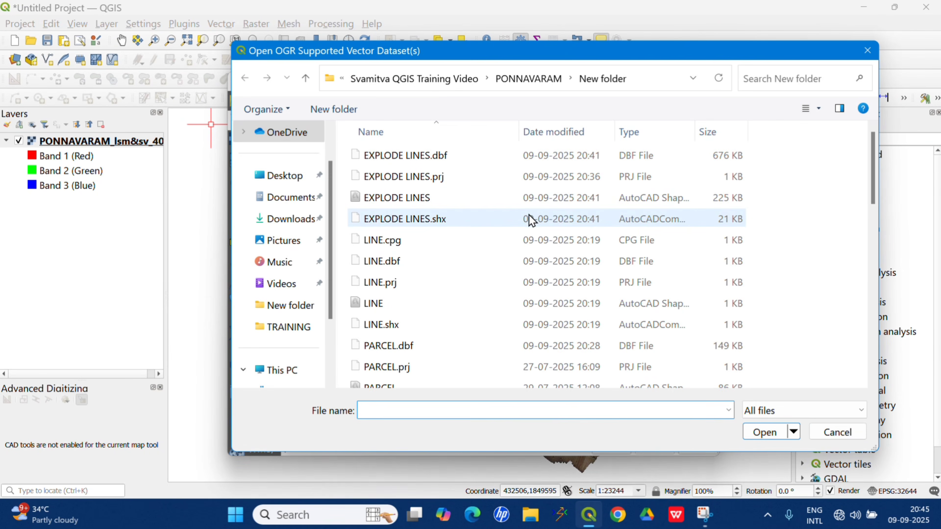
scroll(499, 279, "down", 1)
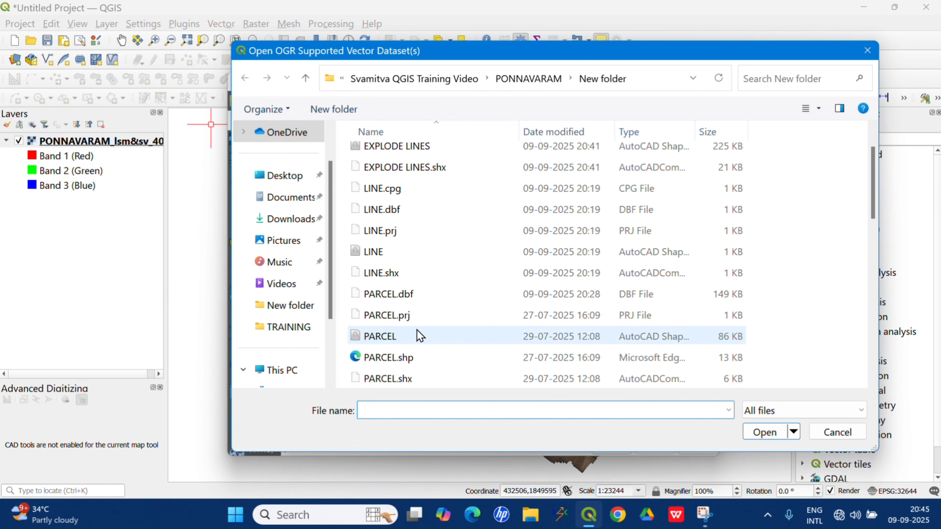
left_click(404, 336)
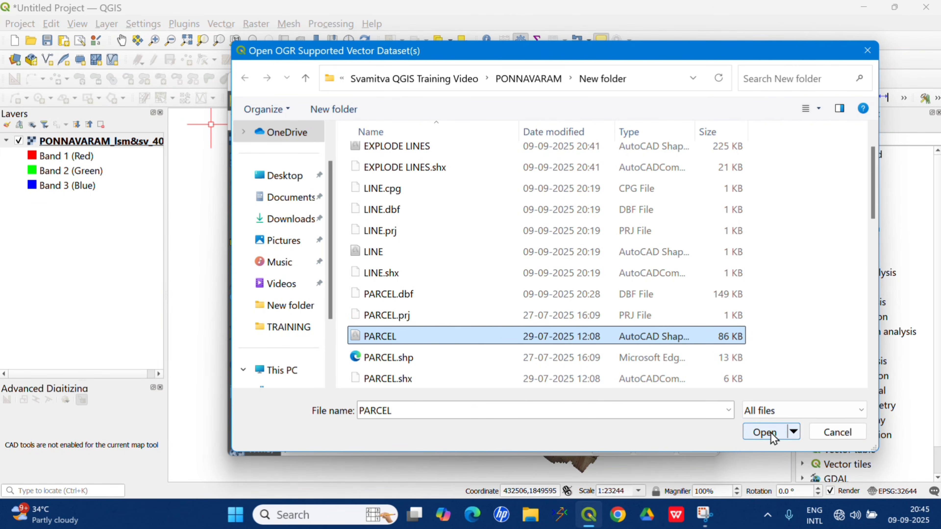
left_click(764, 432)
left_click(653, 447)
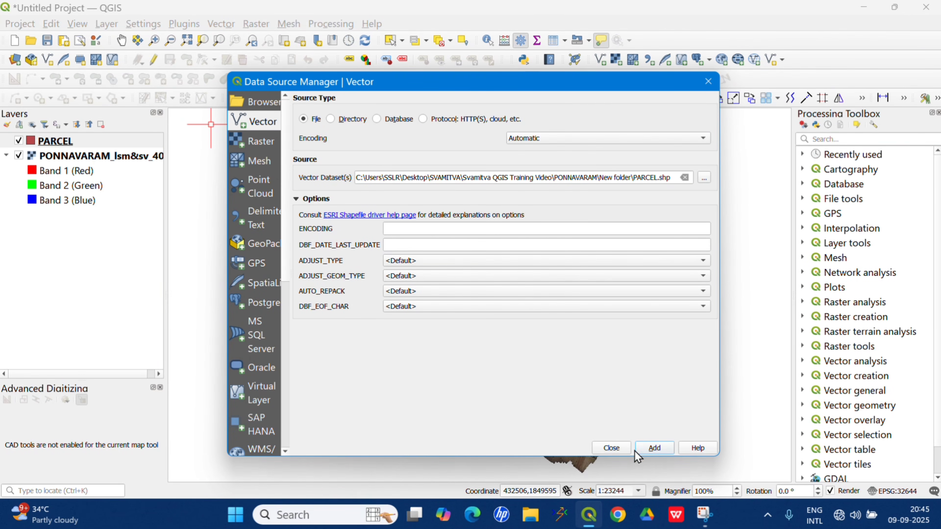
left_click(611, 448)
Add the PLINTH shapefile from the same folder to the project as a vector layer.
left_click(107, 25)
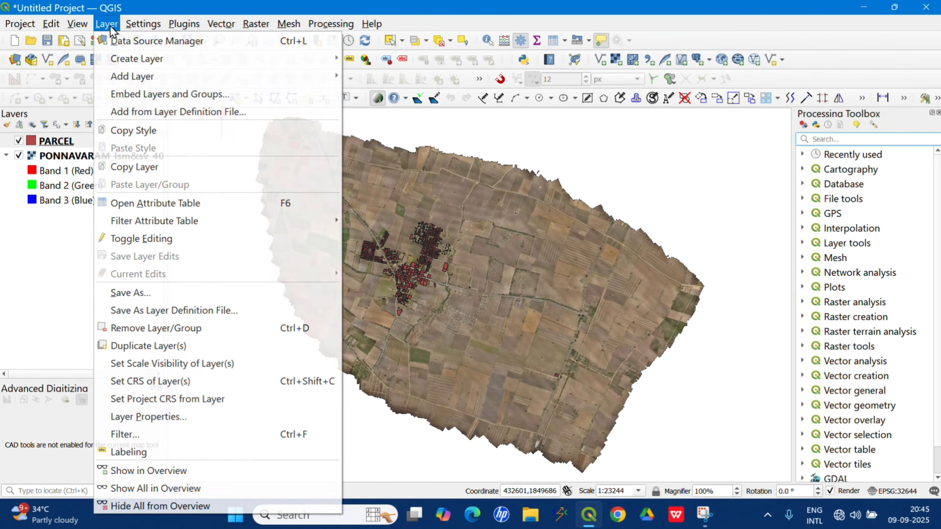
mouse_move(153, 79)
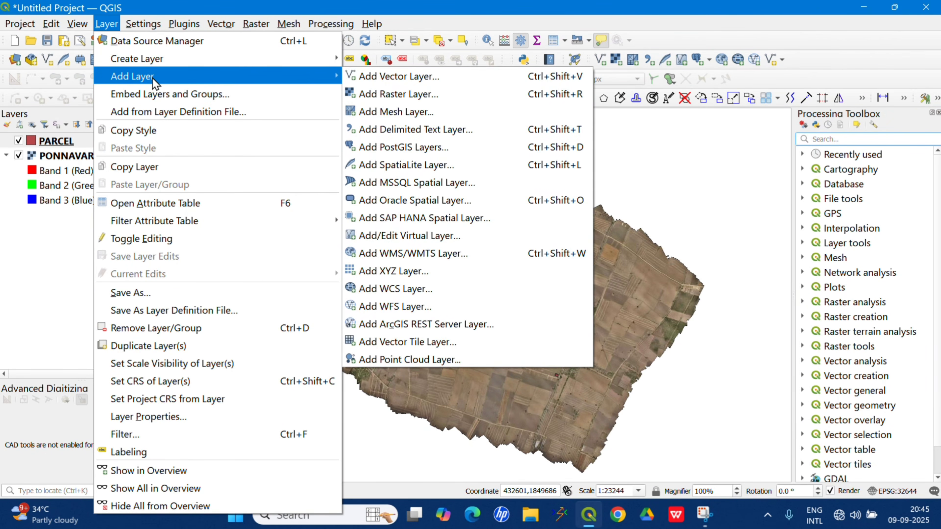
left_click(413, 82)
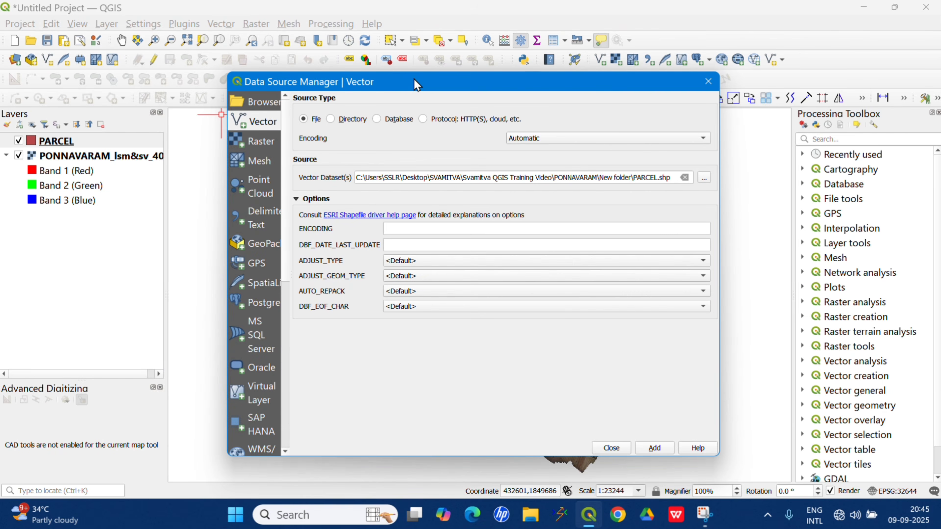
left_click(703, 177)
scroll(483, 270, "down", 1)
scroll(458, 256, "up", 1)
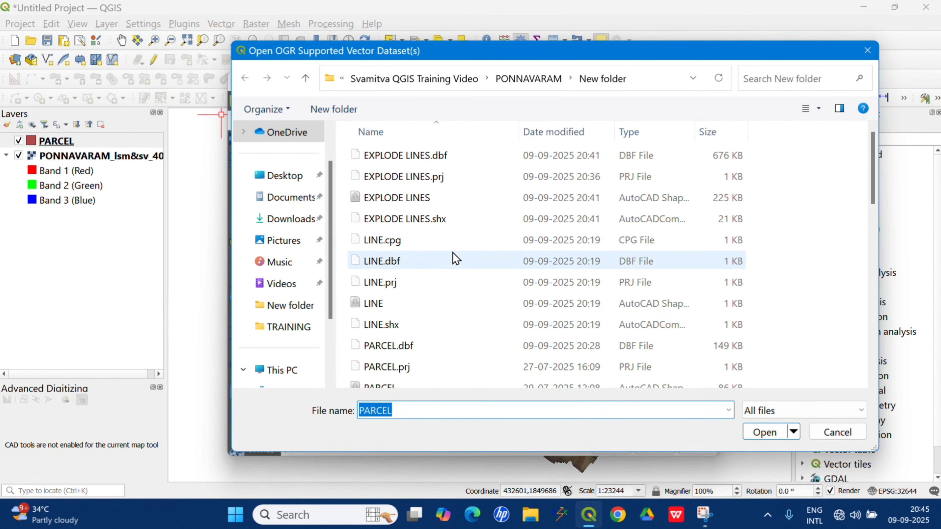
scroll(447, 272, "down", 2)
left_click(402, 274)
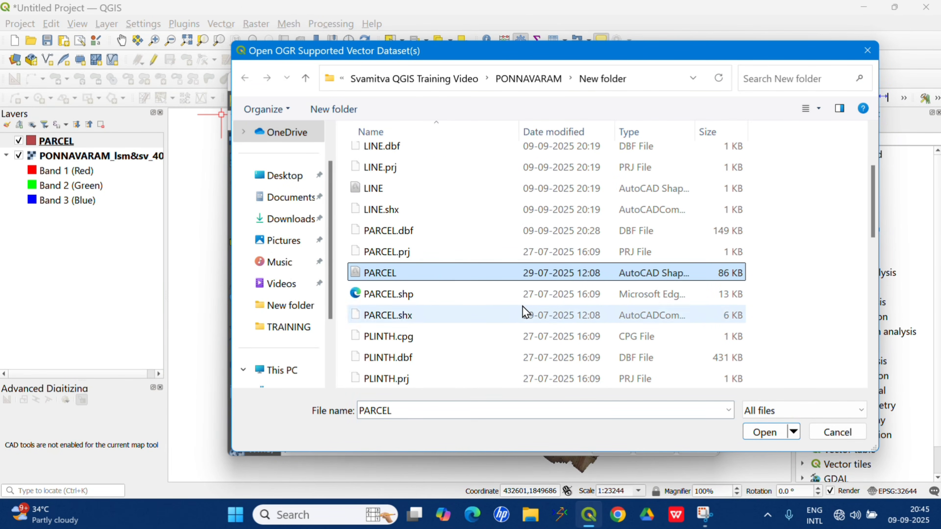
scroll(426, 234, "down", 1)
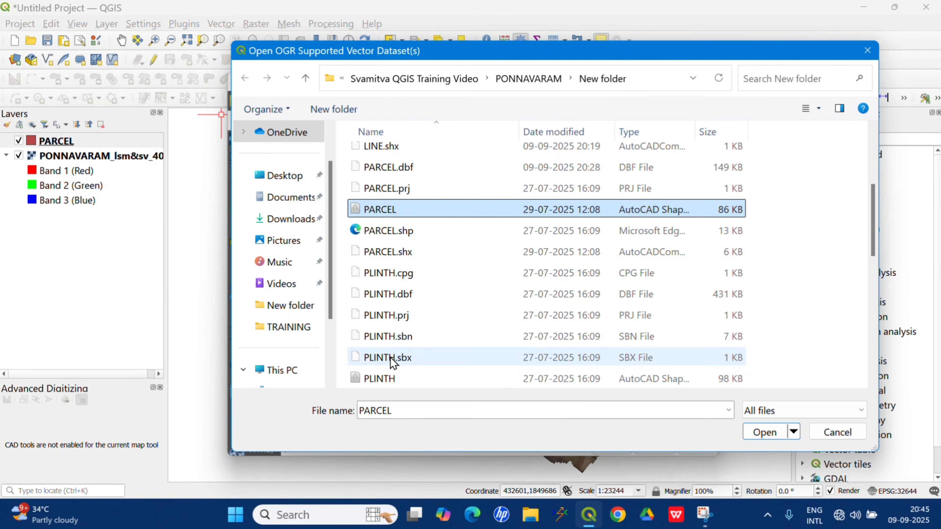
left_click(389, 378)
left_click(764, 433)
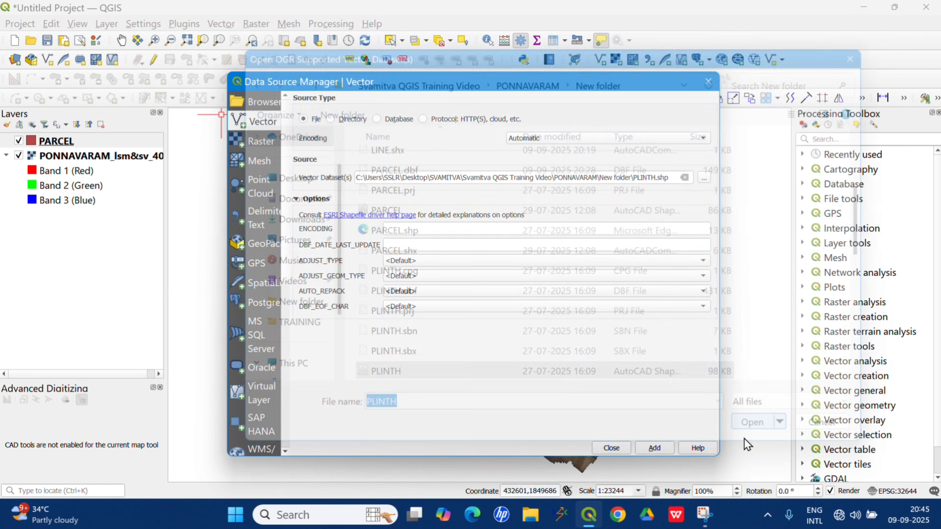
left_click(654, 445)
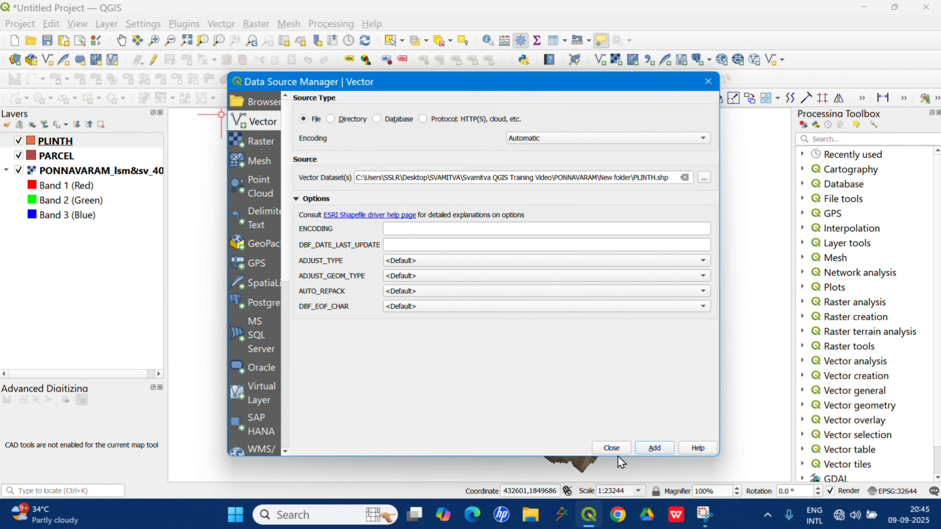
left_click(611, 448)
Change the PARCEL layer's symbology to the "outline blue" symbol and apply it.
scroll(612, 281, "up", 5)
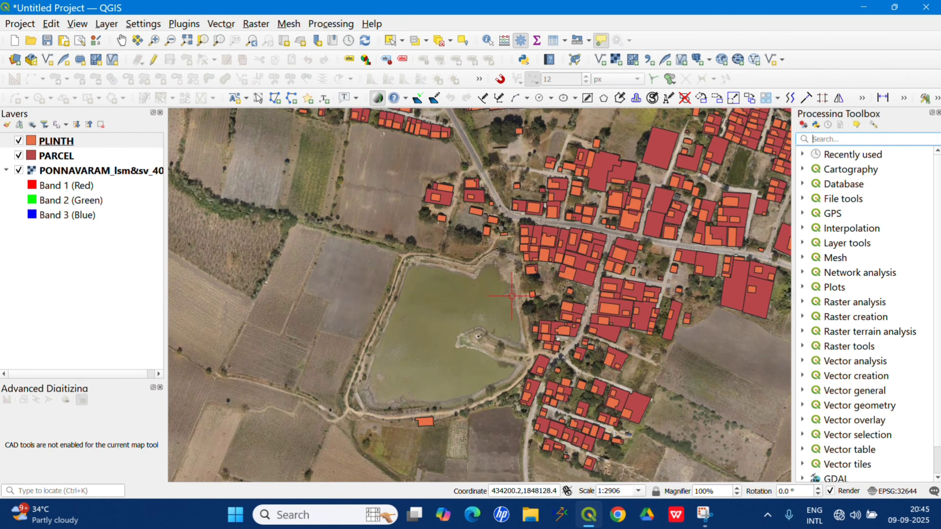
scroll(315, 259, "down", 1)
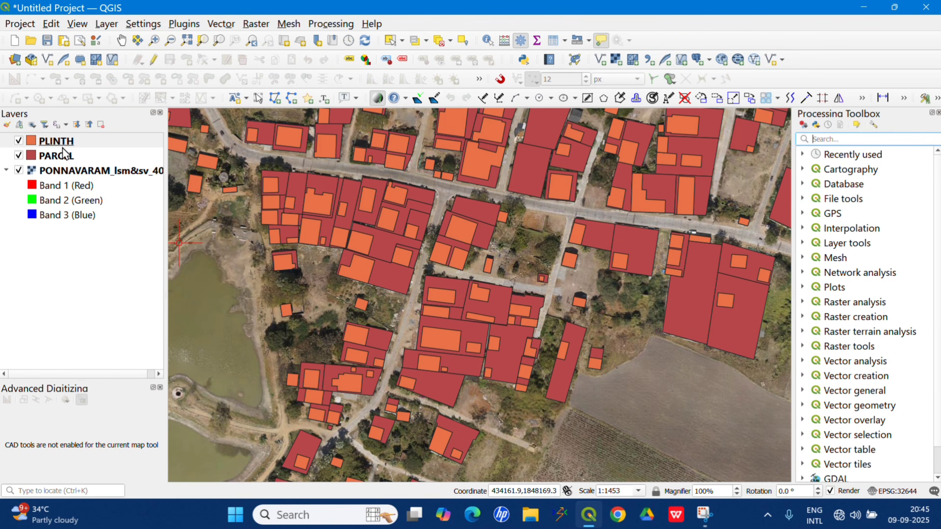
scroll(452, 256, "down", 1)
scroll(451, 256, "down", 1)
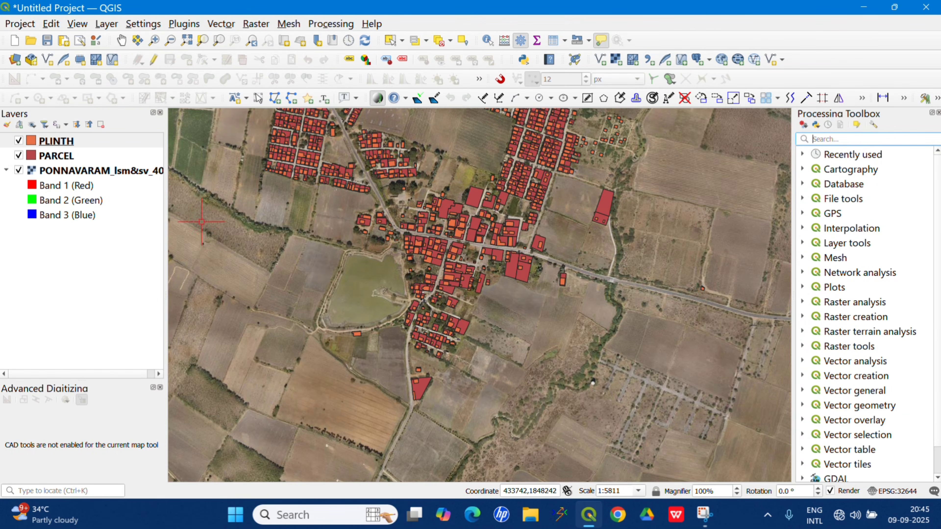
left_click(63, 171)
left_click(64, 163)
right_click(79, 162)
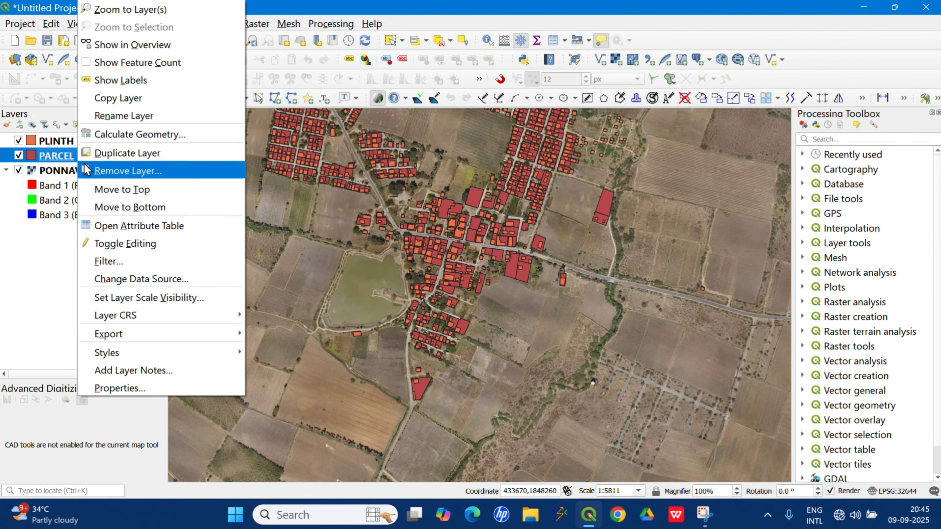
left_click(126, 389)
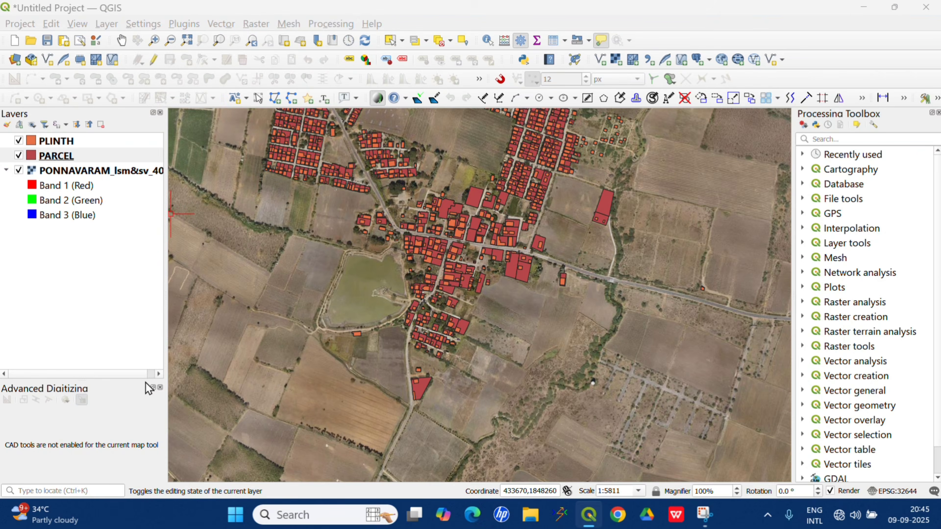
left_click(237, 119)
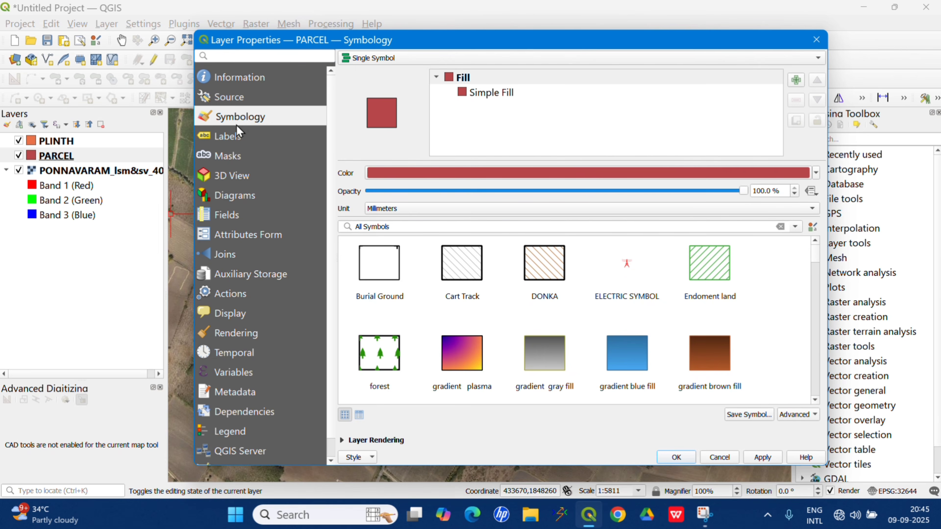
scroll(550, 315, "down", 8)
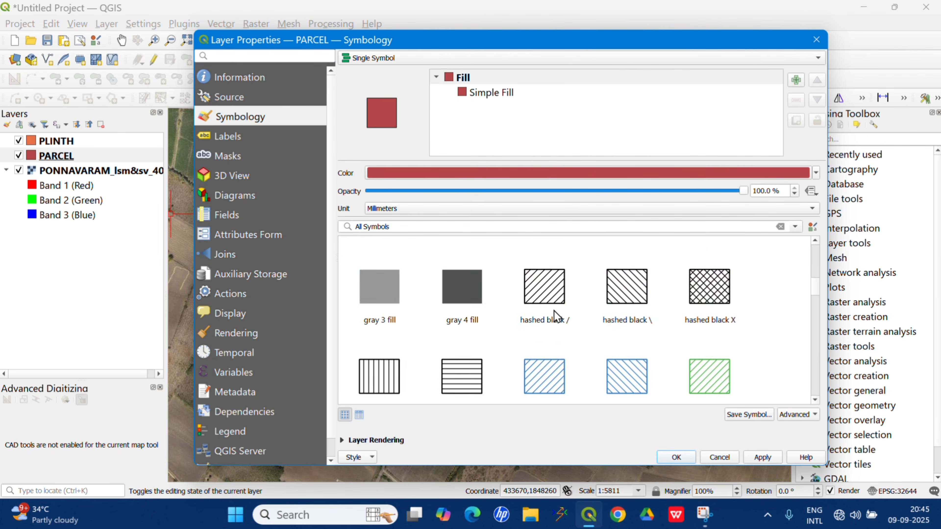
left_click(480, 324)
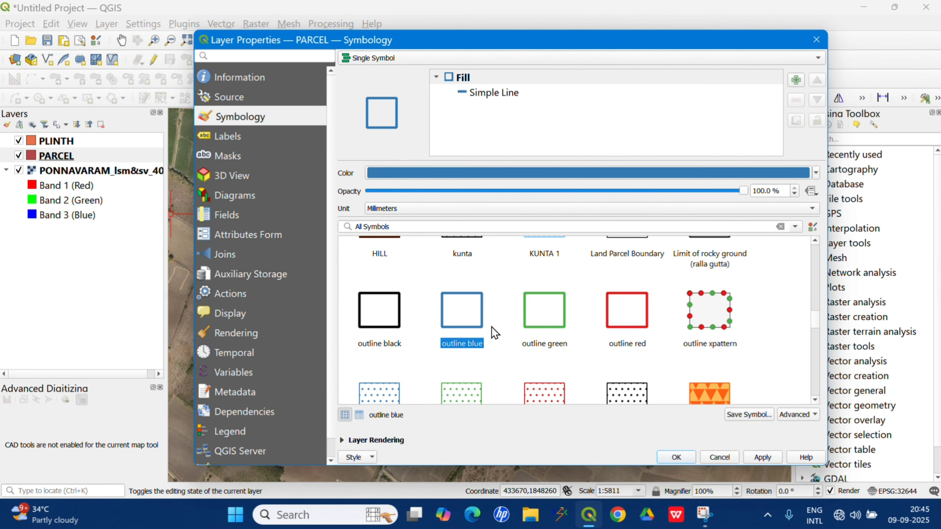
left_click(770, 459)
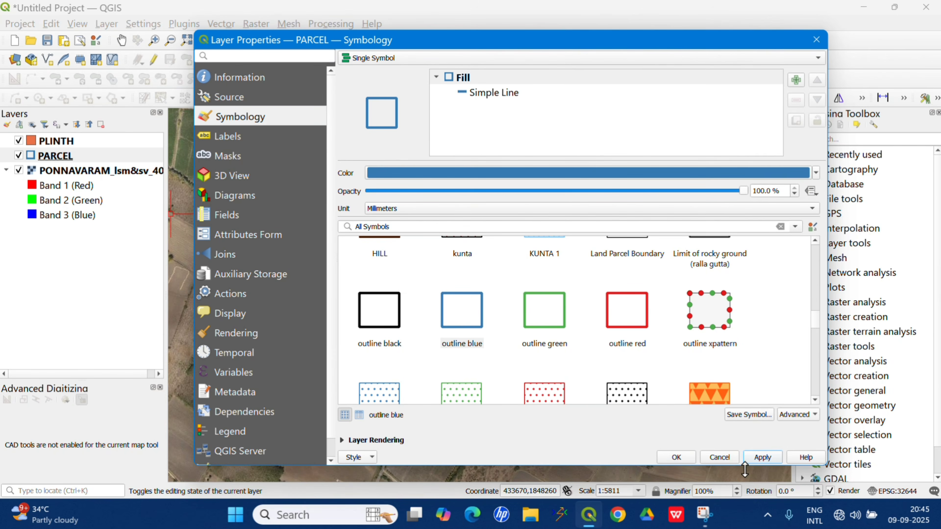
left_click(676, 458)
Change the PLINTH layer's symbology to the "hashed cred /" symbol and apply it.
scroll(474, 246, "up", 3)
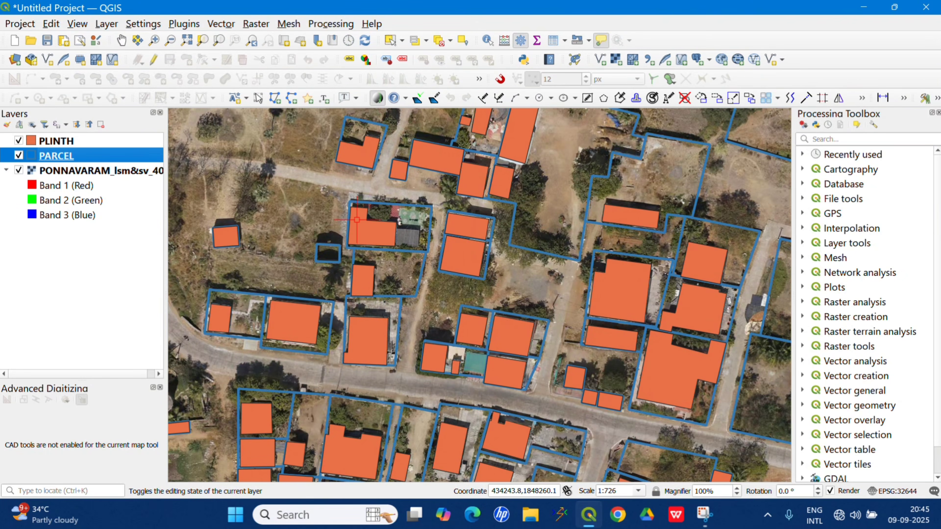
scroll(358, 221, "up", 1)
left_click(59, 145)
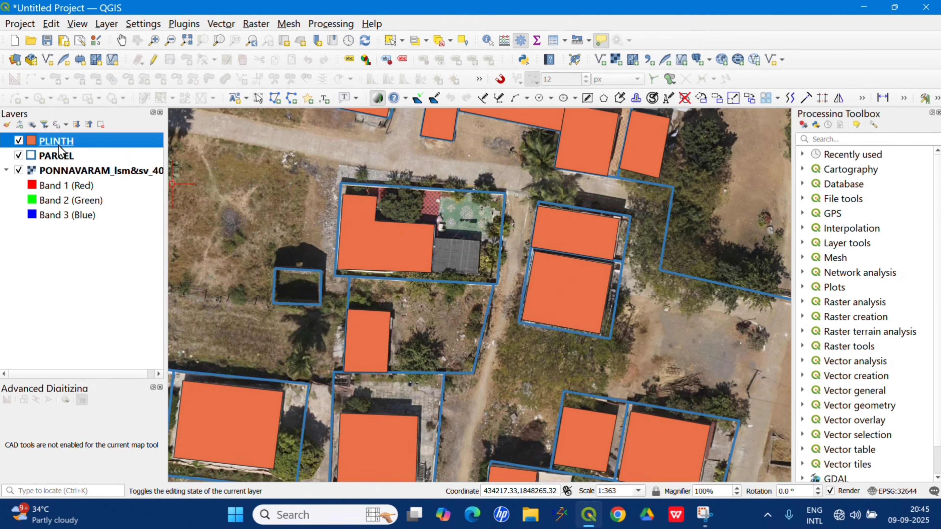
right_click(71, 137)
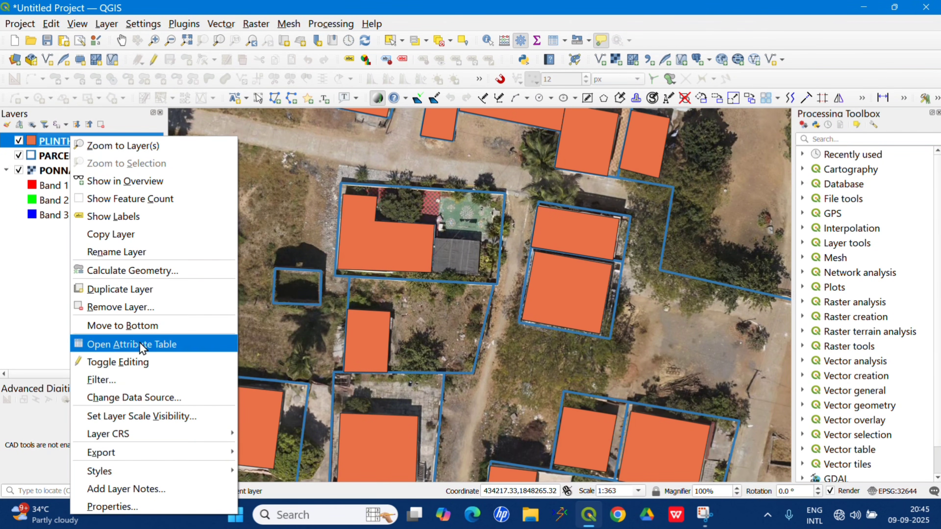
left_click(149, 507)
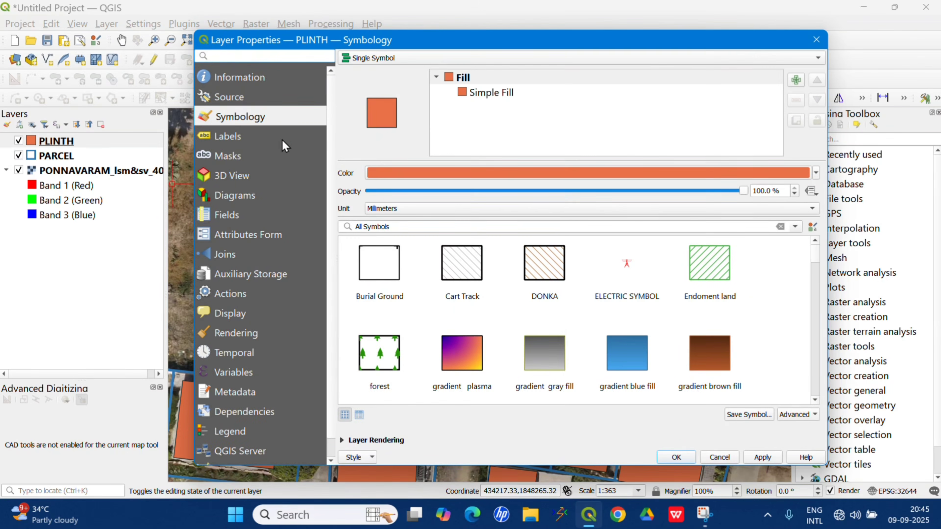
scroll(502, 272, "down", 5)
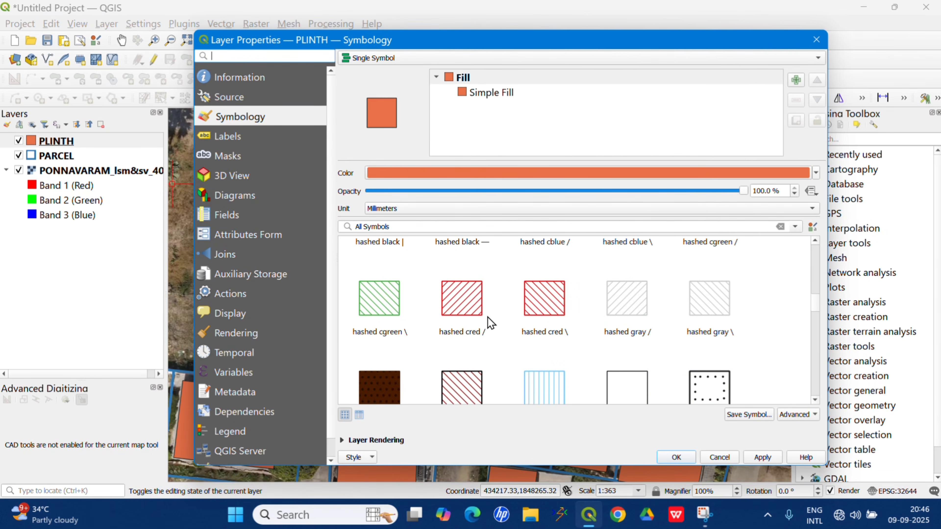
left_click(487, 320)
left_click(758, 459)
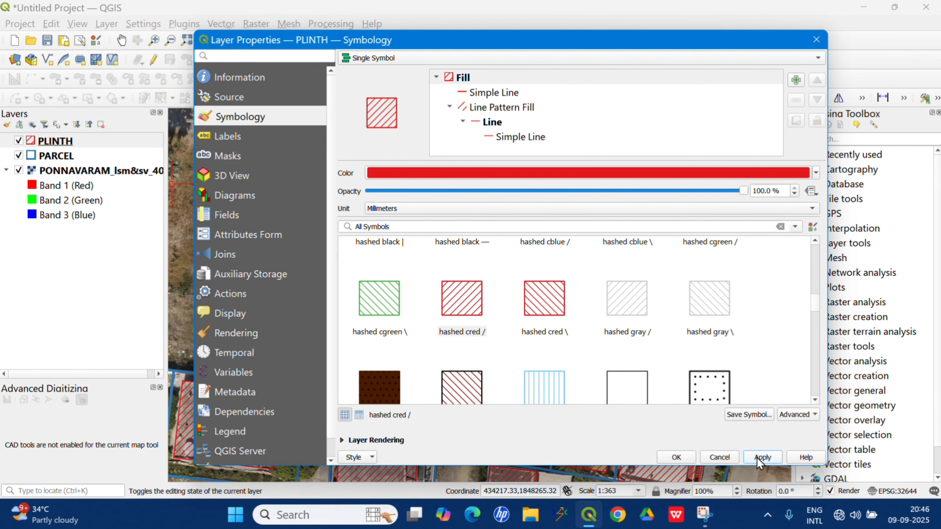
left_click(676, 457)
Open the Polygons to lines algorithm from the Processing Toolbox with the PARCEL layer as its input.
scroll(480, 295, "down", 1)
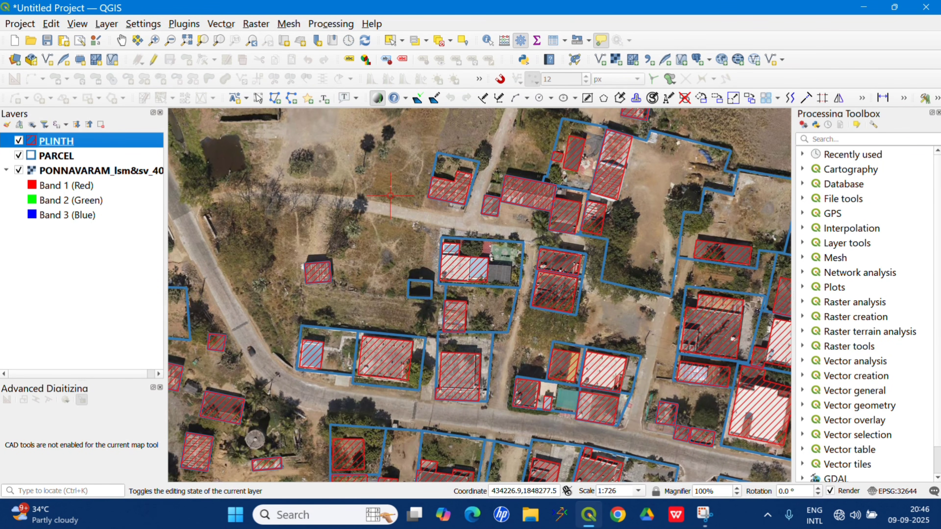
left_click(80, 157)
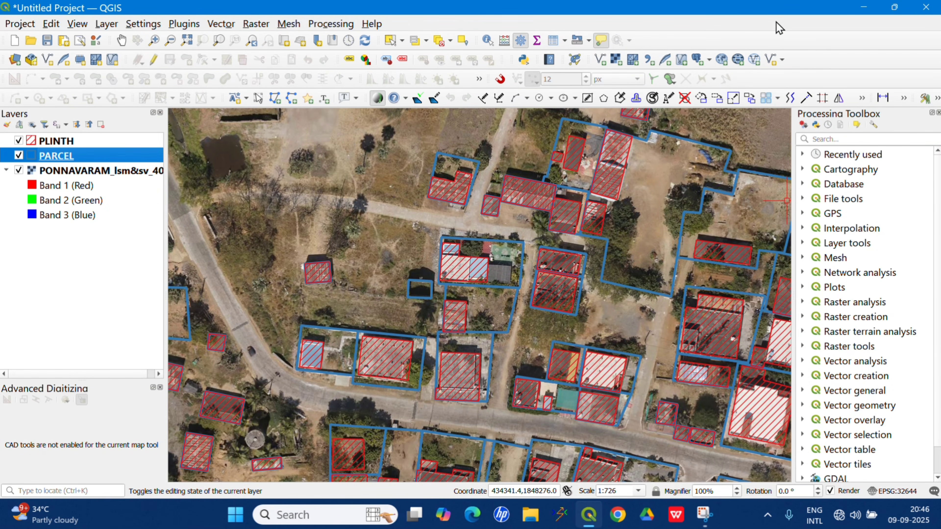
right_click(788, 47)
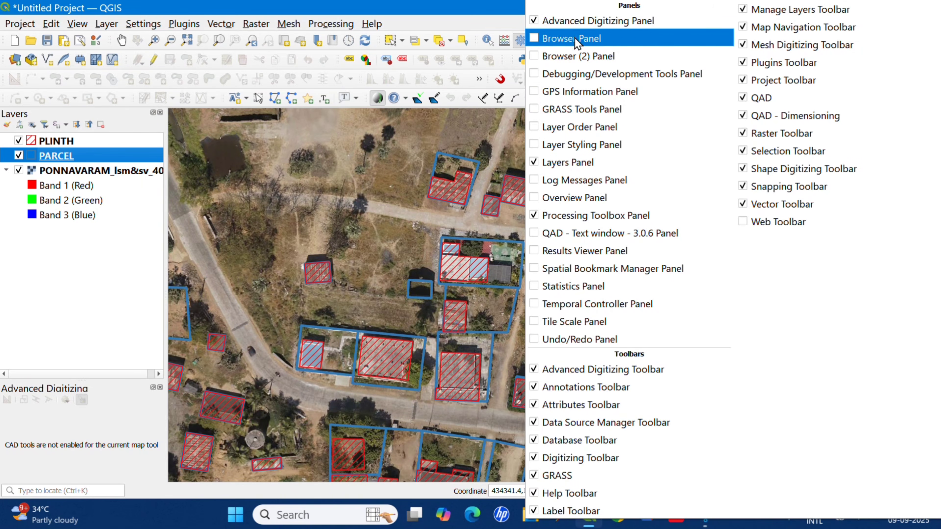
left_click(532, 221)
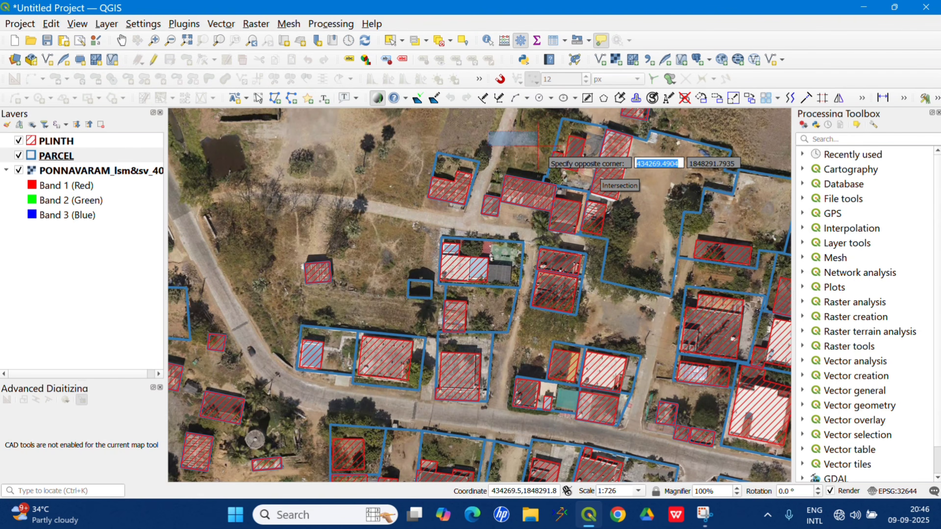
left_click(868, 141)
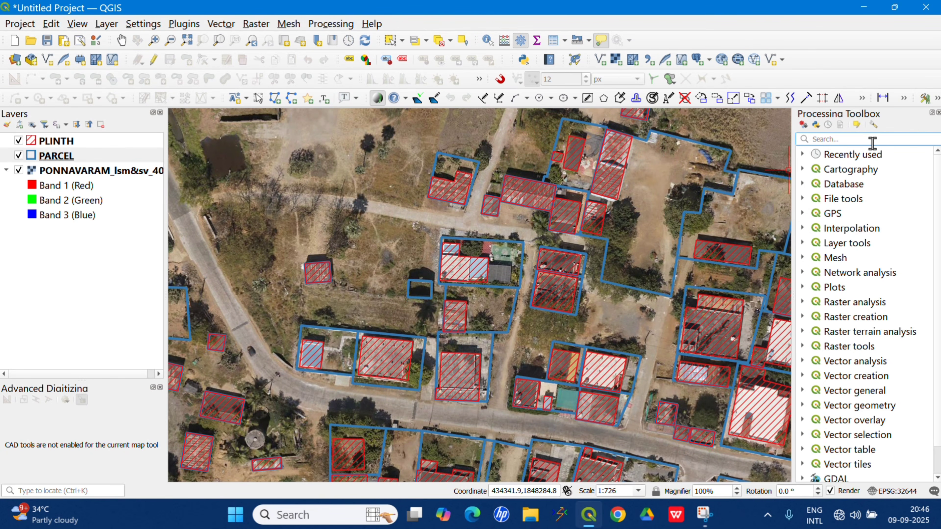
type("POLY")
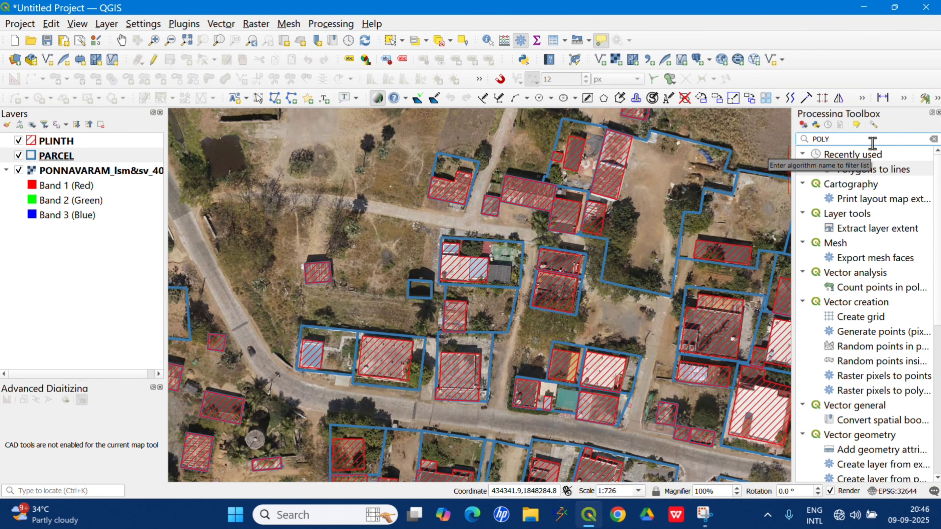
double_click(892, 172)
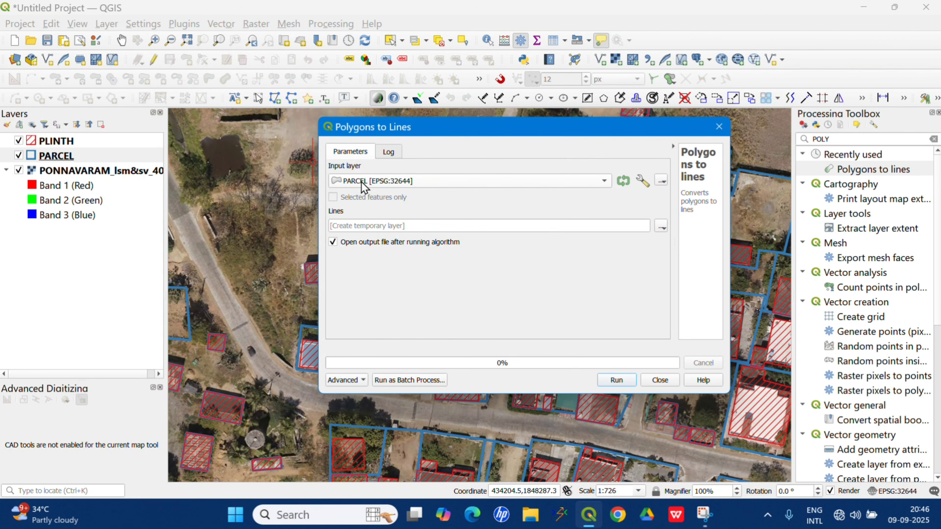
Convert the PARCEL polygons to lines, saving the output as the shapefile POLY TO LINE S in New folder.
left_click(661, 227)
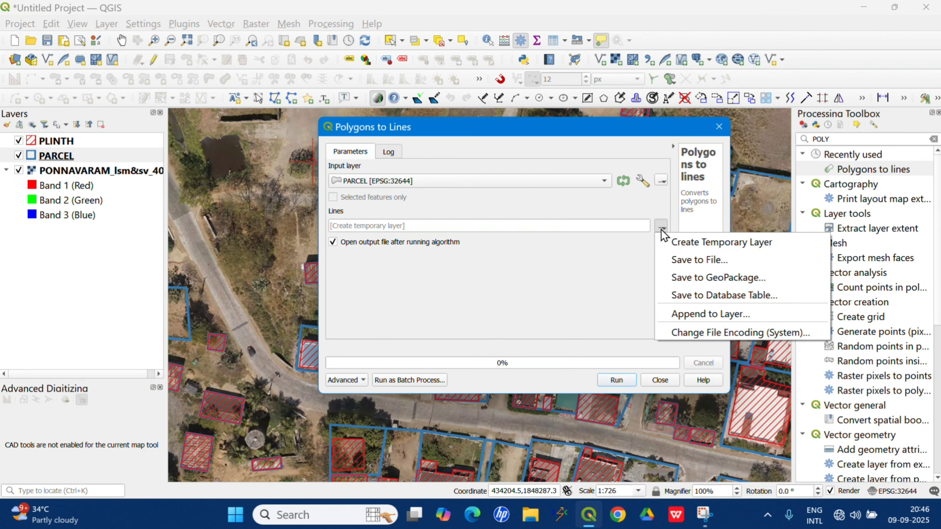
left_click(686, 261)
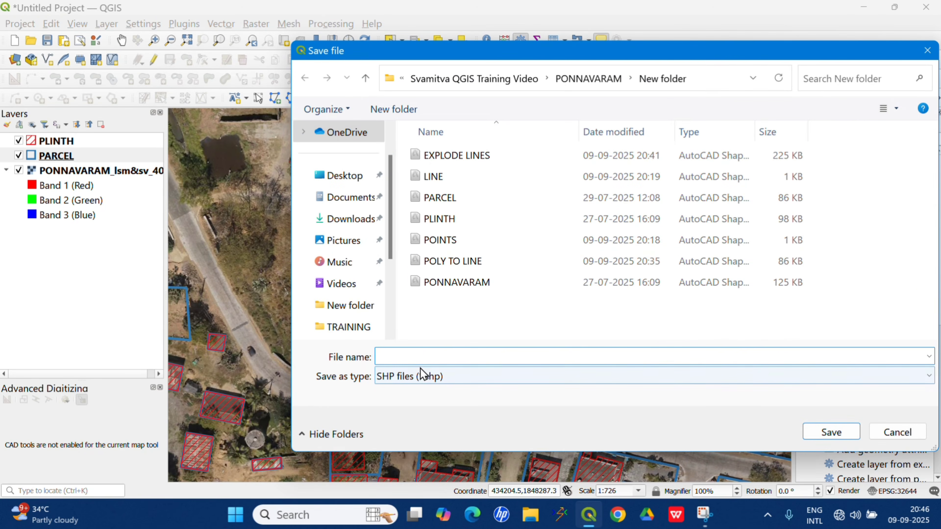
type("POL")
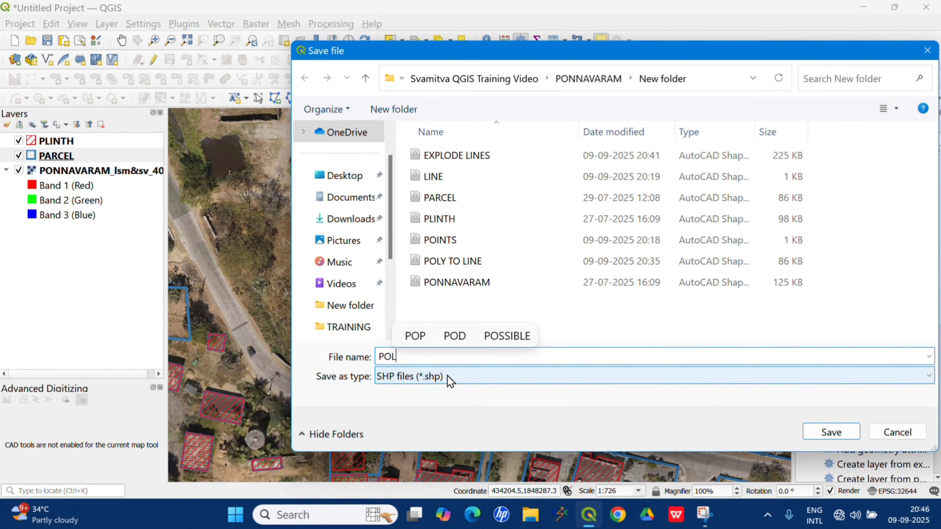
type("Y T")
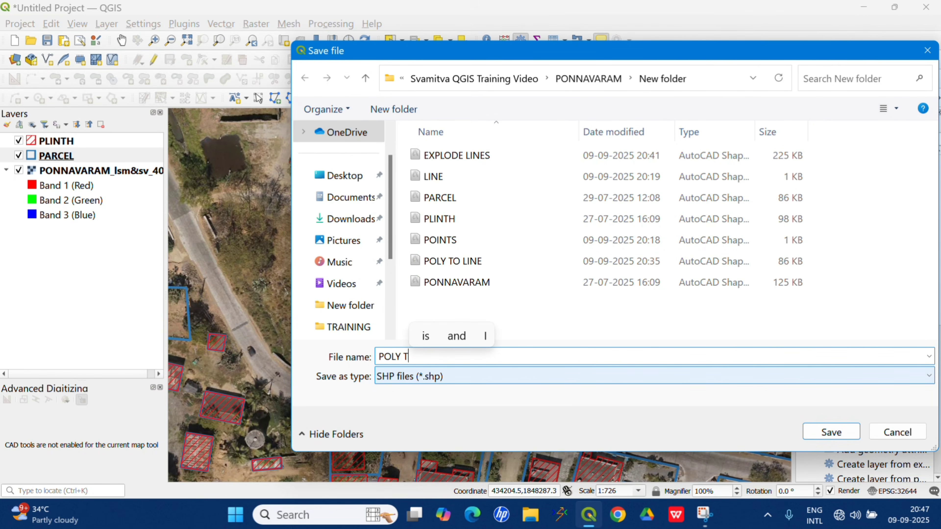
type("O LINE ")
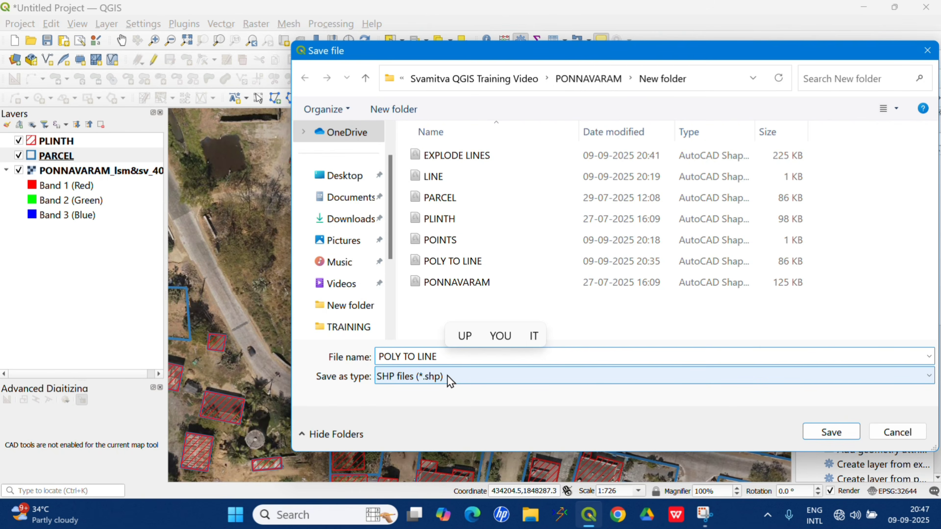
type("S")
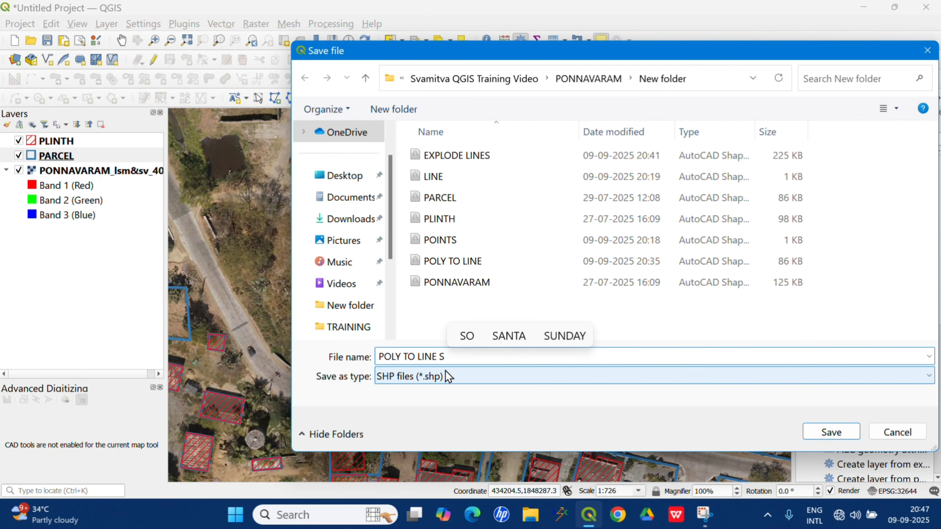
left_click(831, 433)
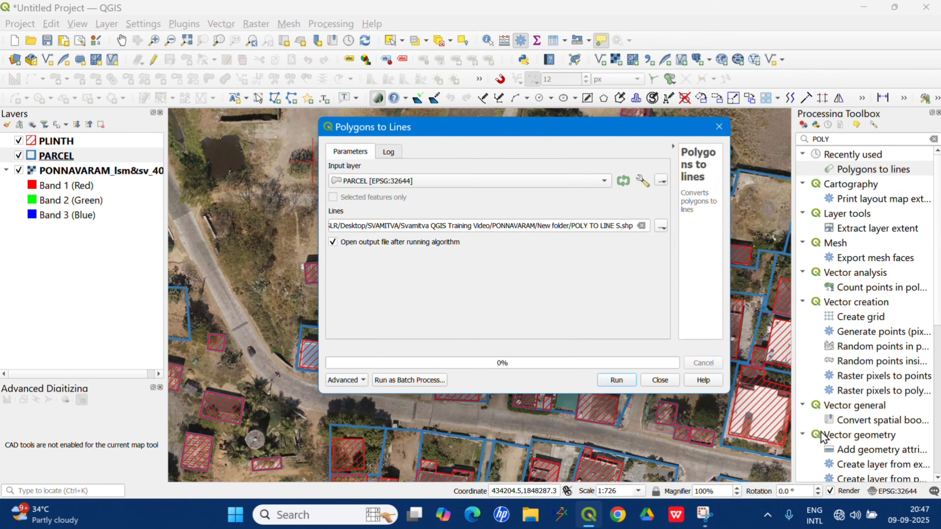
left_click(622, 384)
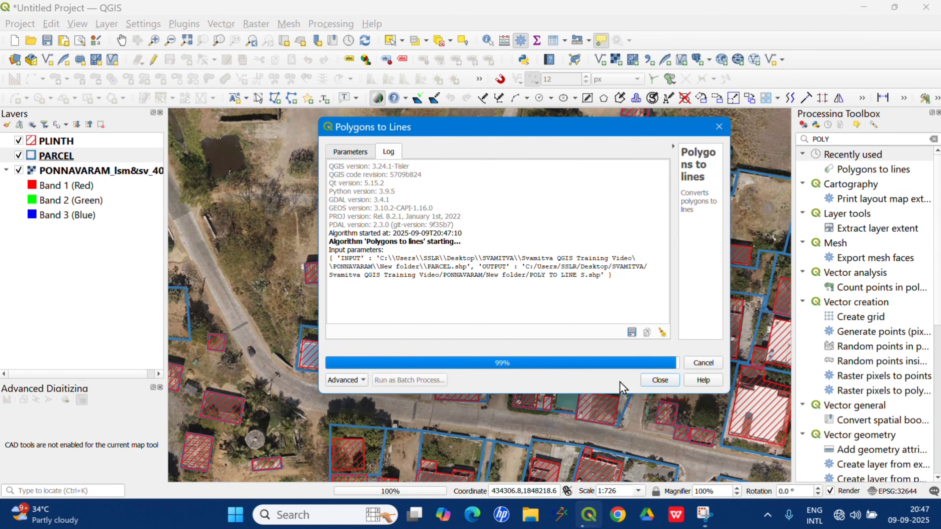
left_click(718, 127)
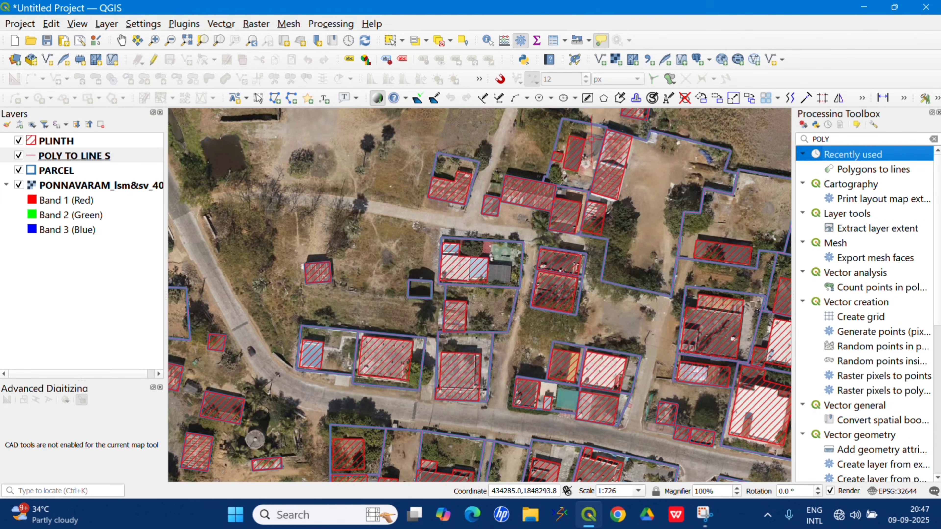
Place the POLY TO LINE S layer above PLINTH with yellow lines, and clear the Processing Toolbox search.
left_click(73, 163)
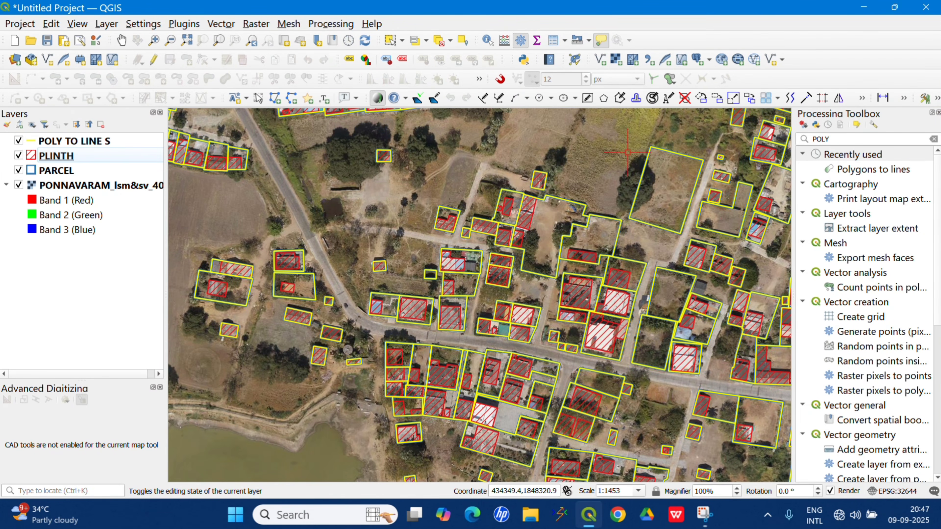
left_click(834, 138)
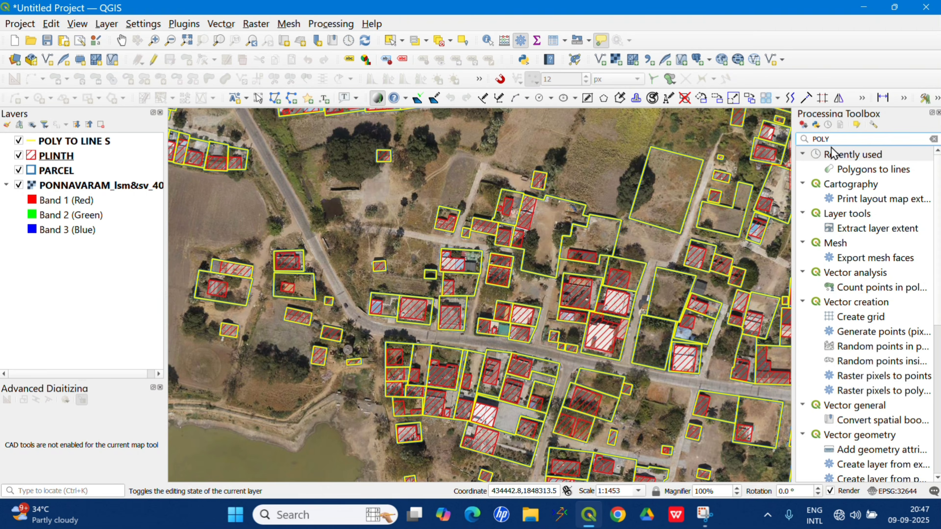
key("BackSpace")
key("BackSpace")
key("BackSpace")
key("BackSpace")
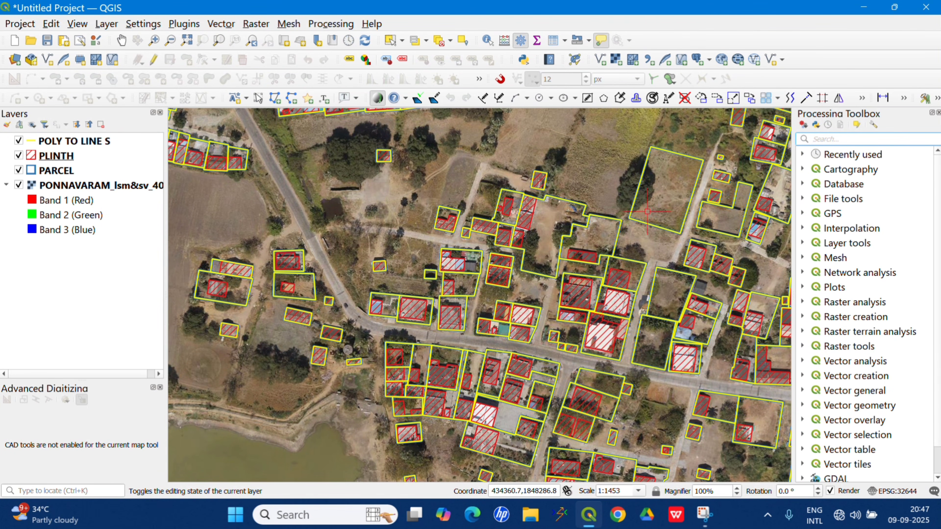
Select the large vacant parcel beside the road to inspect its outline, and clear the selection.
scroll(639, 193, "up", 1)
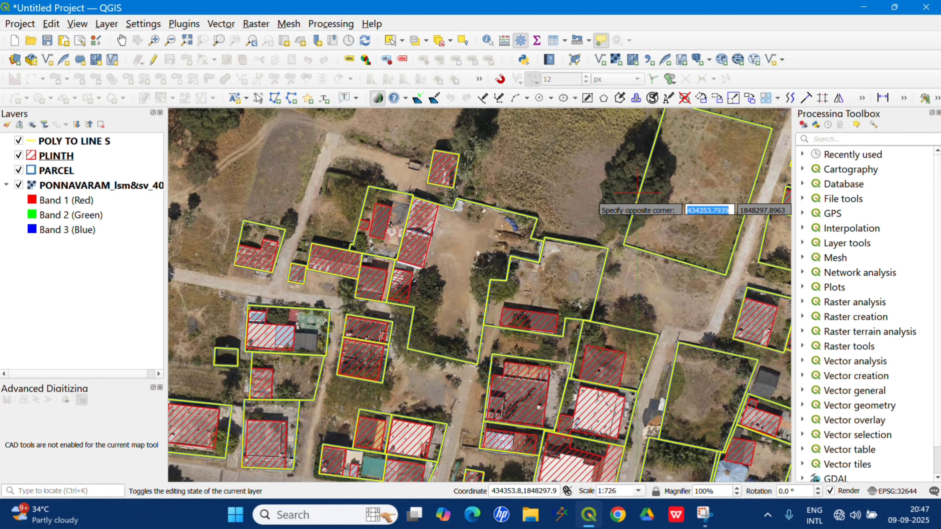
left_click(627, 208)
scroll(560, 249, "down", 1)
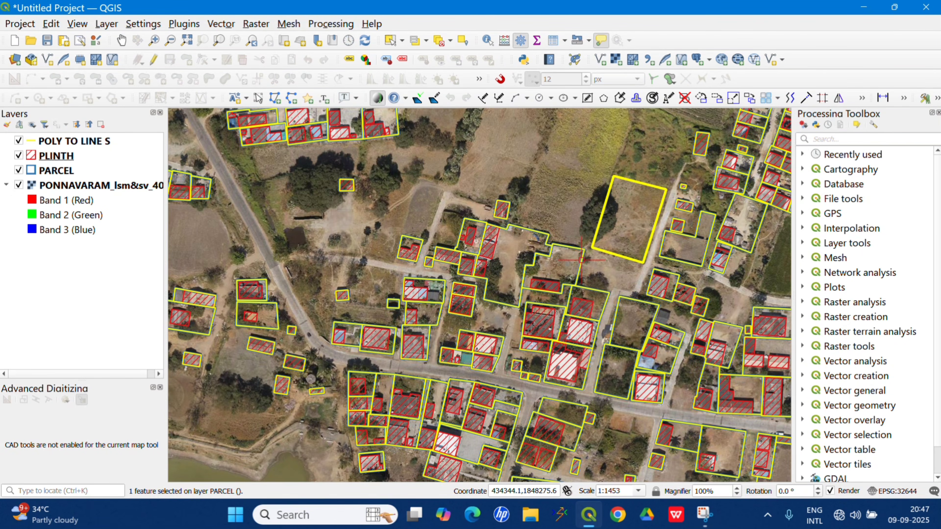
left_click(569, 172)
key("Escape")
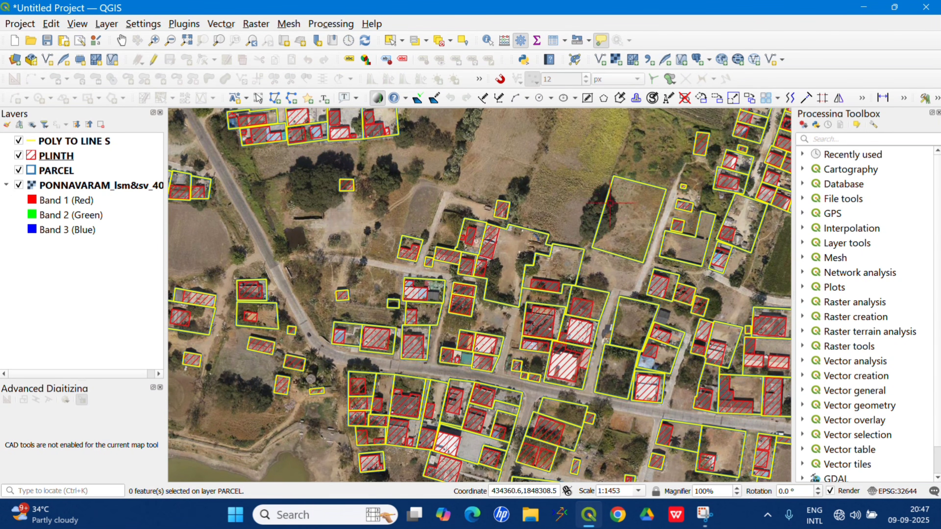
scroll(615, 188, "up", 1)
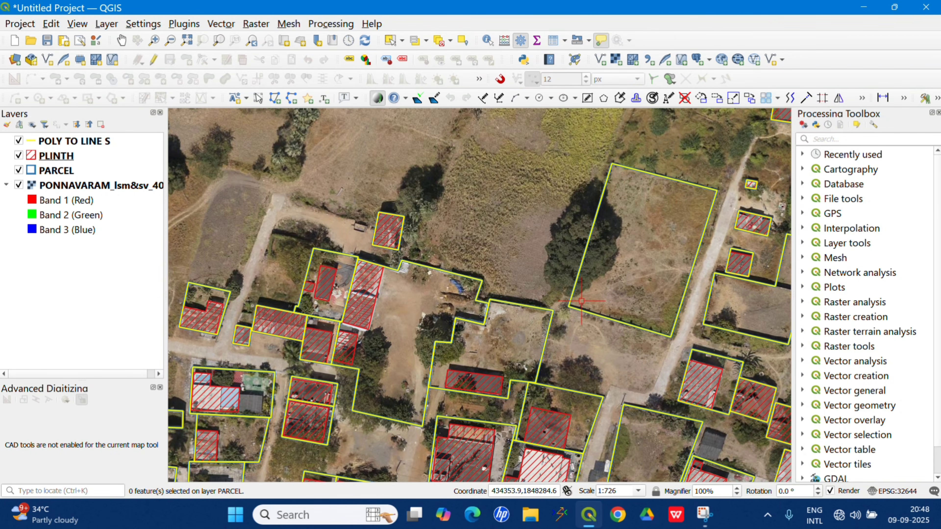
Find and open the Explode lines algorithm and set POLY TO LINE S as its input layer.
left_click(839, 138)
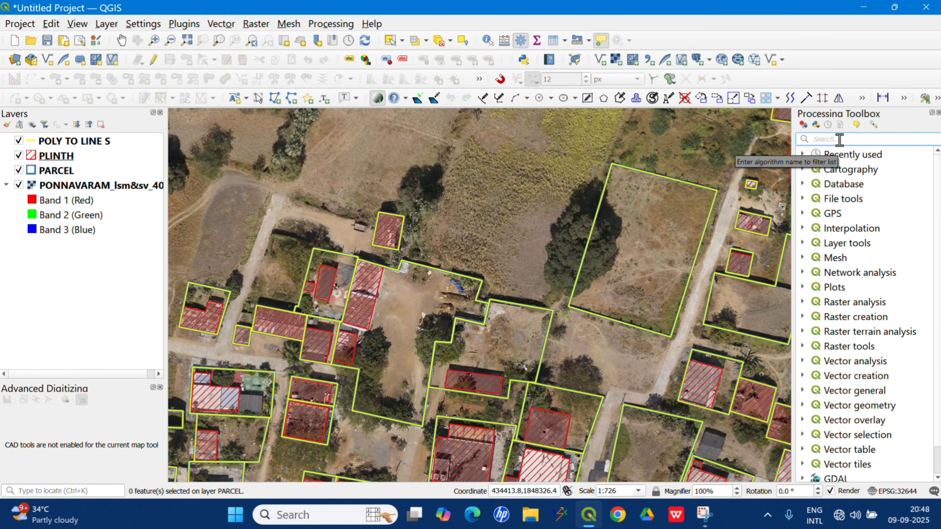
type("EXPLO")
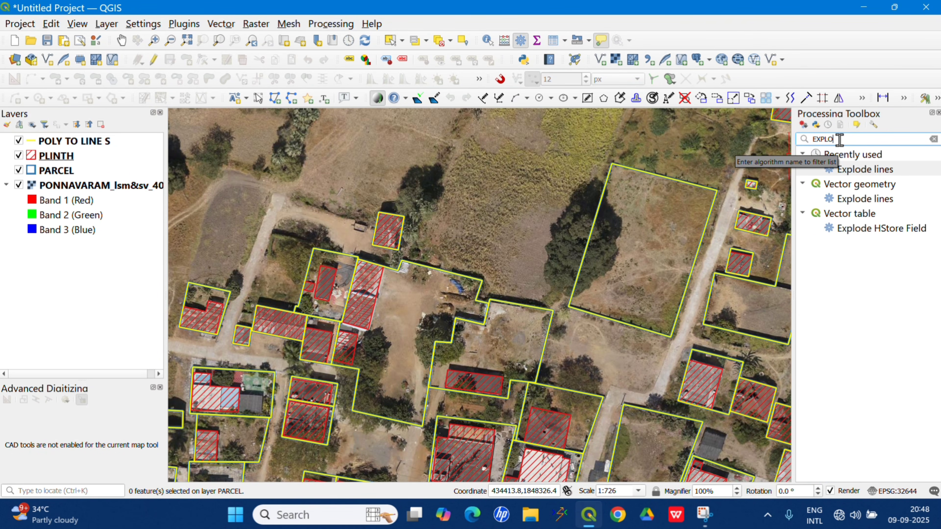
type("DE")
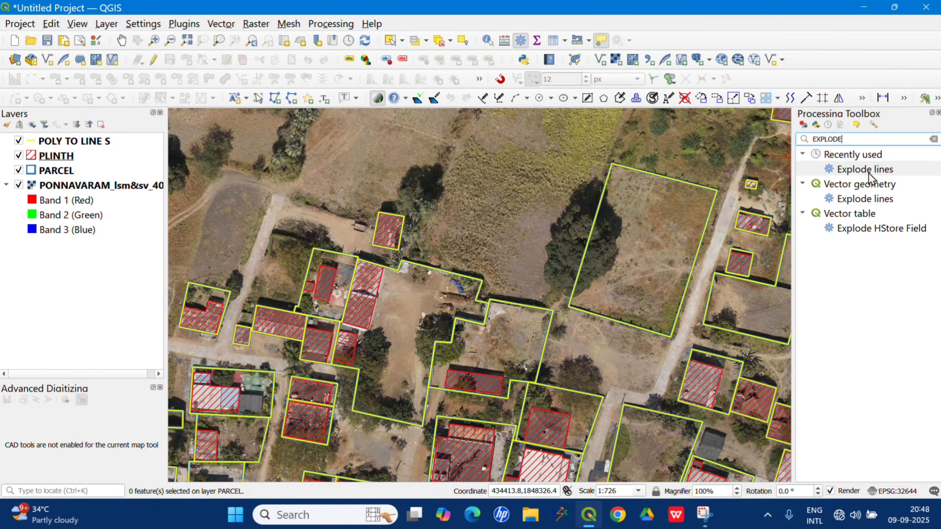
left_click(857, 200)
double_click(857, 200)
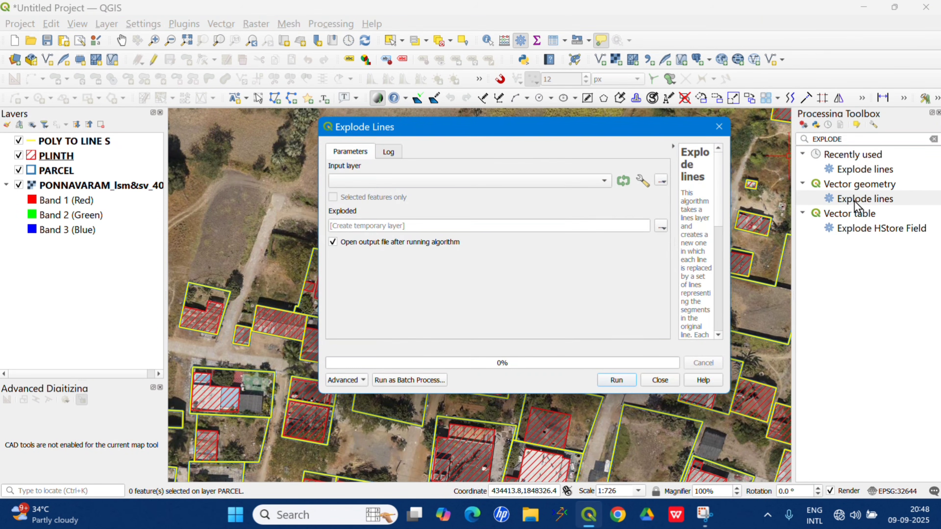
left_click(407, 184)
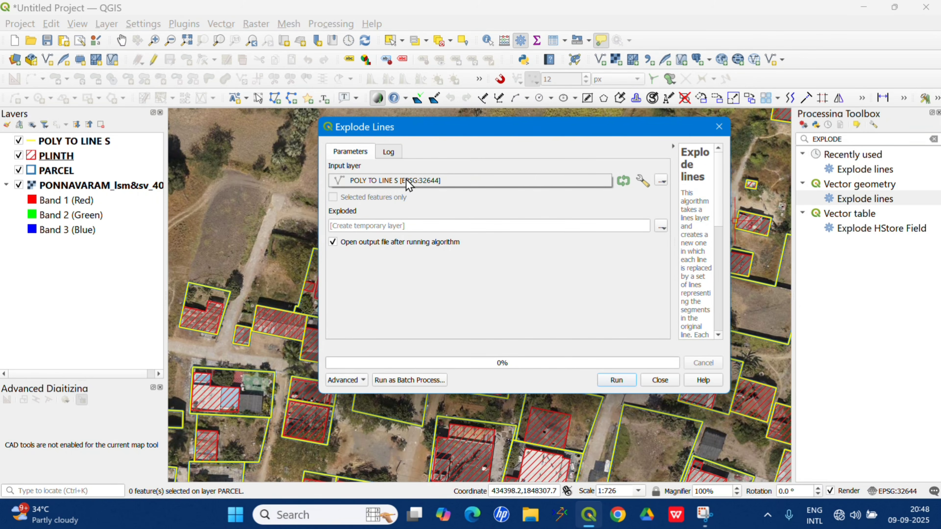
left_click(429, 186)
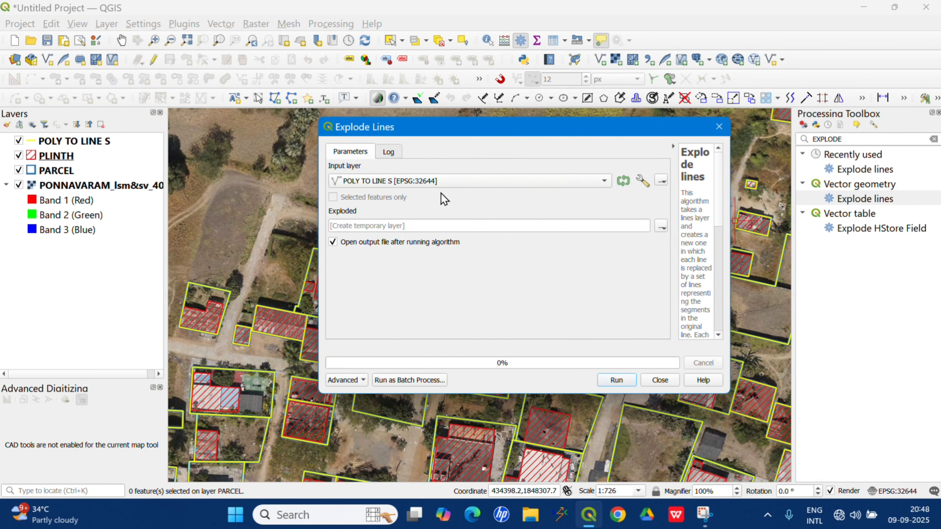
Set the exploded output to the shapefile E LINES in New folder and run Explode lines.
left_click(663, 227)
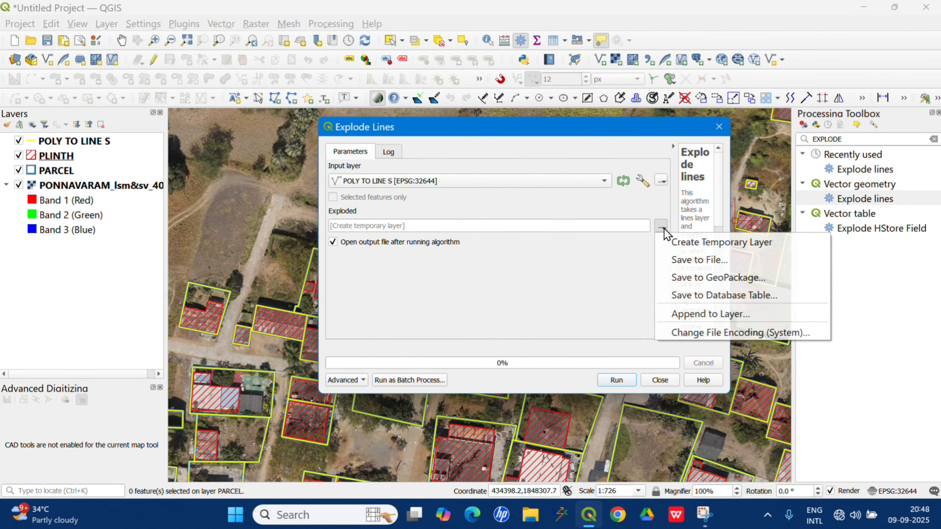
left_click(684, 260)
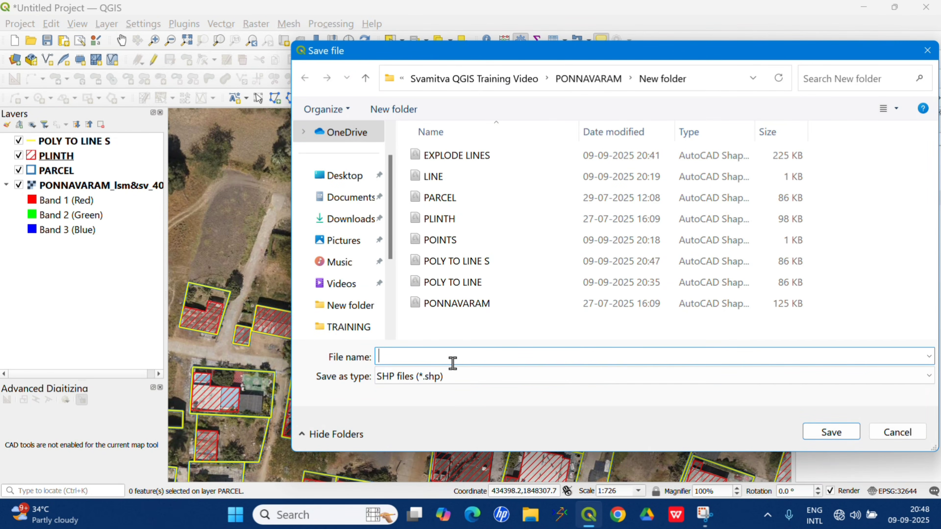
type("E LI")
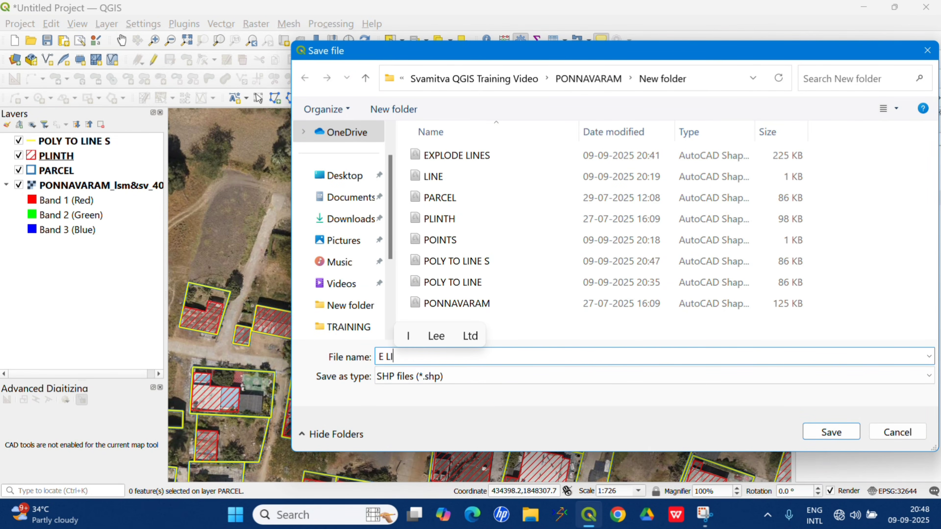
type("NE")
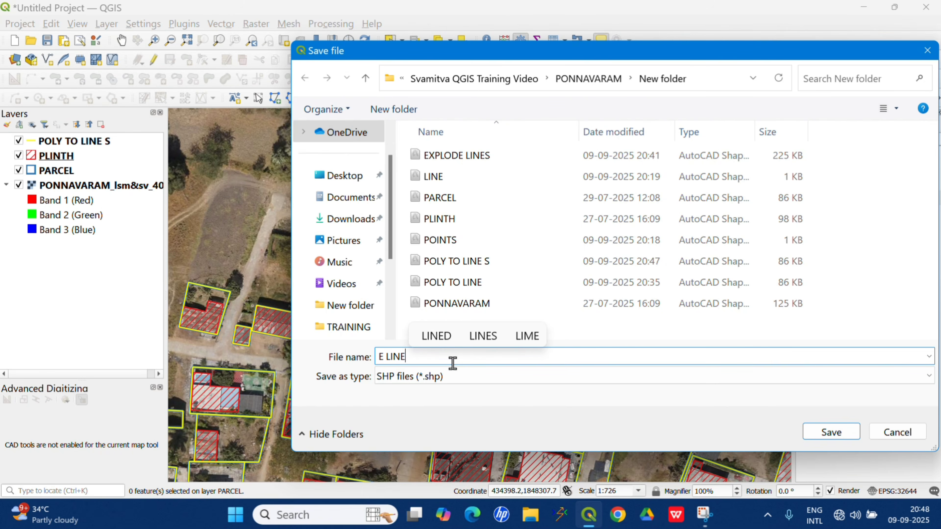
type("S")
left_click(832, 433)
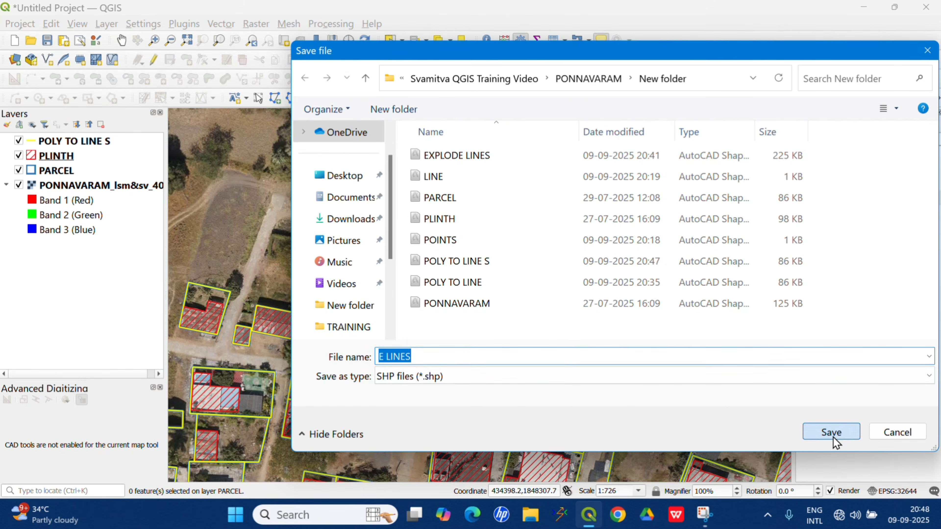
left_click(611, 385)
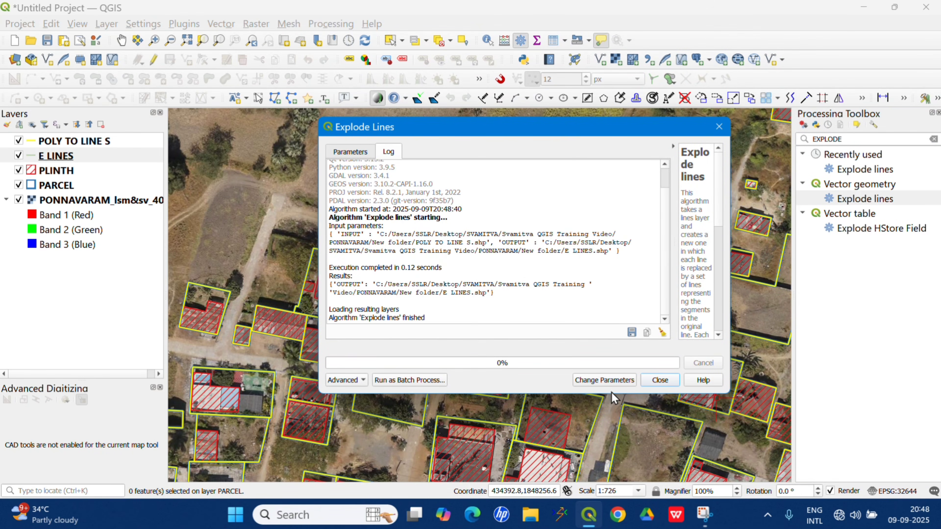
Close the finished Explode Lines dialog and move the E LINES layer above POLY TO LINE S.
left_click(718, 127)
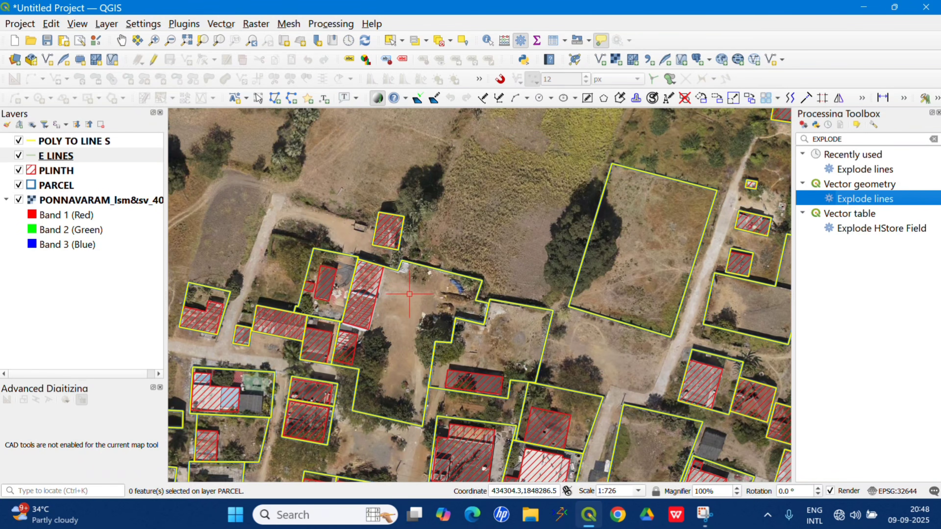
left_click(59, 156)
left_click_drag(58, 157, 71, 135)
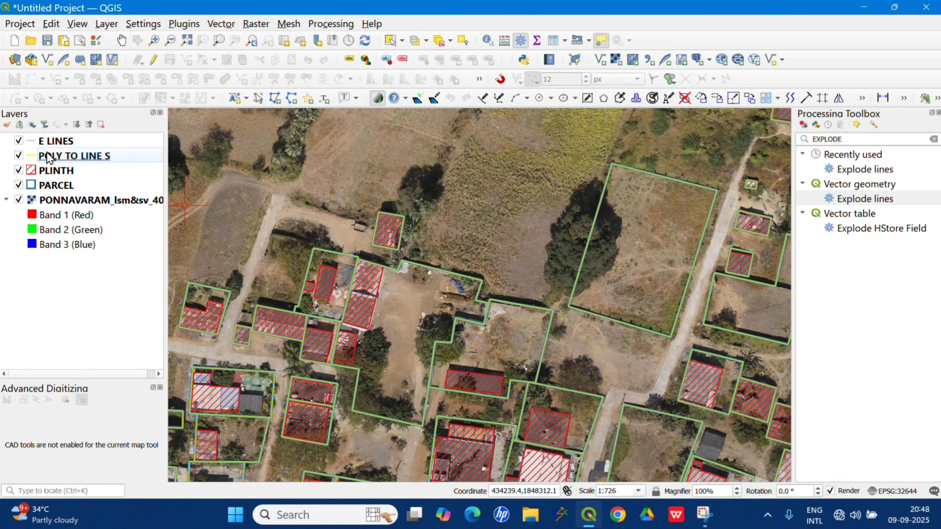
Remove the POLY TO LINE S layer from the project.
left_click(84, 160)
right_click(88, 161)
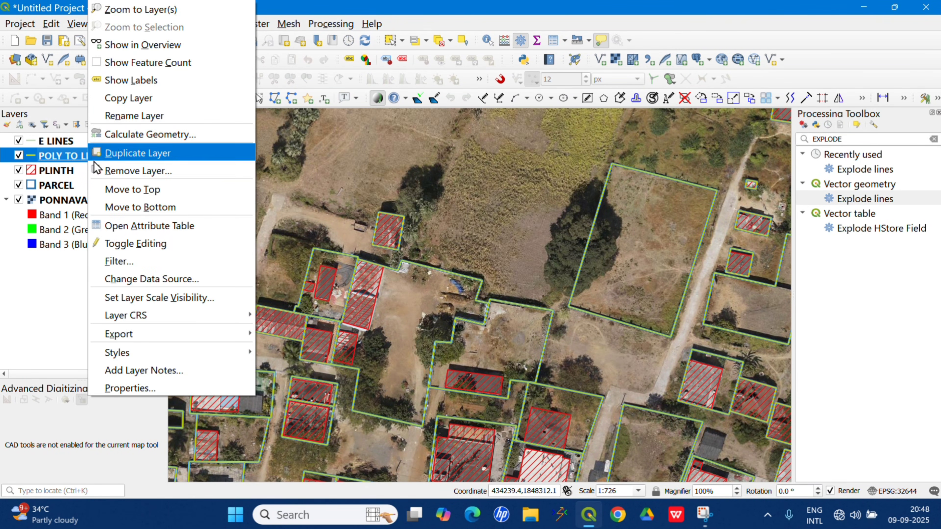
left_click(125, 174)
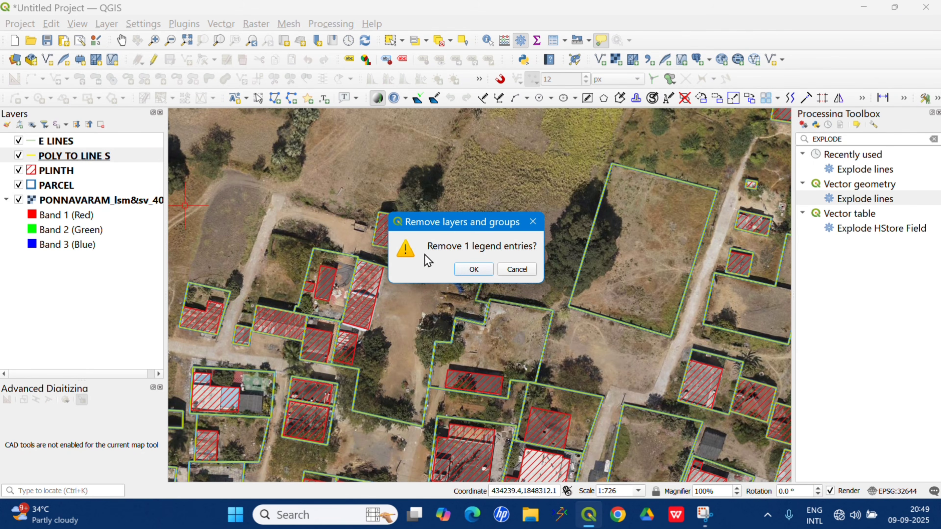
left_click(473, 271)
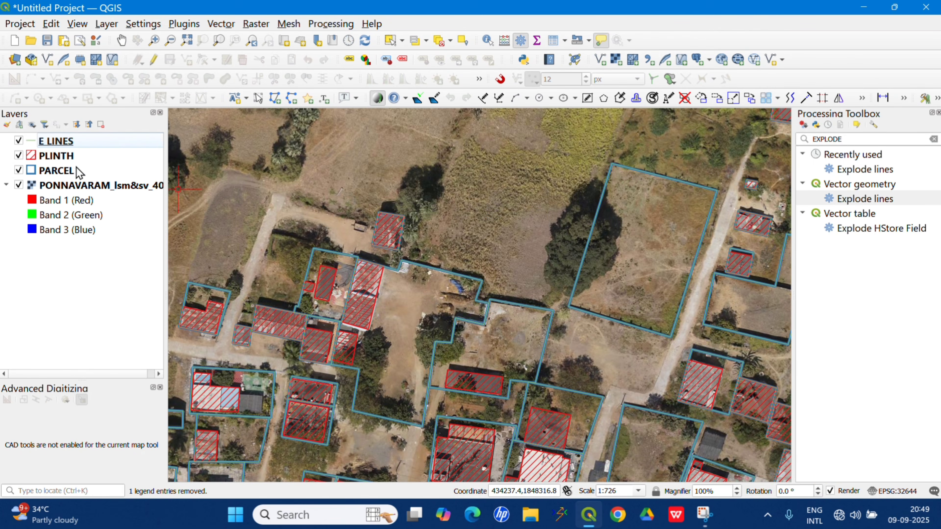
Style the E LINES layer with a 0.5 mm line width and the magenta colour #fe00fe.
left_click(82, 144)
right_click(85, 145)
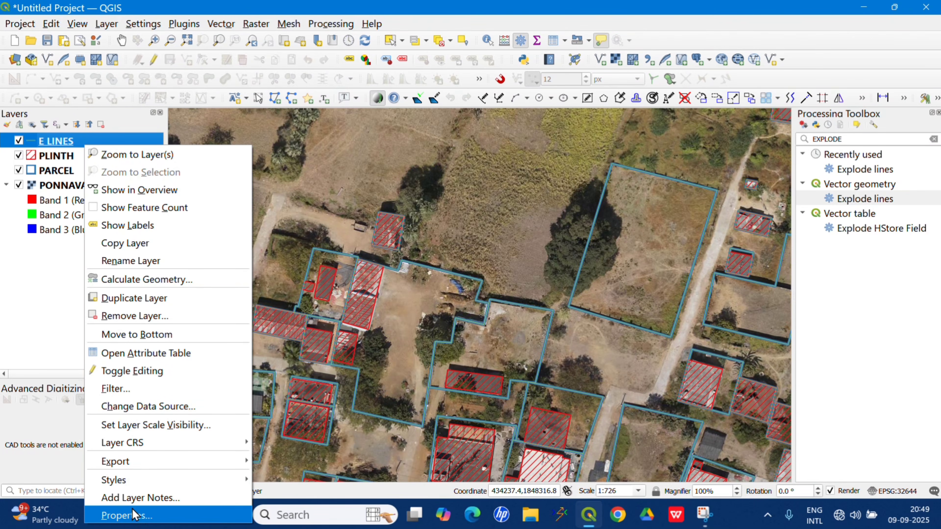
left_click(139, 517)
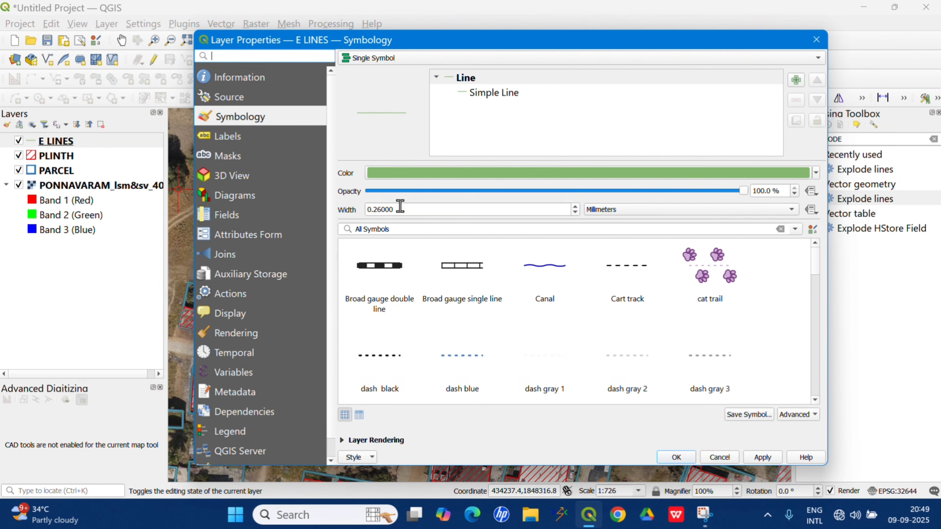
left_click_drag(410, 208, 348, 204)
type("0.")
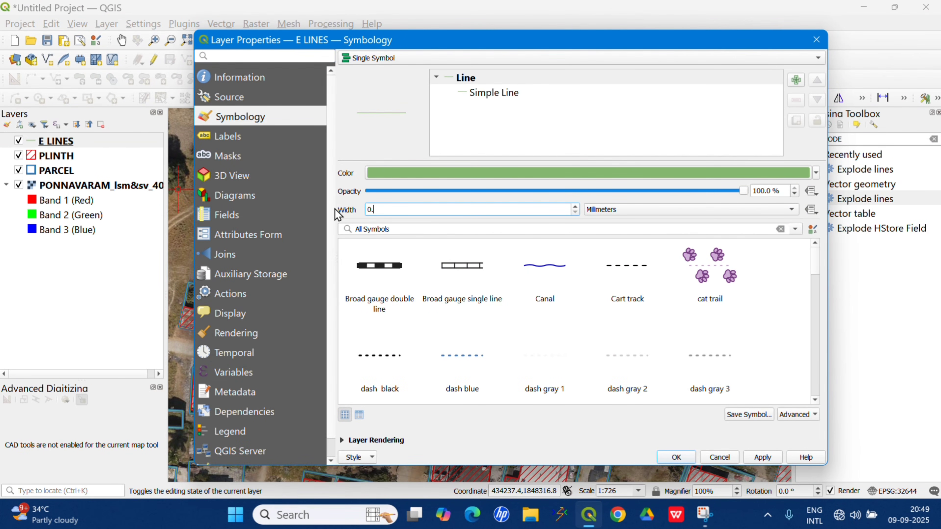
type("5")
left_click(505, 175)
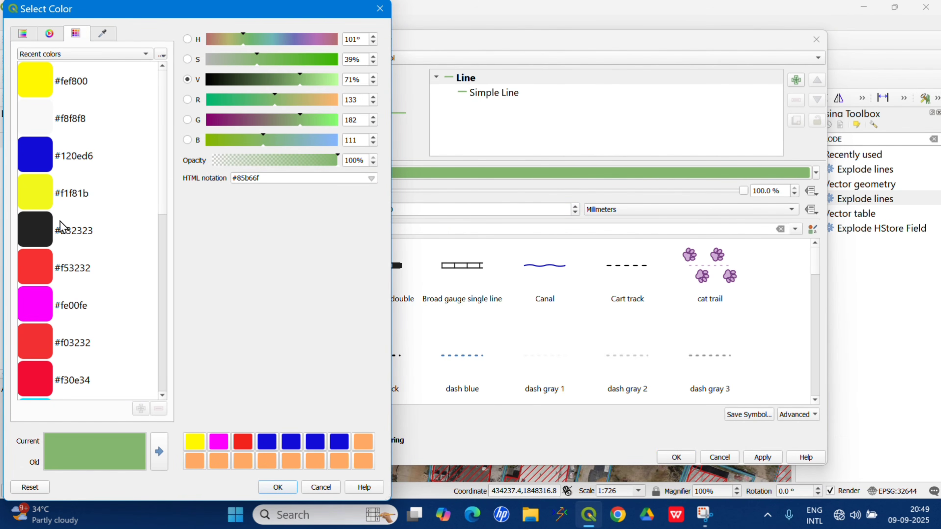
left_click(45, 315)
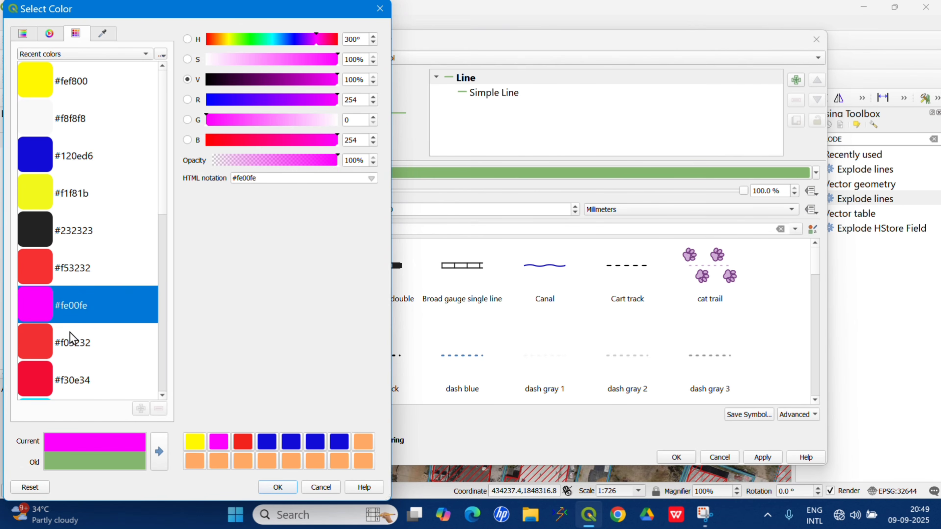
left_click(277, 487)
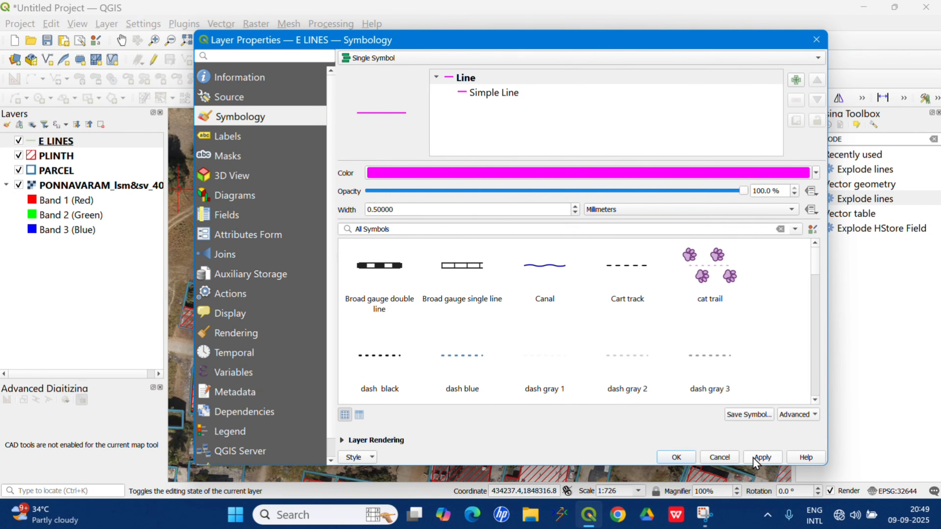
left_click(763, 457)
left_click(676, 457)
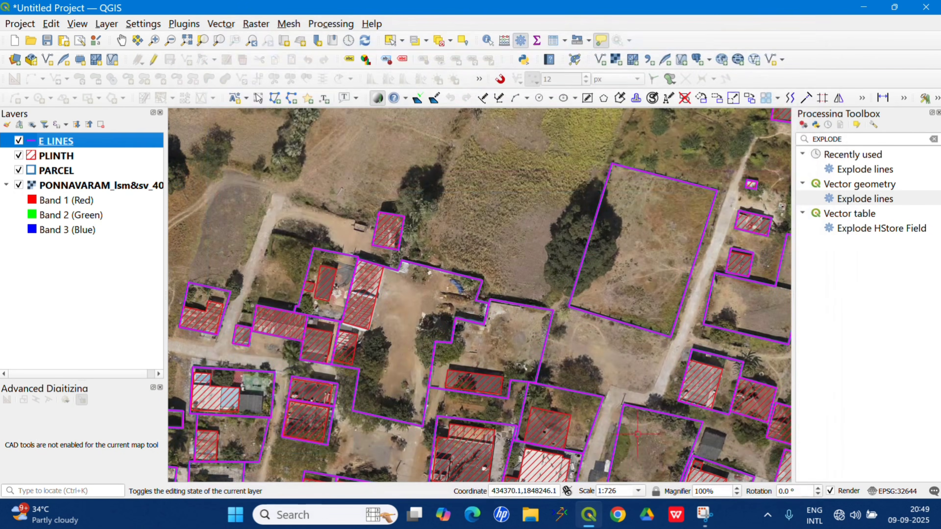
Examine the restyled E LINES outlines across the village and at the corner of the large vacant parcel.
scroll(461, 271, "down", 1)
scroll(497, 293, "up", 2)
scroll(504, 307, "down", 1)
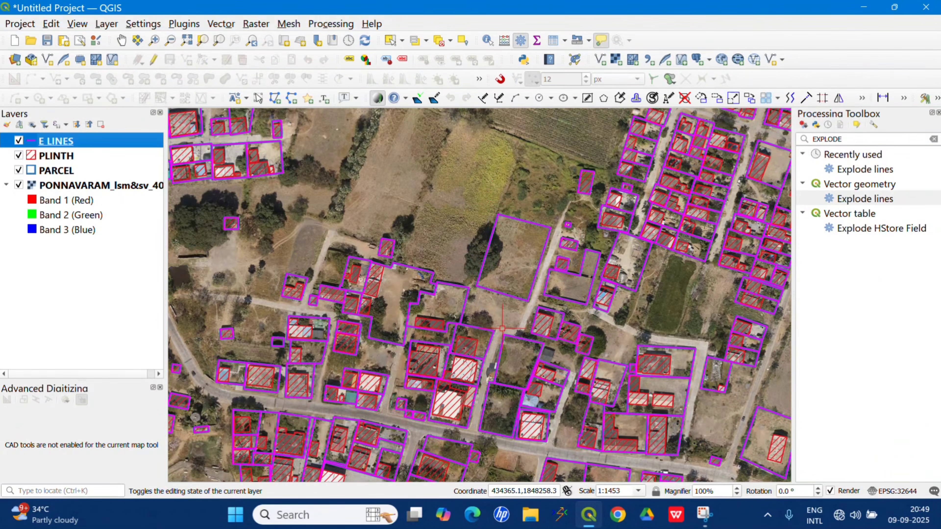
scroll(508, 319, "up", 1)
scroll(496, 199, "up", 1)
scroll(556, 272, "up", 1)
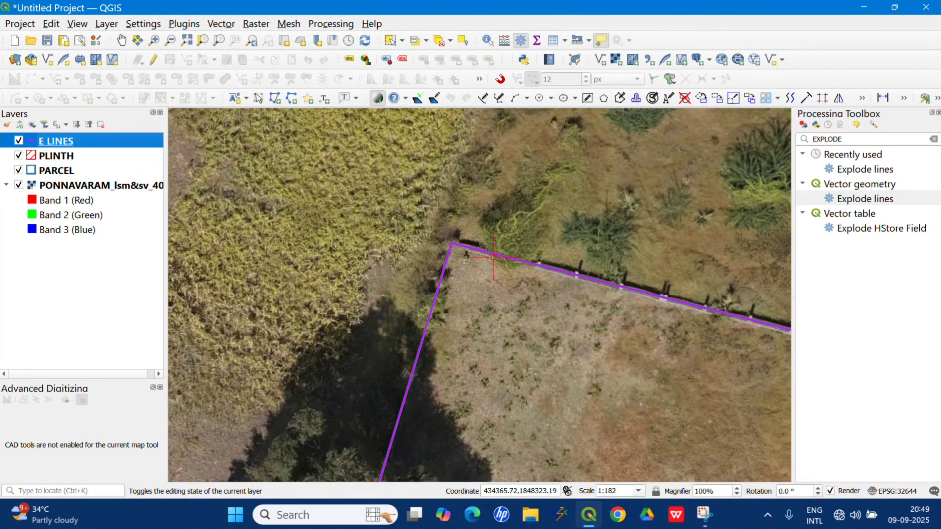
scroll(385, 250, "down", 2)
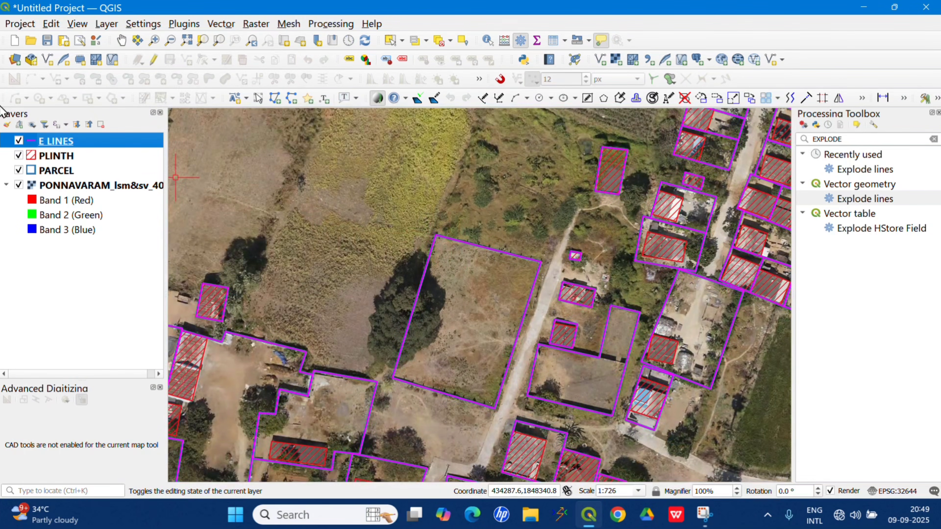
Select individual E LINES segments around the large vacant parcel to check that its sides are separate, and clear the selection.
left_click(94, 140)
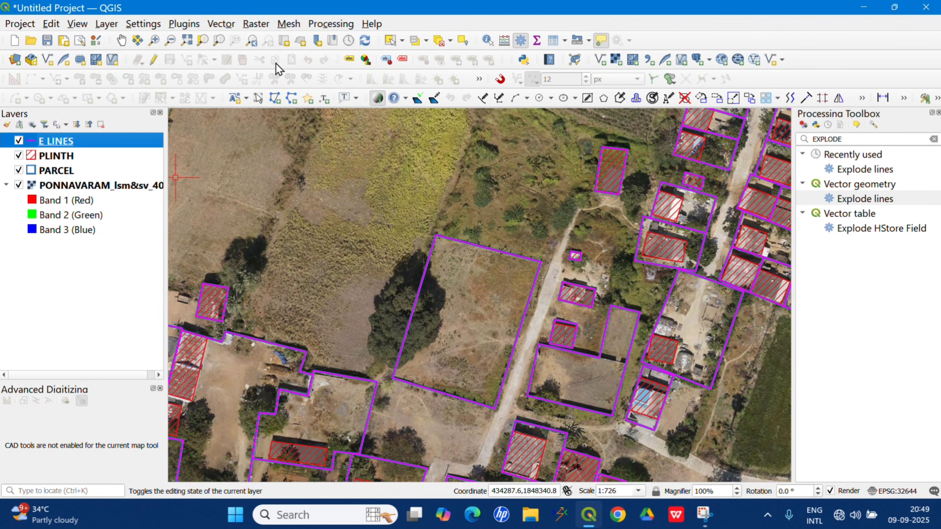
left_click(390, 42)
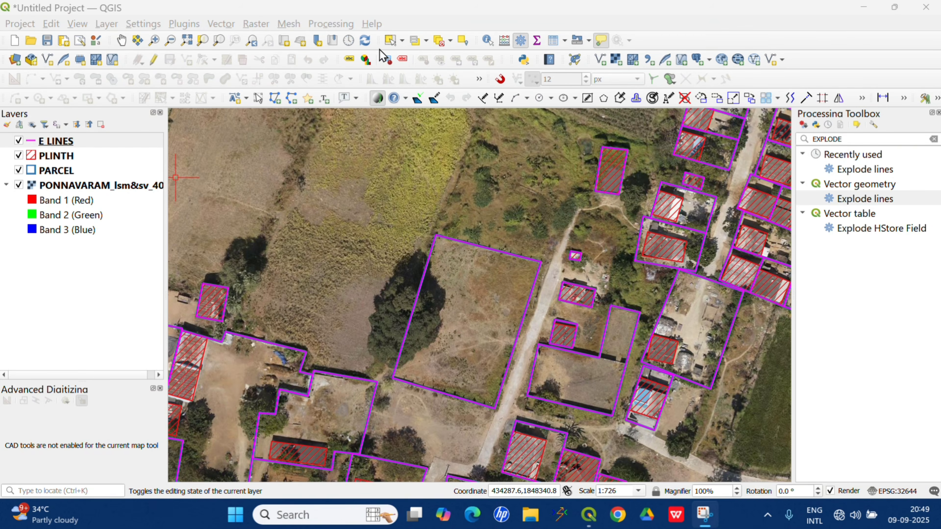
left_click(390, 40)
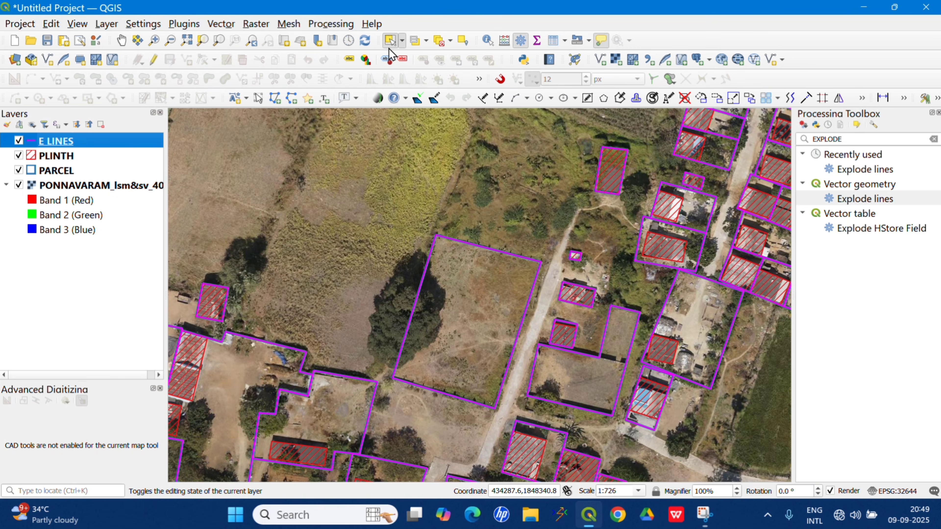
left_click_drag(466, 230, 466, 230)
left_click_drag(464, 294, 399, 267)
left_click_drag(451, 426, 445, 363)
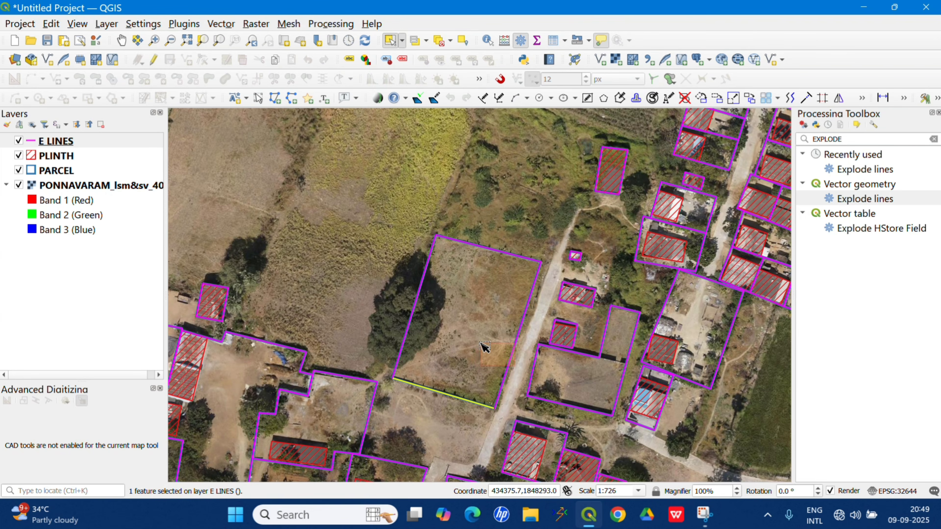
scroll(455, 235, "down", 1)
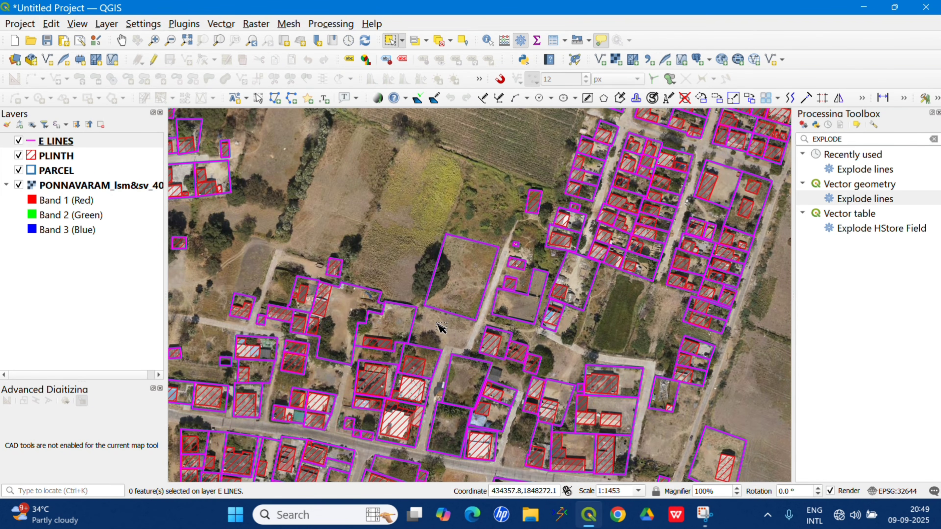
scroll(456, 261, "up", 1)
scroll(454, 249, "down", 1)
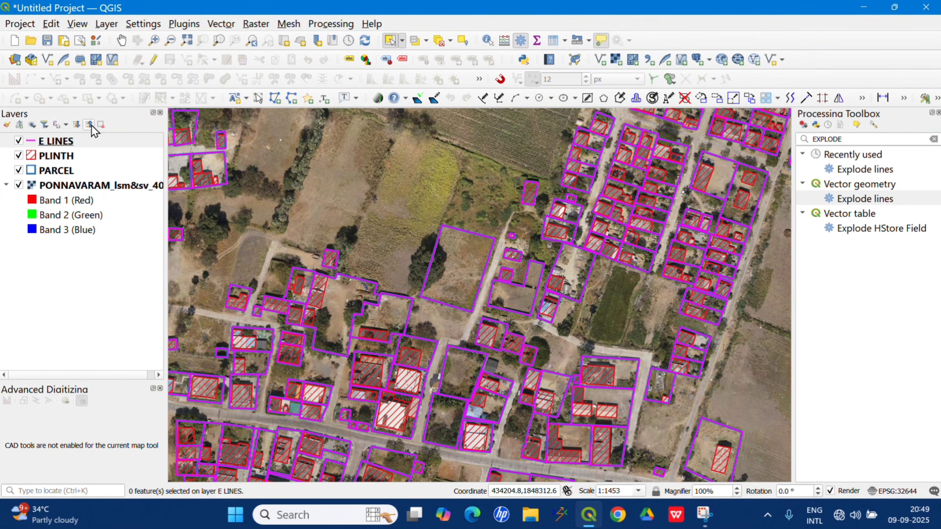
Check in the plugin manager whether the Calculate Geometry plugin is enabled, and close the manager.
left_click(98, 145)
right_click(98, 145)
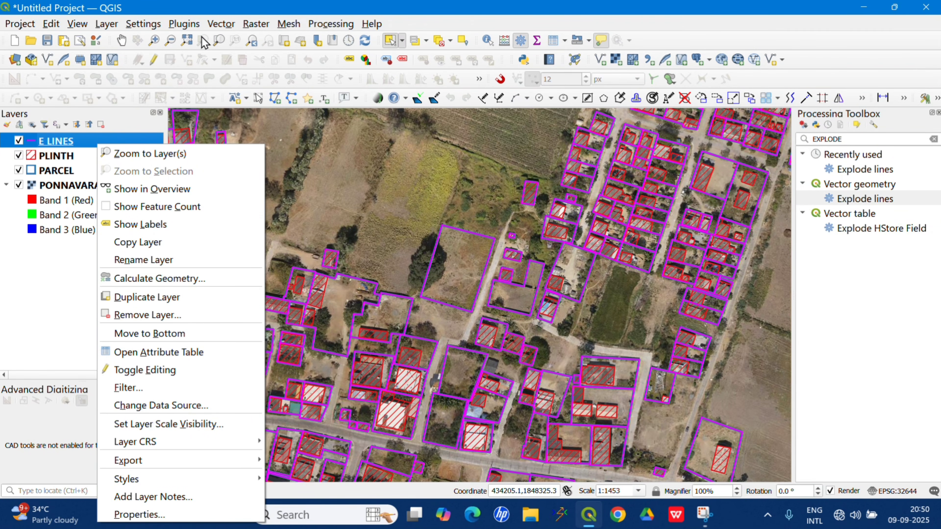
left_click(191, 29)
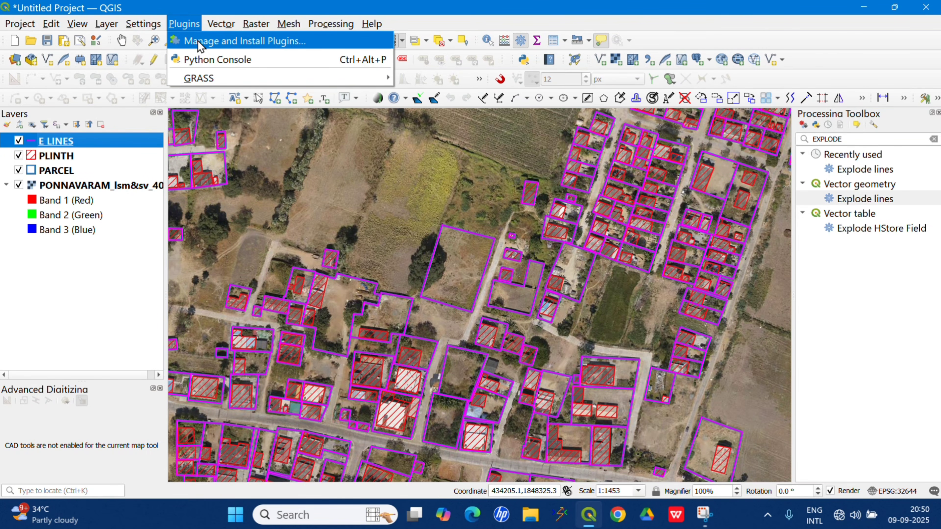
left_click(200, 46)
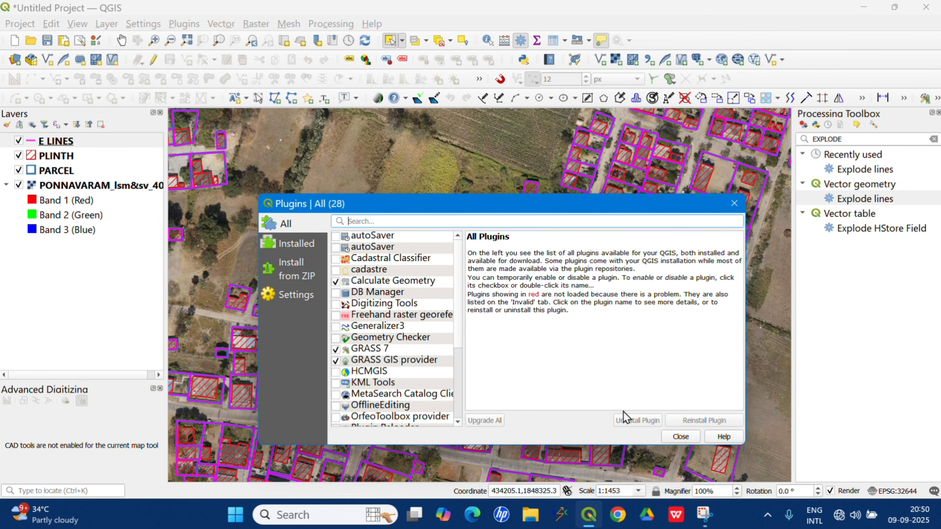
left_click(681, 437)
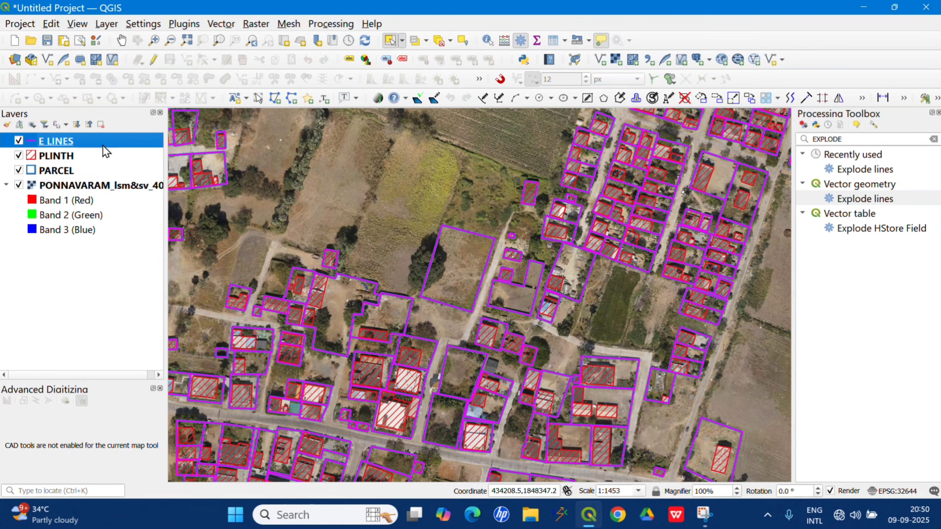
Calculate the E LINES segment lengths in meters into the length field with precision 3, setting the expression as the default value.
right_click(89, 140)
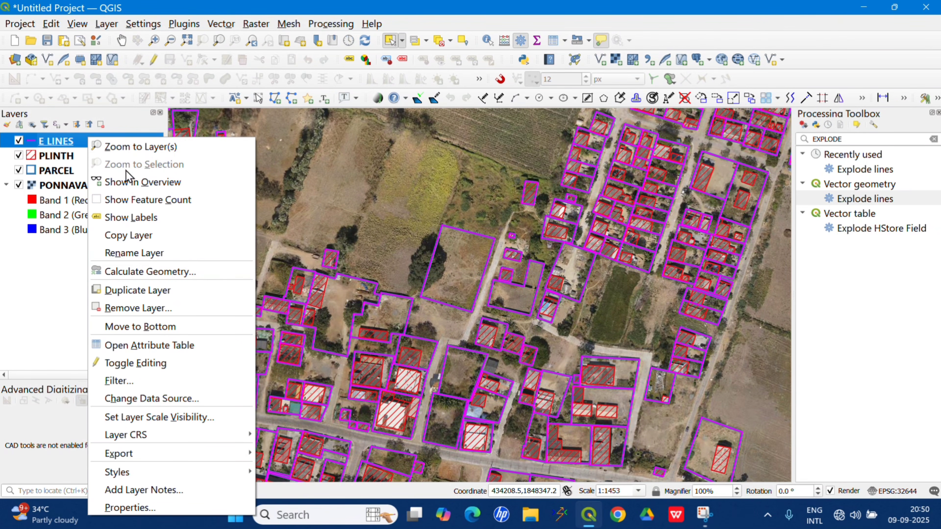
left_click(150, 274)
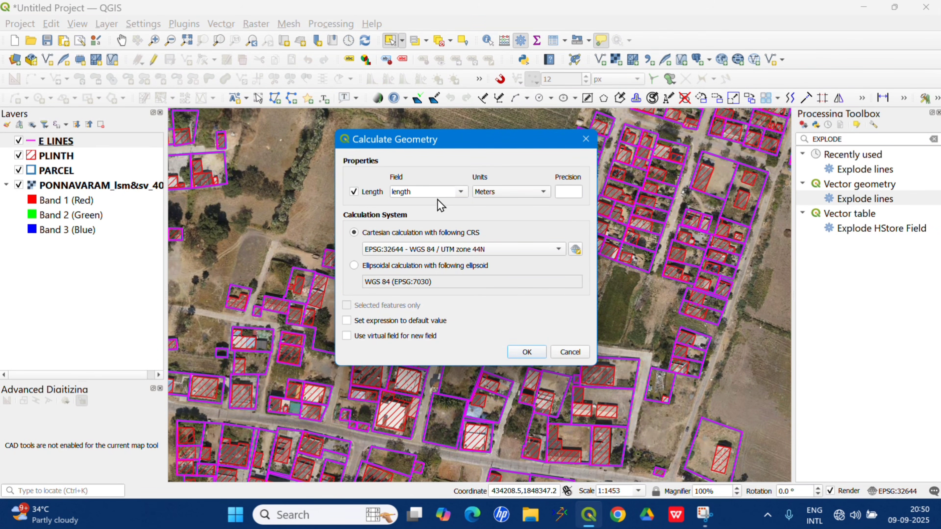
left_click(460, 193)
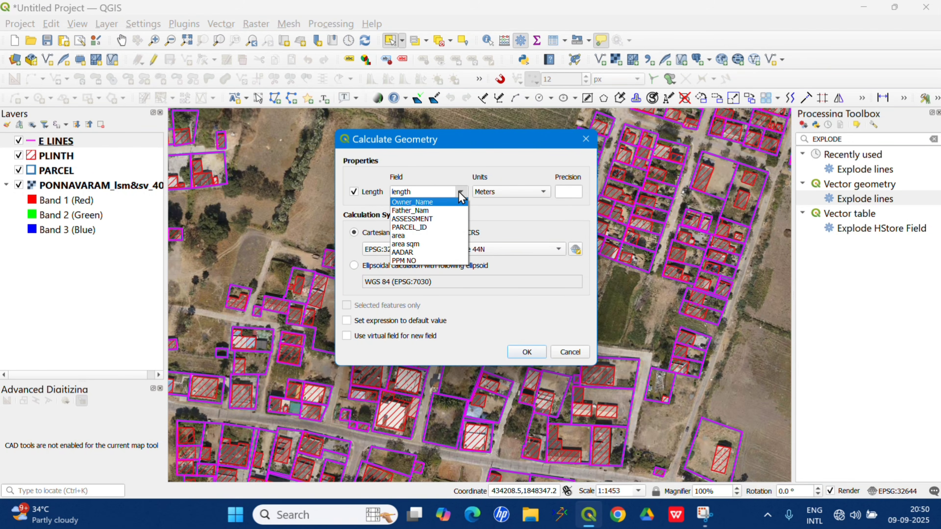
left_click(451, 180)
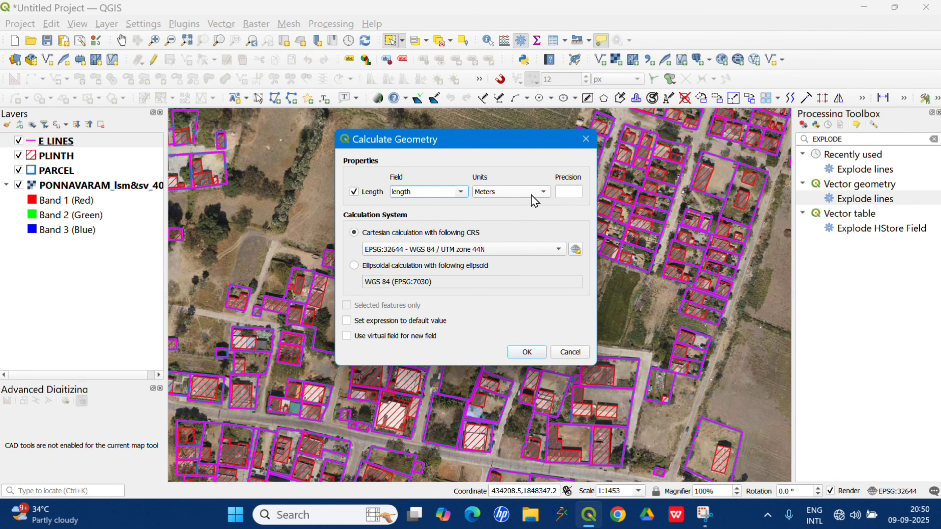
left_click(569, 192)
type("3")
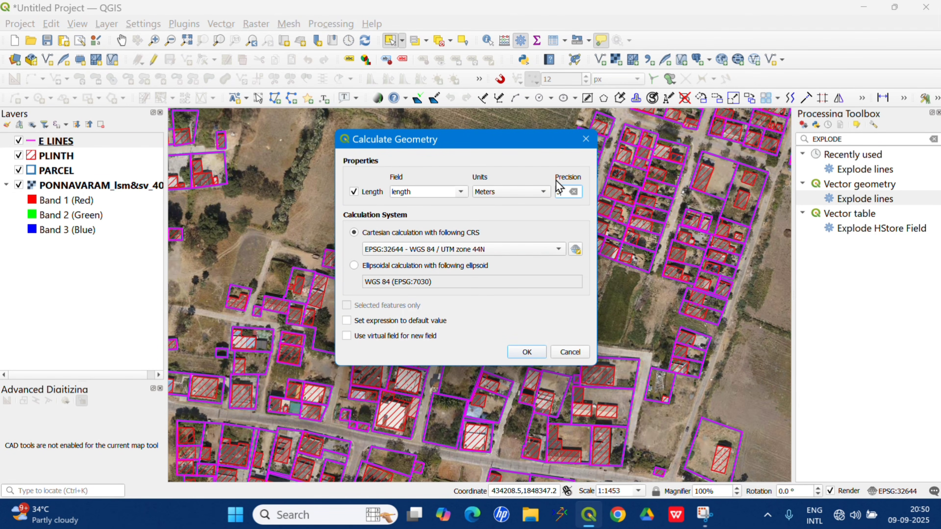
left_click(348, 323)
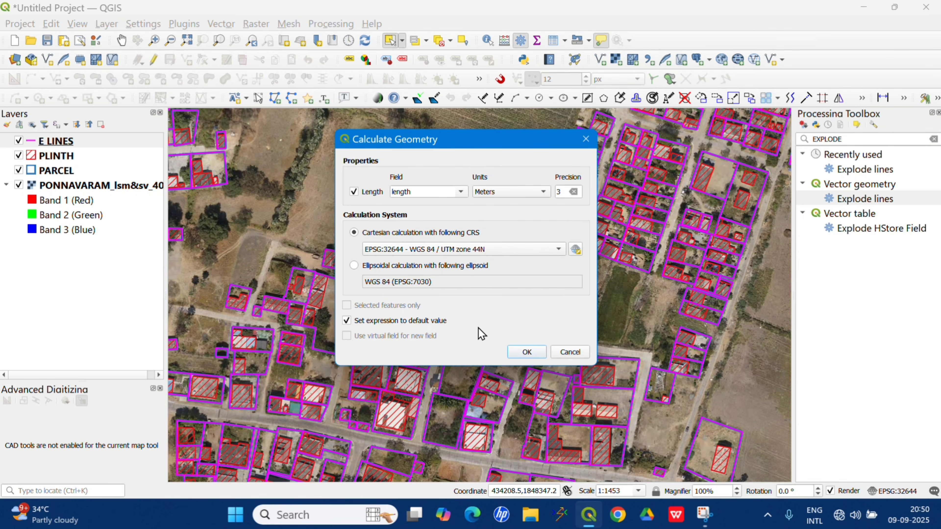
left_click(526, 352)
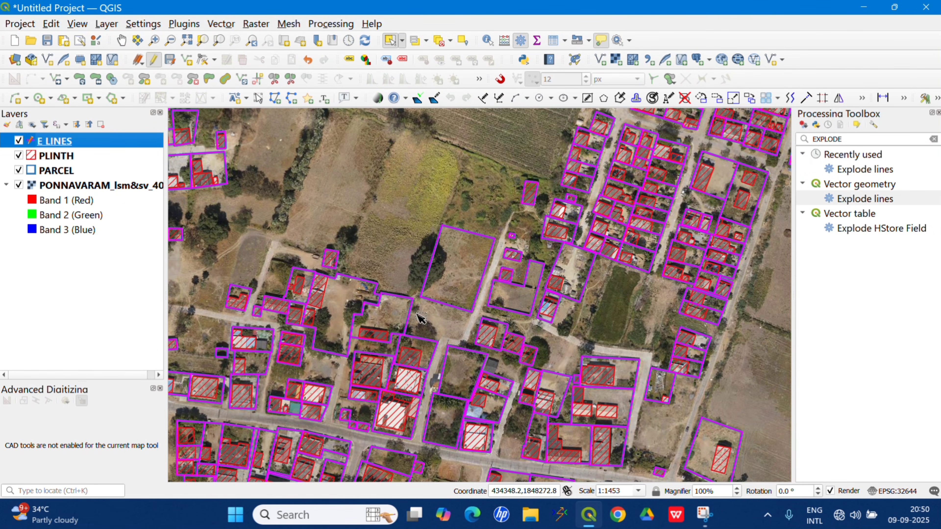
Turn on single labels for the E LINES layer, showing the length field in white 12-point Arial.
right_click(114, 143)
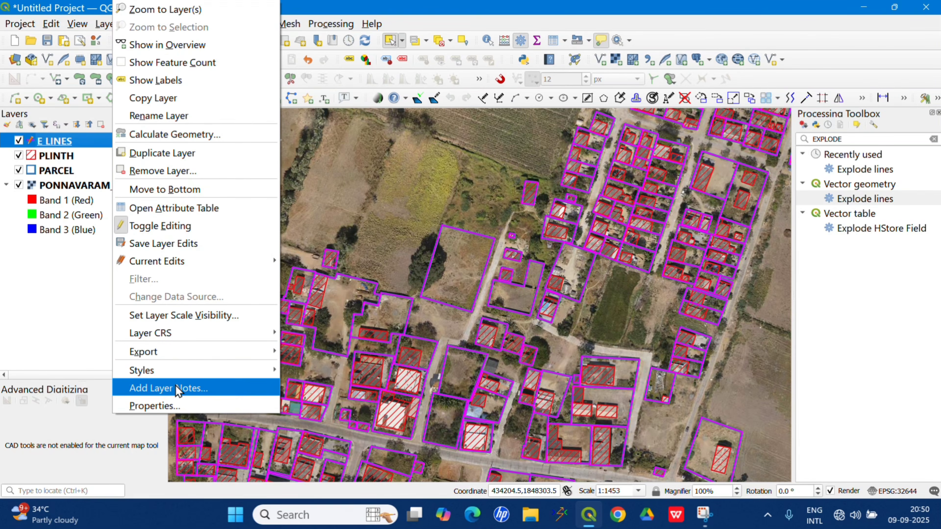
left_click(164, 405)
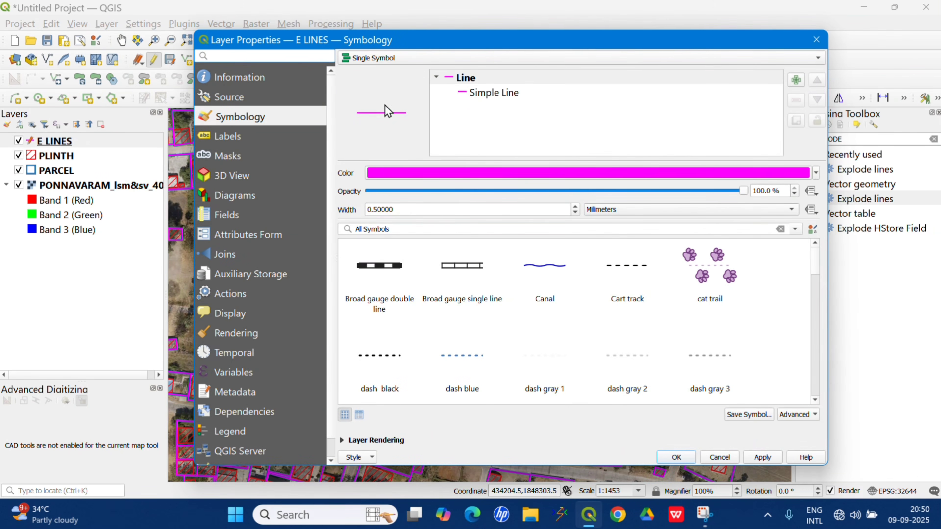
left_click(240, 140)
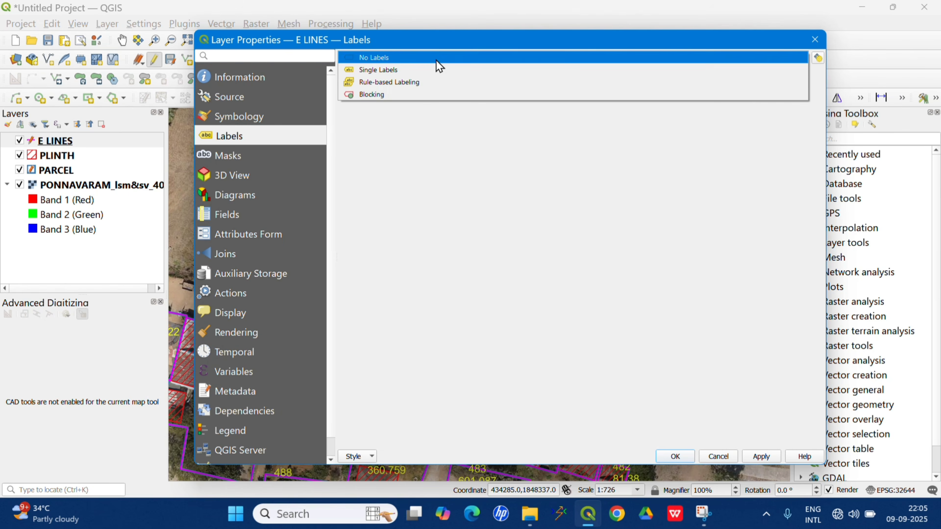
left_click(436, 59)
left_click(399, 71)
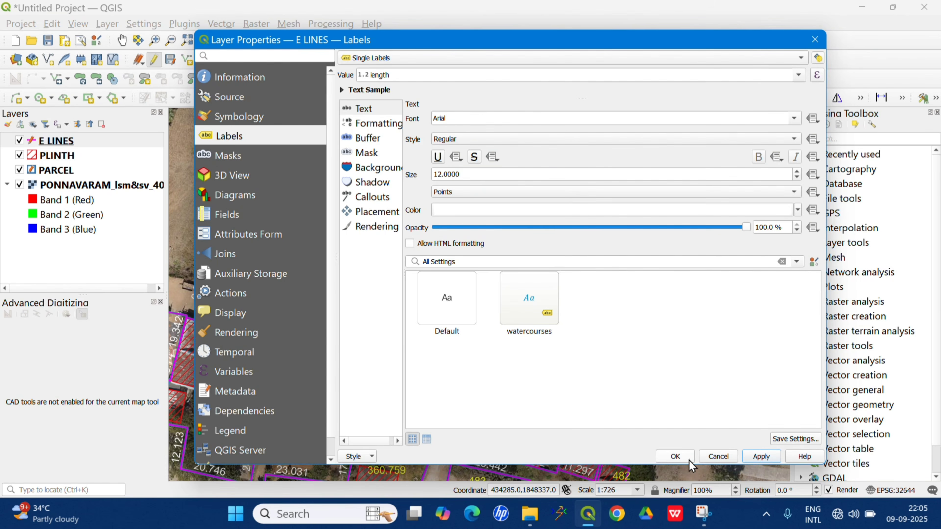
left_click(675, 456)
Move the E LINES layer below PARCEL in the layer order so the parcel outlines draw above it.
scroll(478, 242, "up", 2)
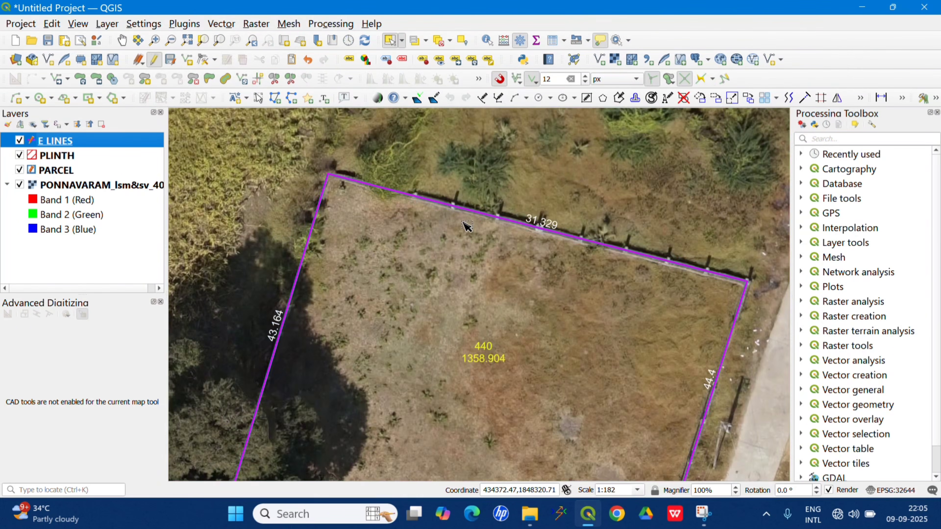
scroll(566, 224, "down", 1)
scroll(556, 344, "down", 1)
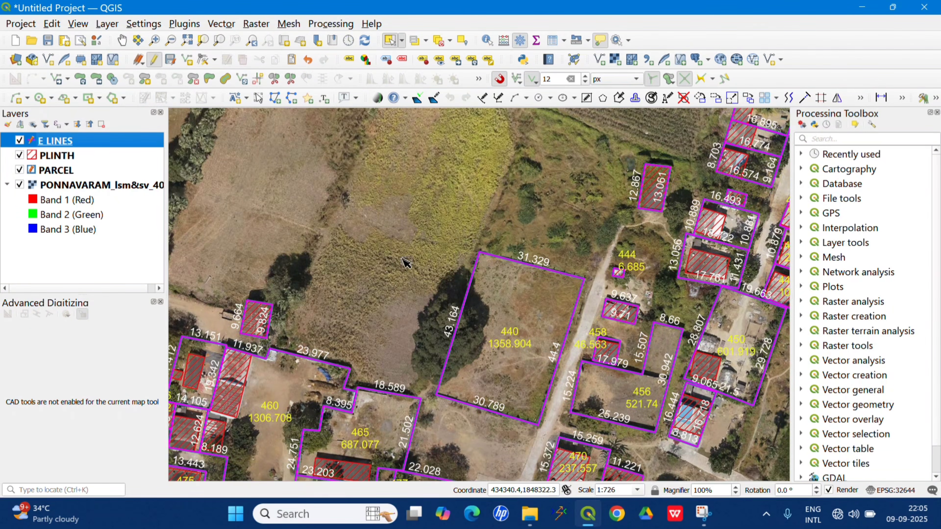
left_click_drag(73, 143, 73, 183)
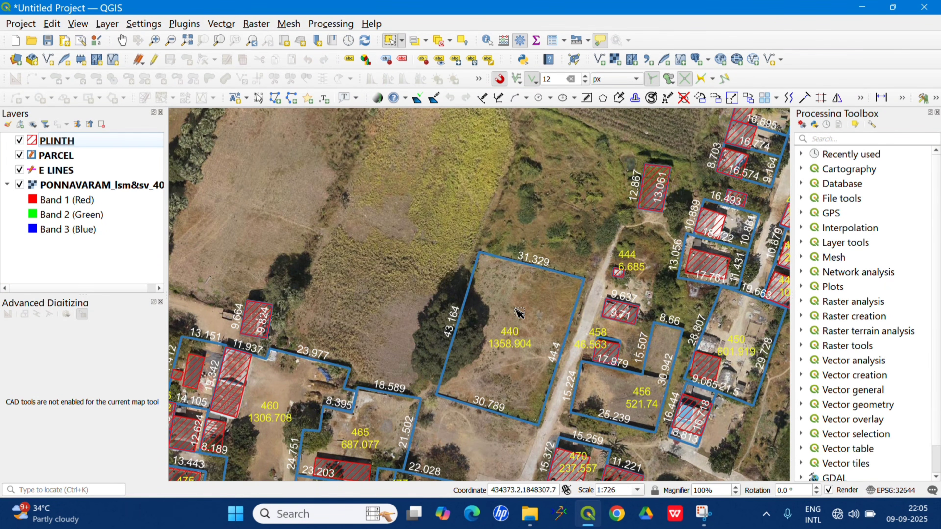
Examine the side length labels around parcel 440 and its neighbouring parcels.
scroll(514, 287, "up", 1)
left_click_drag(513, 287, 441, 211)
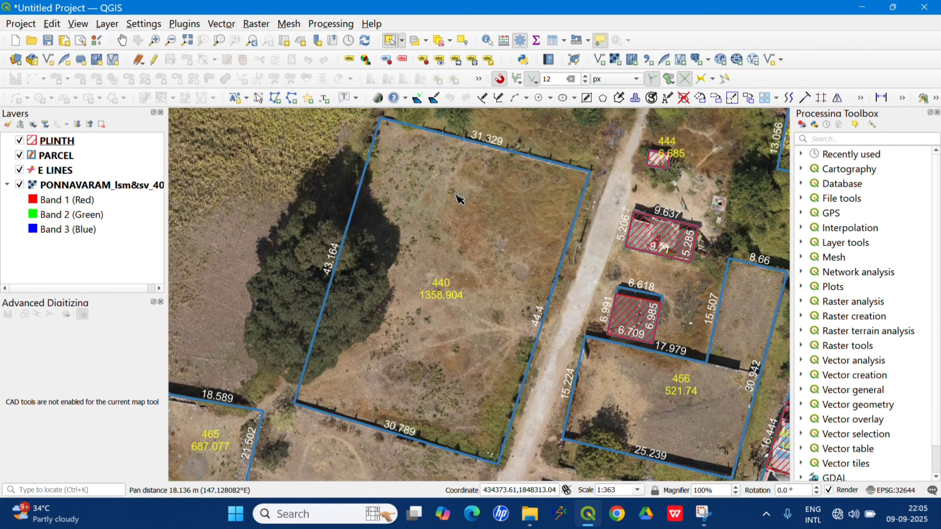
left_click_drag(511, 124, 512, 140)
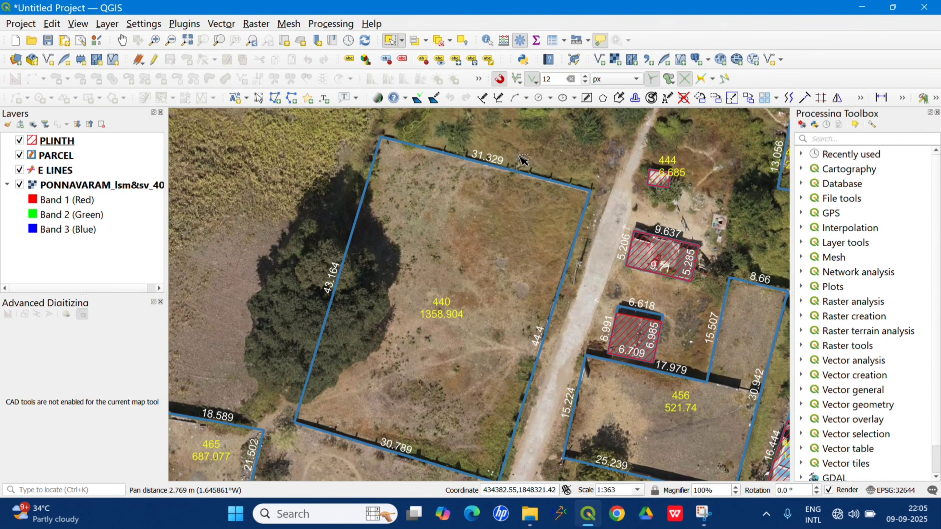
left_click_drag(405, 434, 415, 399)
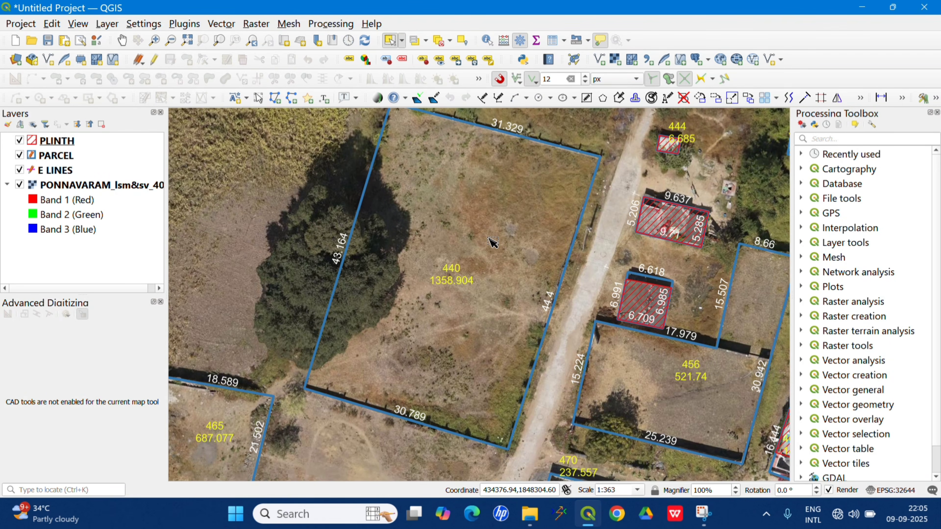
left_click_drag(500, 218, 493, 236)
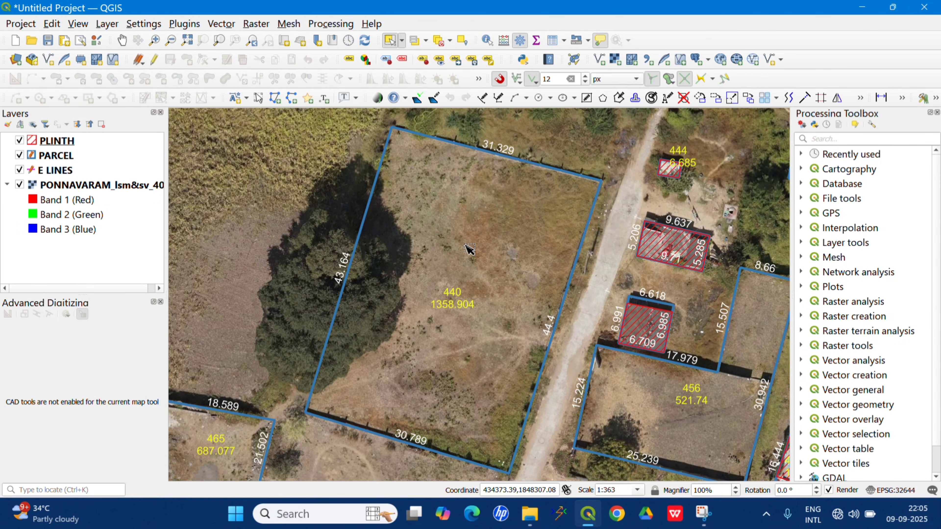
left_click_drag(470, 250, 450, 232)
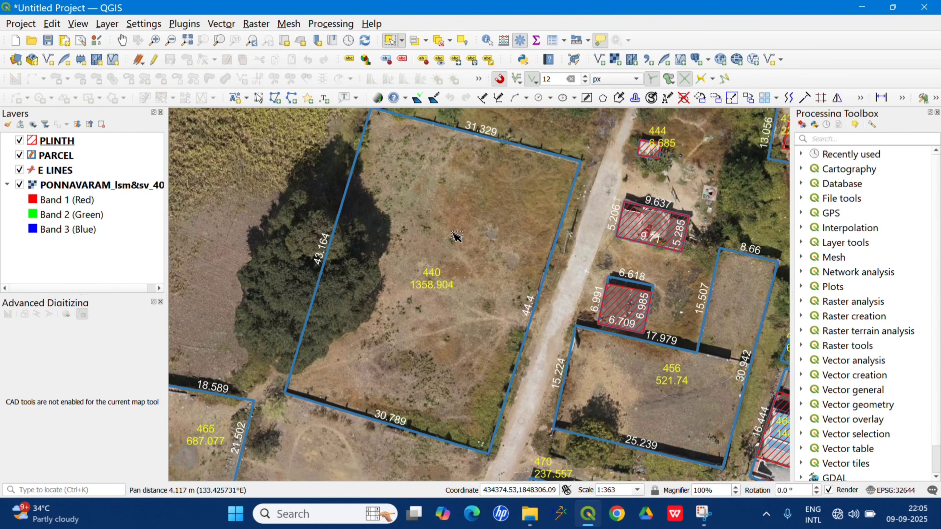
scroll(456, 239, "up", 1)
scroll(460, 254, "down", 1)
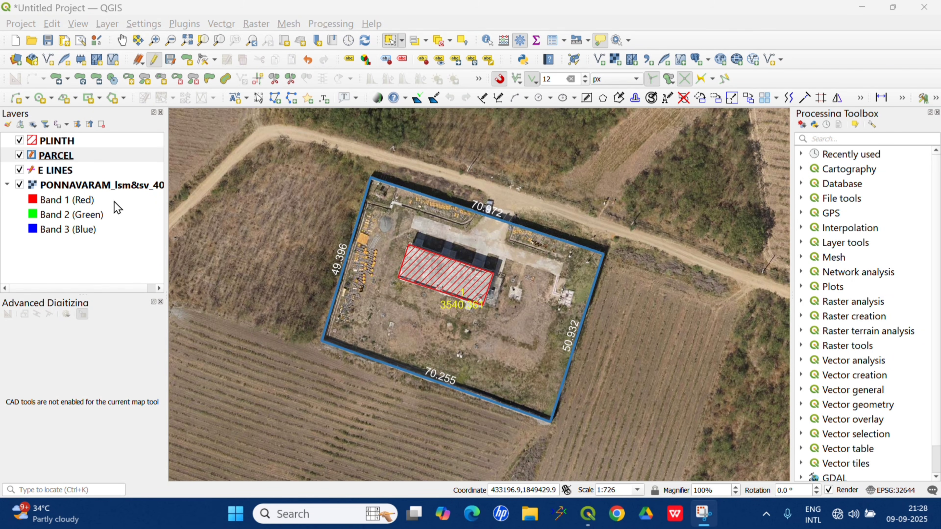
Open the PARCEL layer's attribute table and stop editing, saving the layer's changes.
left_click(67, 155)
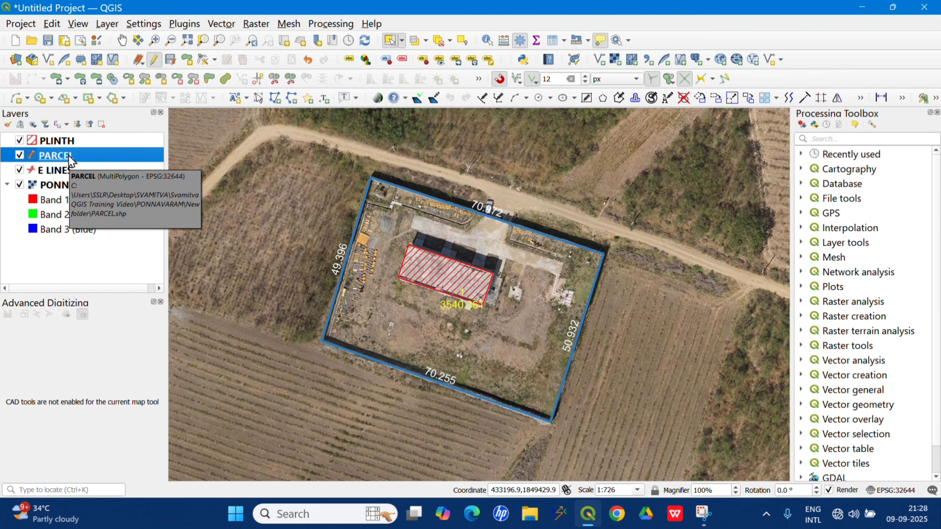
right_click(69, 155)
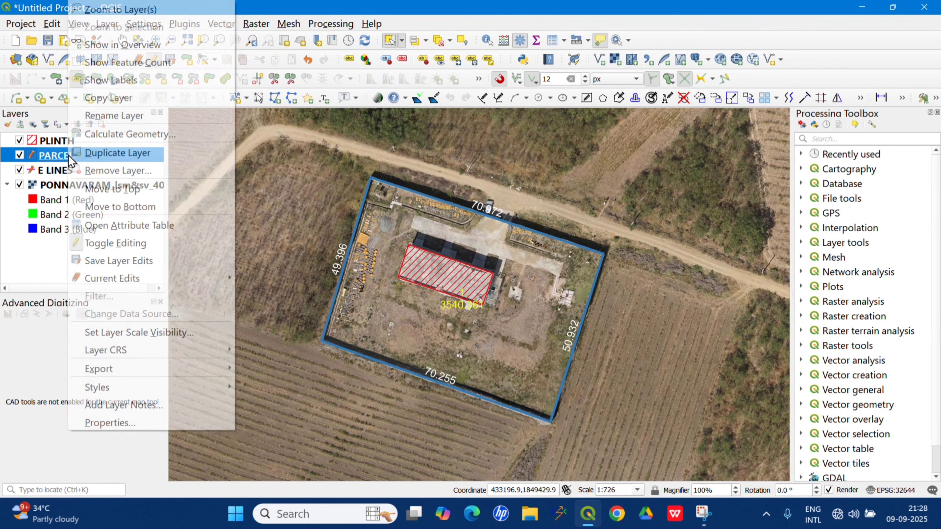
left_click(130, 229)
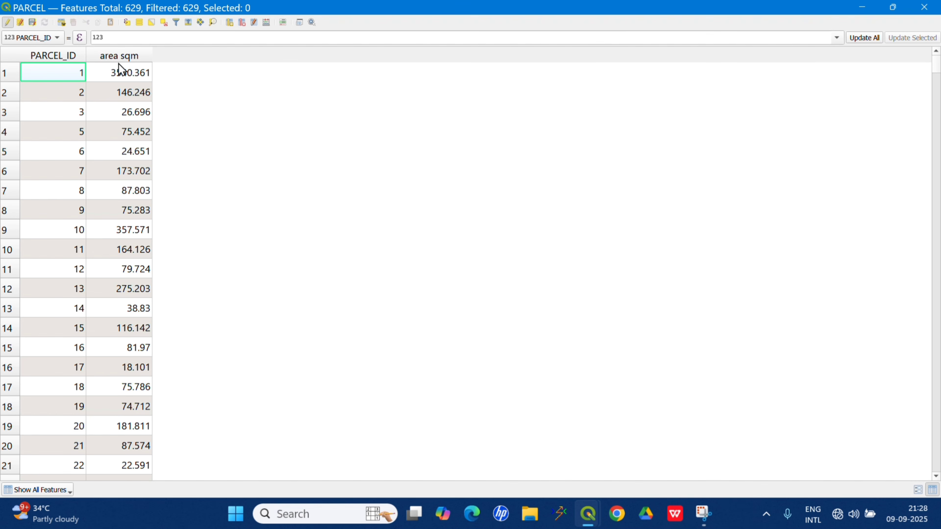
left_click(7, 22)
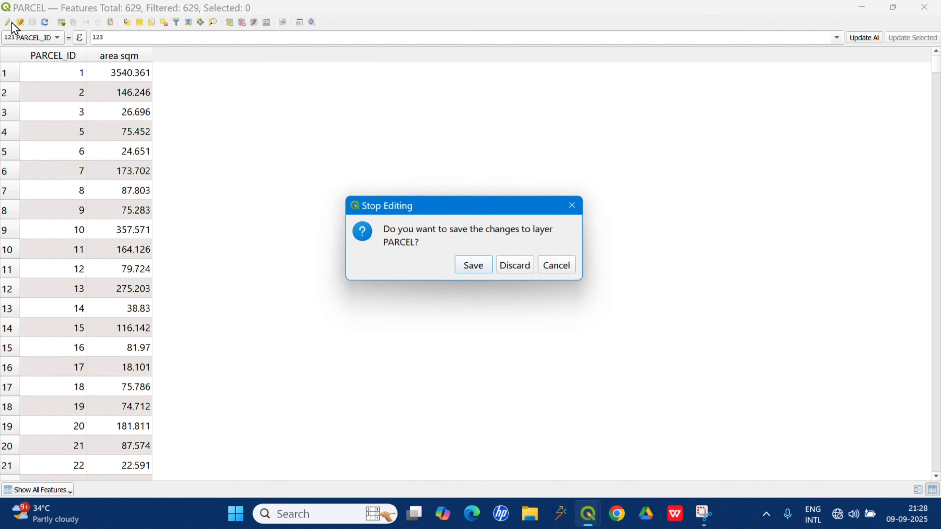
left_click(480, 270)
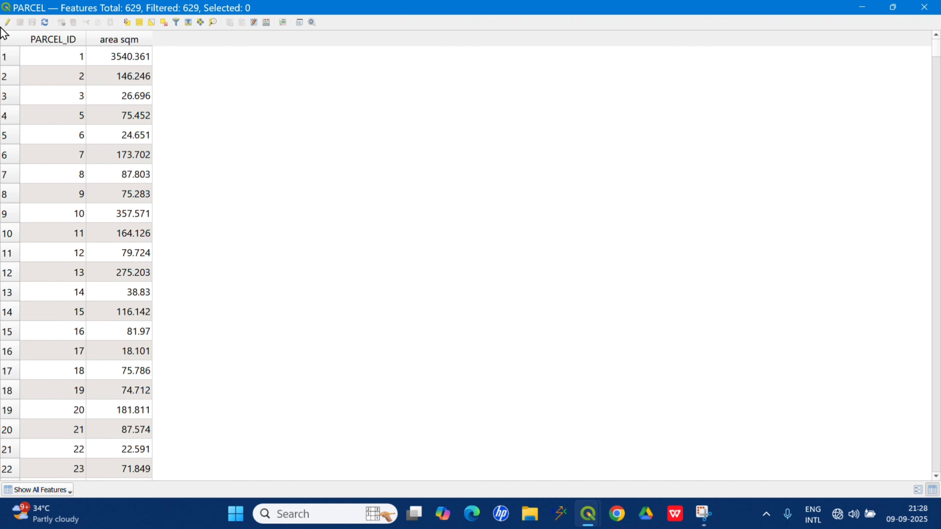
Re-enable editing on PARCEL and add a Text (string) field named NAME with length 1000.
left_click(7, 22)
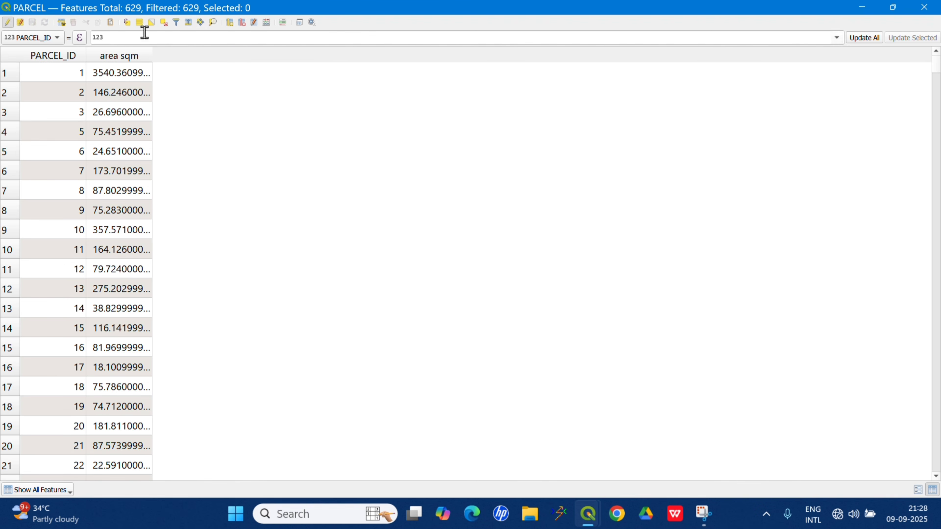
left_click(229, 23)
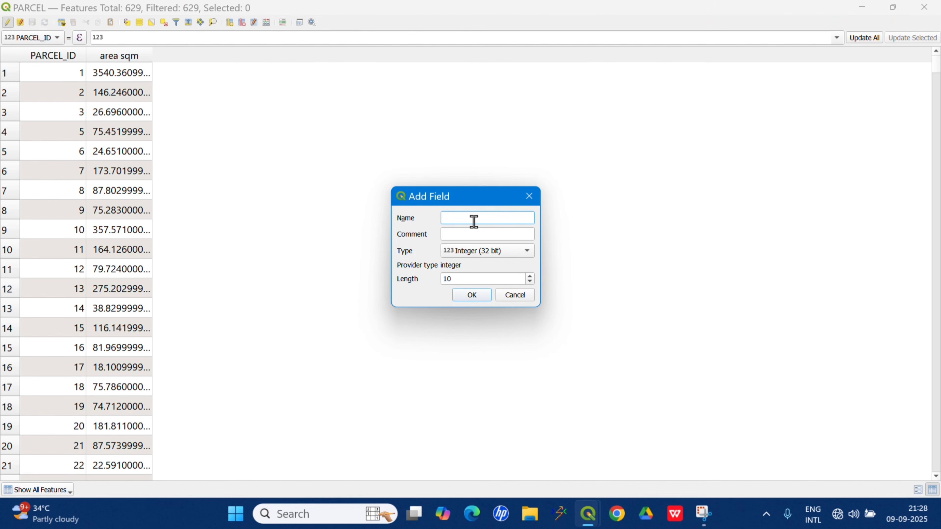
type("NAME")
left_click(478, 255)
left_click(465, 288)
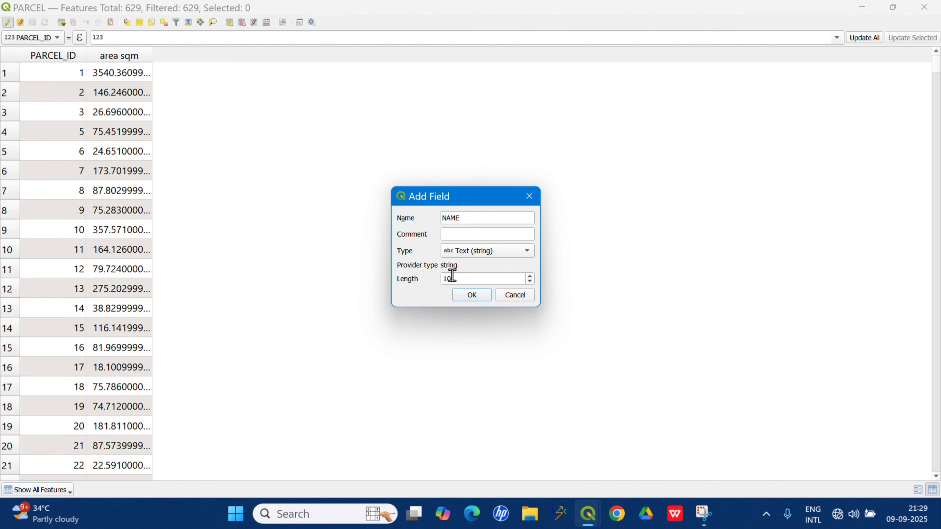
left_click(459, 278)
type("00")
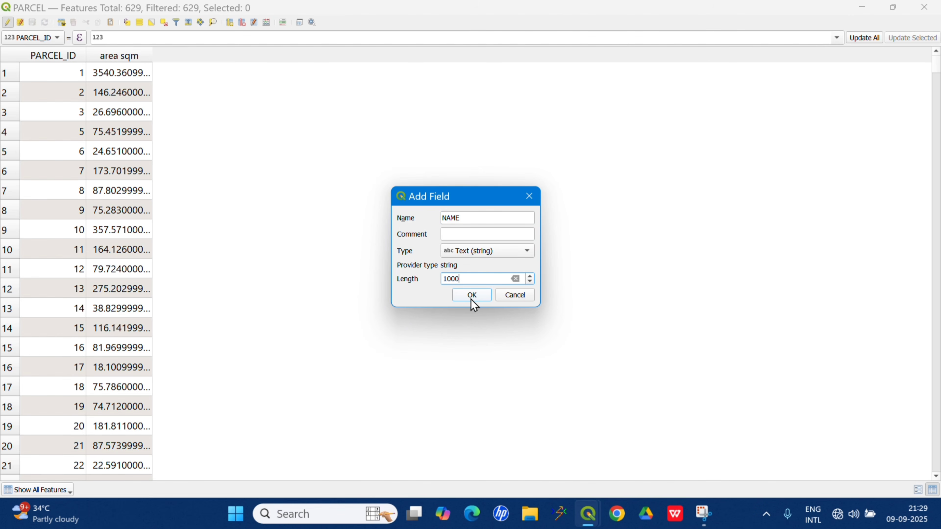
left_click(471, 296)
Add a Text (string) field named FATHER NAM with an increased length to the PARCEL table.
left_click(230, 23)
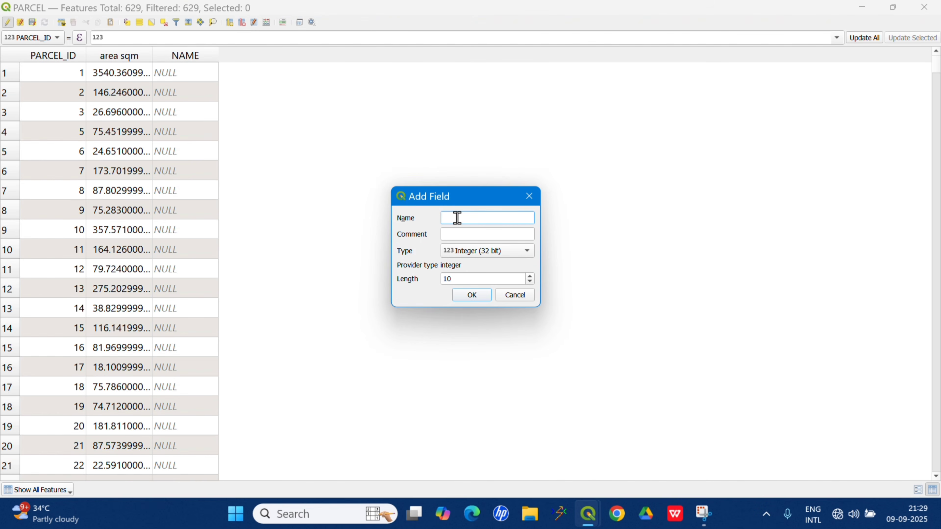
type("FATHER NAM")
left_click(481, 252)
left_click(474, 286)
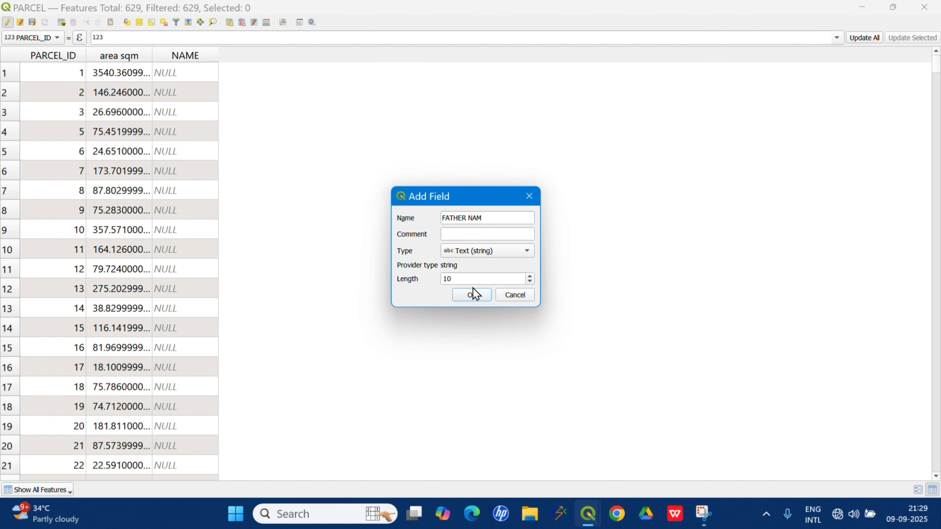
left_click(464, 278)
type("0")
left_click(472, 295)
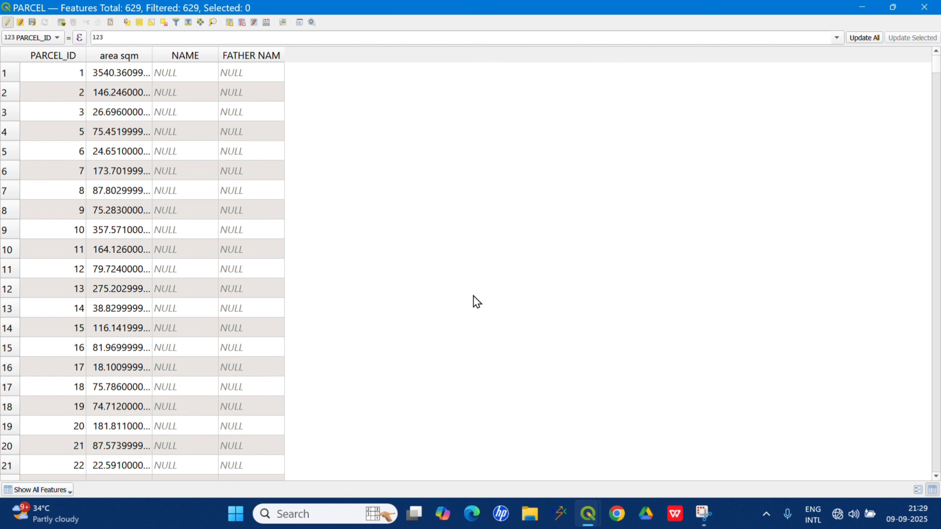
Add an Integer (32 bit) field named ASS NO with an increased length to the PARCEL table.
left_click(230, 23)
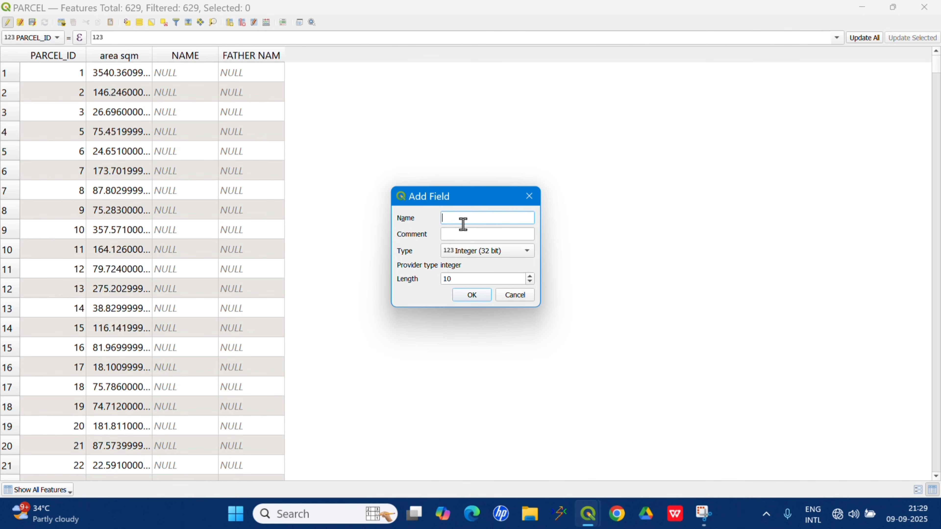
type("AS S NO")
left_click(476, 248)
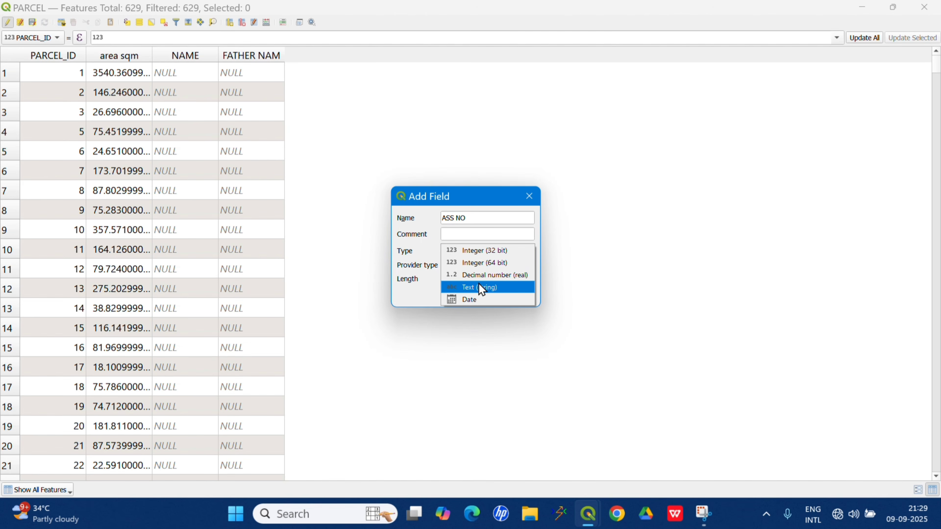
left_click(476, 253)
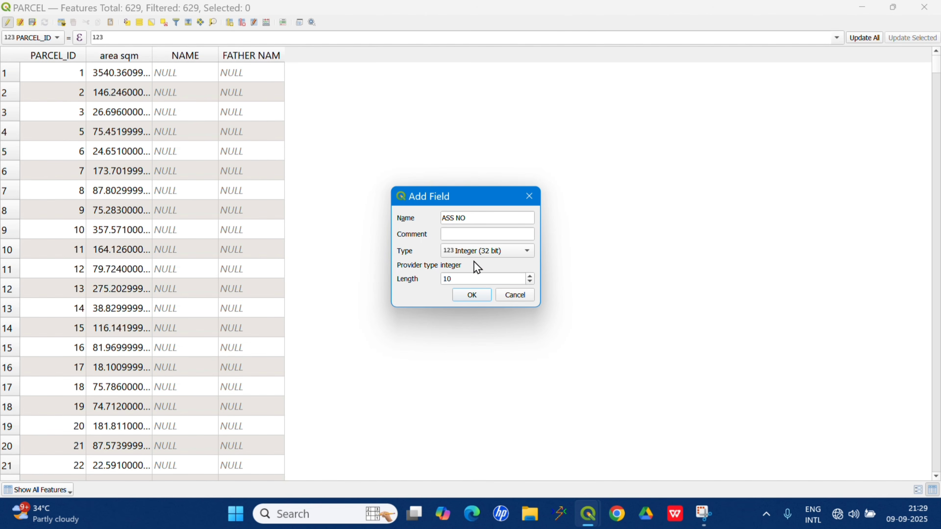
left_click(464, 277)
type("00")
left_click(474, 296)
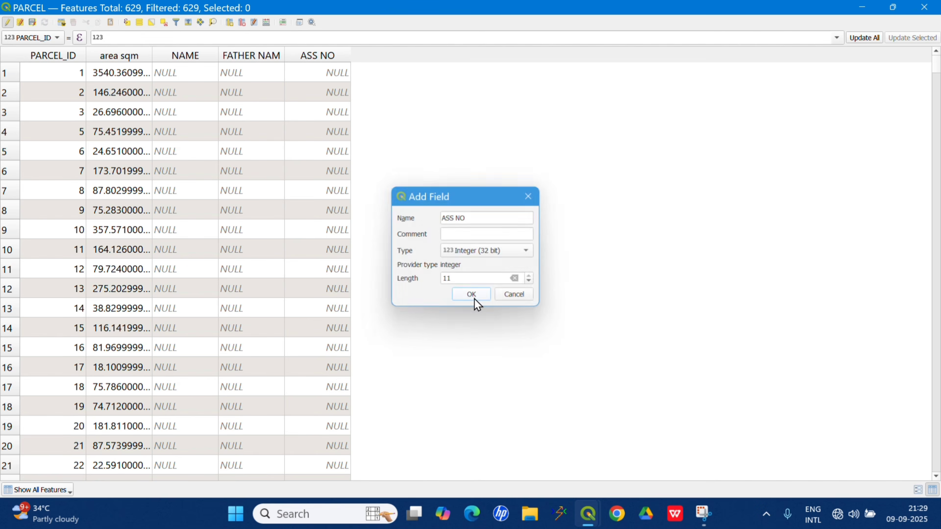
Add an Integer (32 bit) field named AADAR NO with length 1000 to the PARCEL table.
left_click(230, 22)
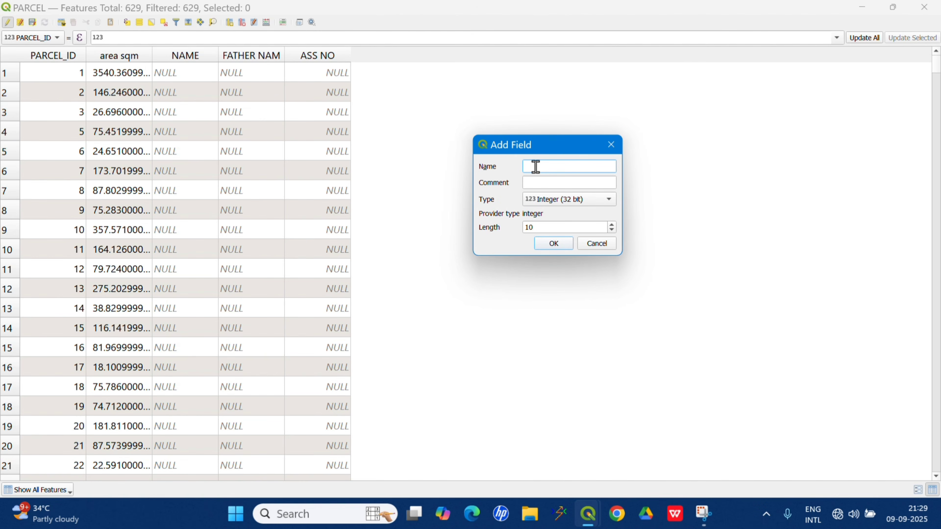
type("AADHAR NO")
left_click(564, 201)
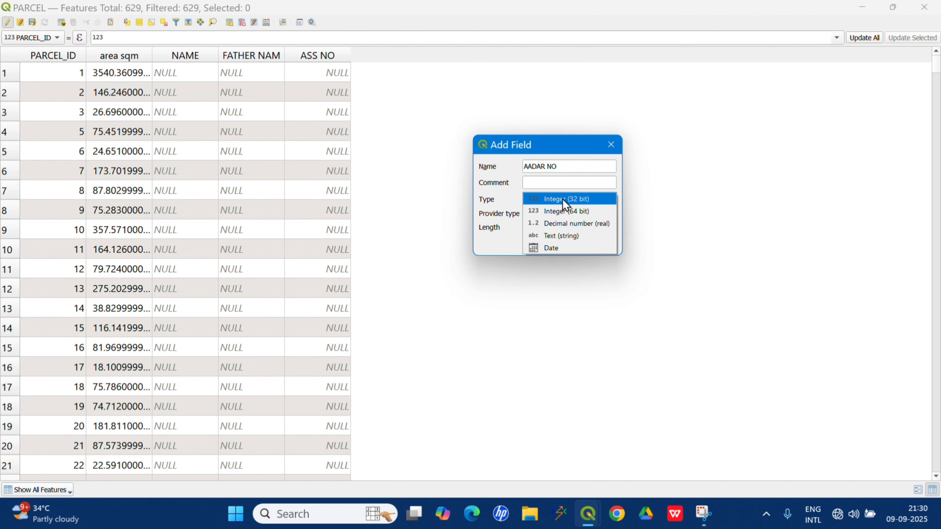
left_click(565, 200)
left_click(552, 227)
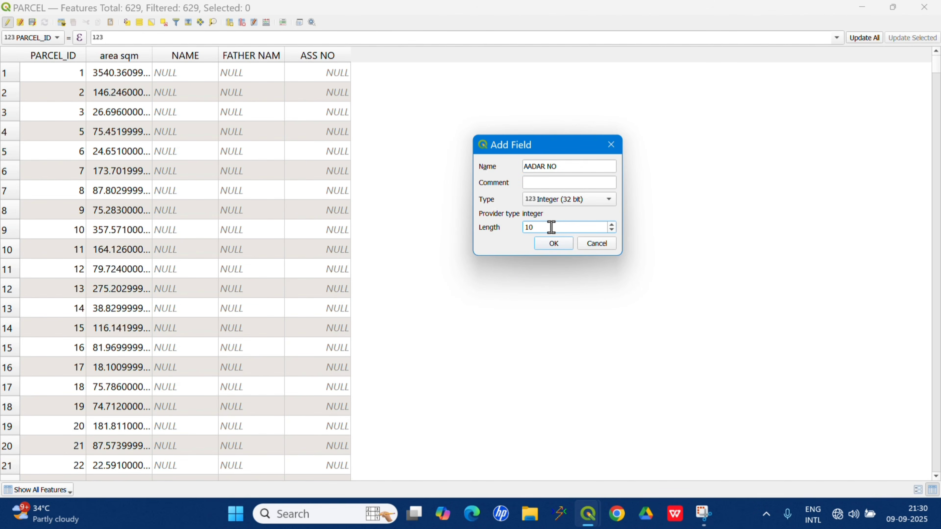
type("00")
left_click(553, 243)
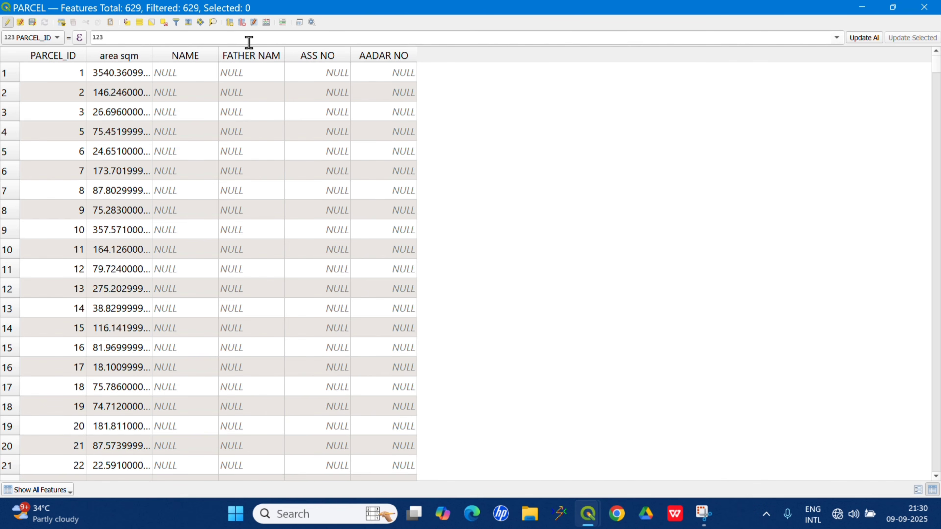
Add a Text (string) field named PPM NO with length 1000 to the PARCEL table.
left_click(229, 23)
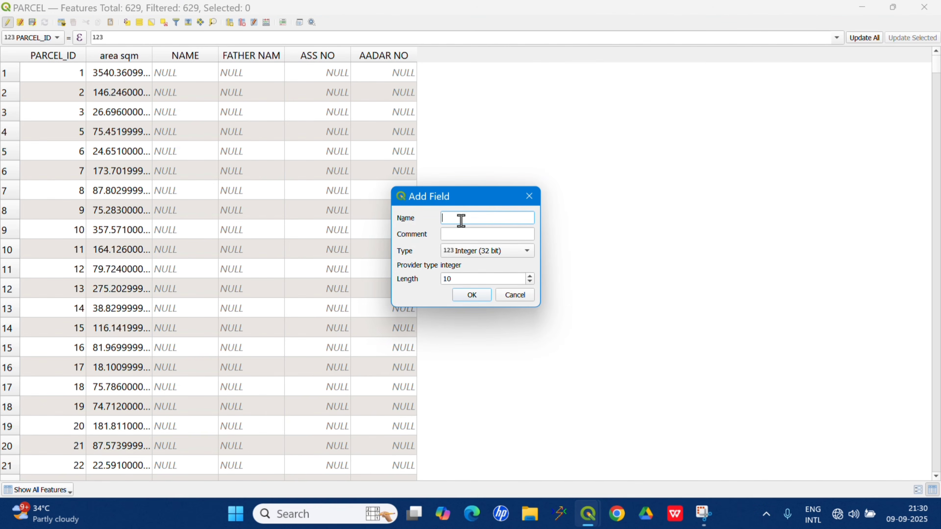
type("PPM NO")
left_click(462, 279)
type("00")
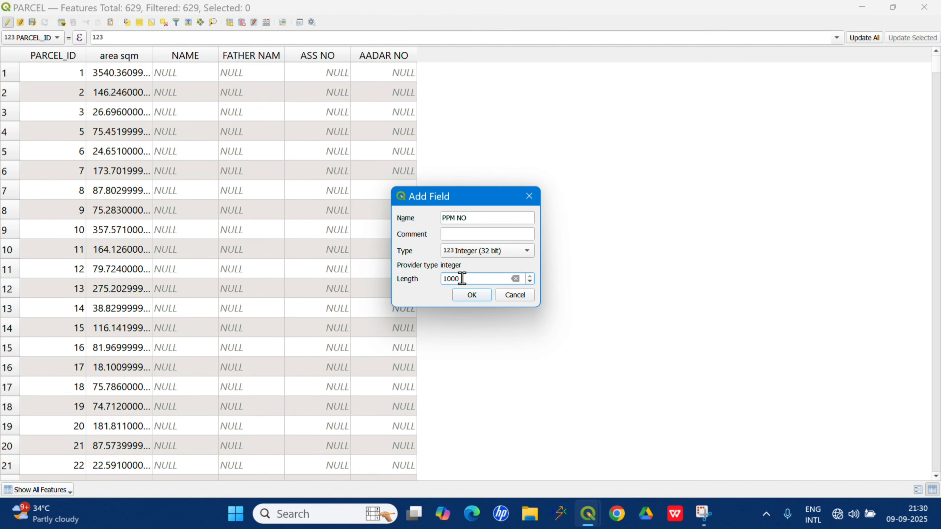
left_click(489, 256)
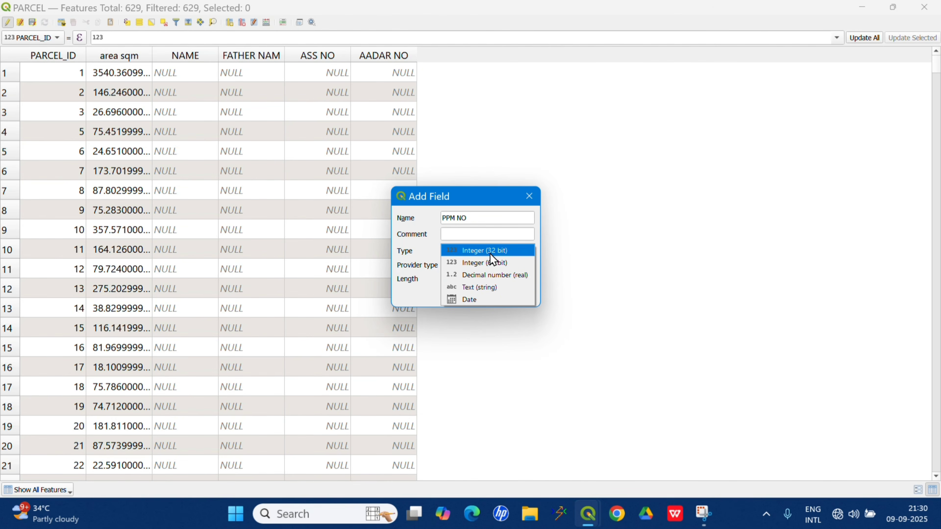
left_click(484, 288)
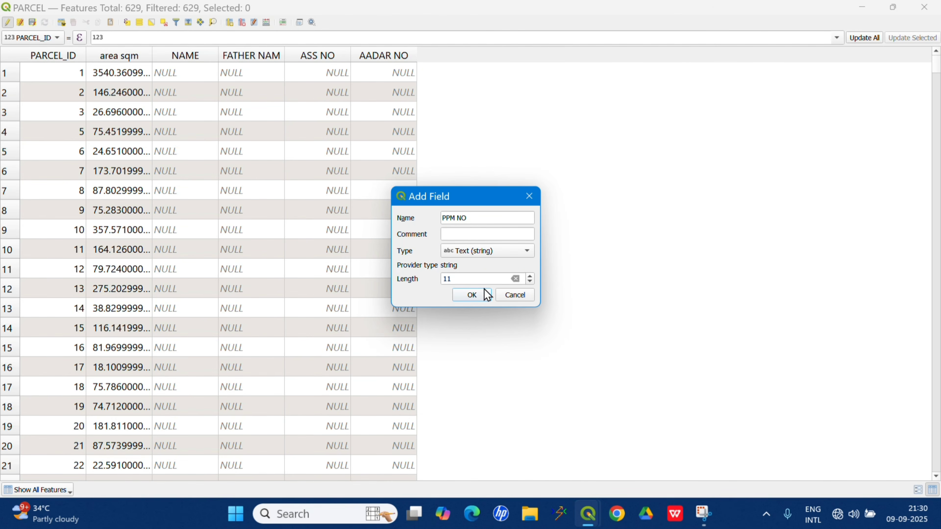
double_click(467, 274)
type("1000")
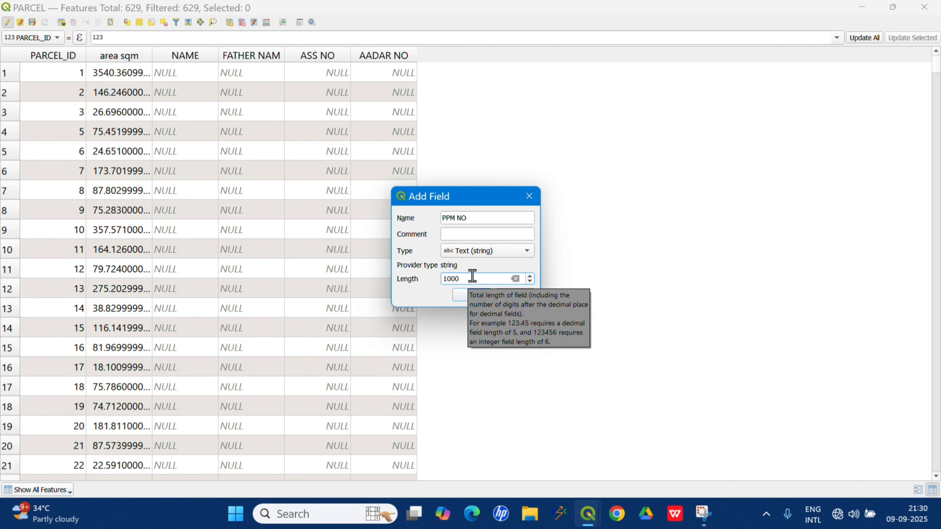
left_click(464, 294)
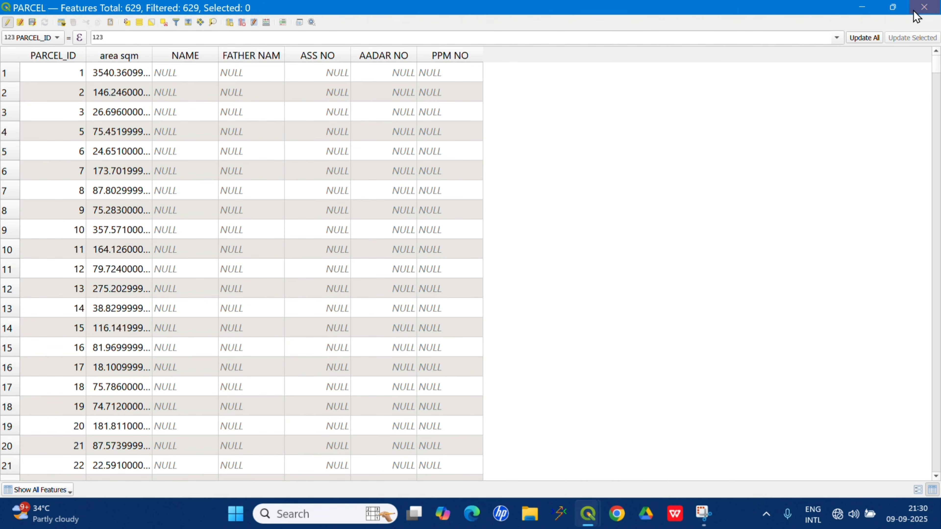
Save the PARCEL layer edits and select parcel 1 on the map.
left_click(32, 22)
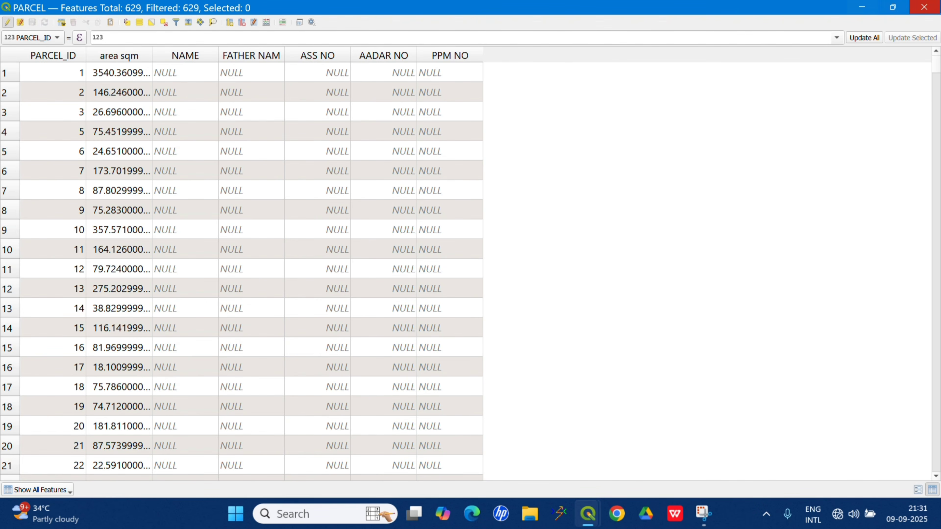
key("alt+Tab")
scroll(282, 317, "down", 1)
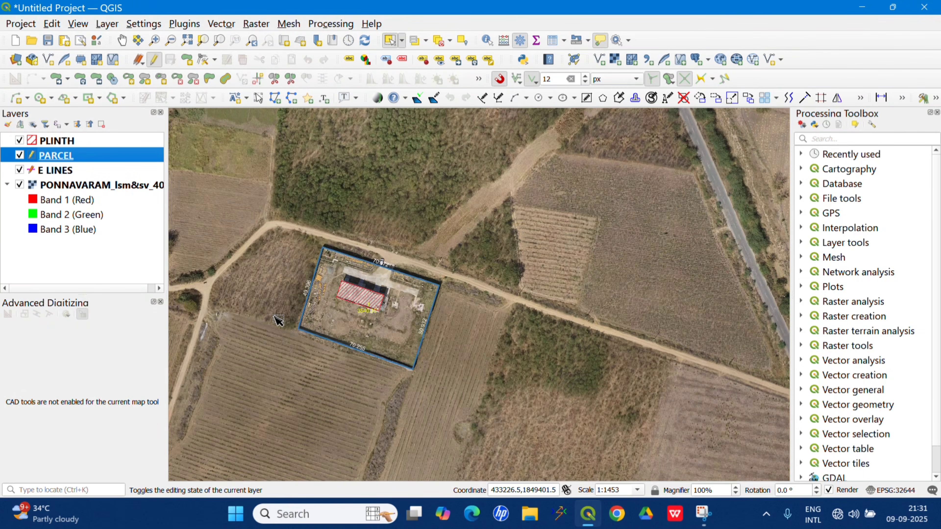
scroll(335, 325, "up", 2)
scroll(353, 307, "down", 1)
scroll(378, 337, "down", 1)
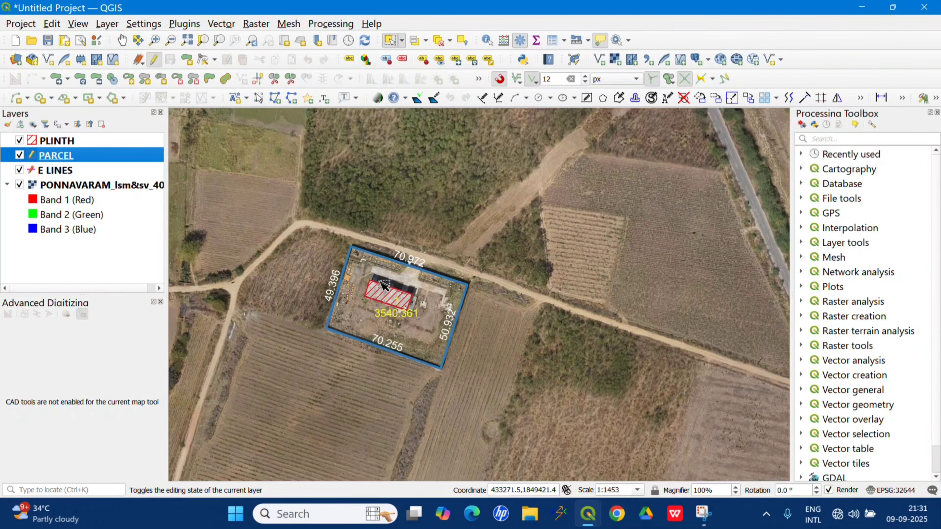
scroll(380, 334, "up", 1)
left_click(470, 302)
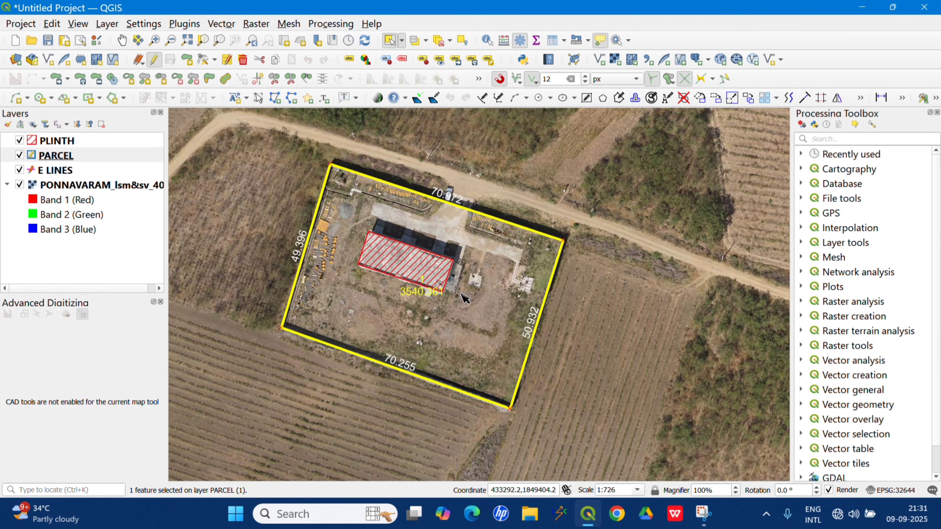
Enter the owner's name in NAME and the father's name in FATHER NAM for the selected parcel 1.
left_click(226, 60)
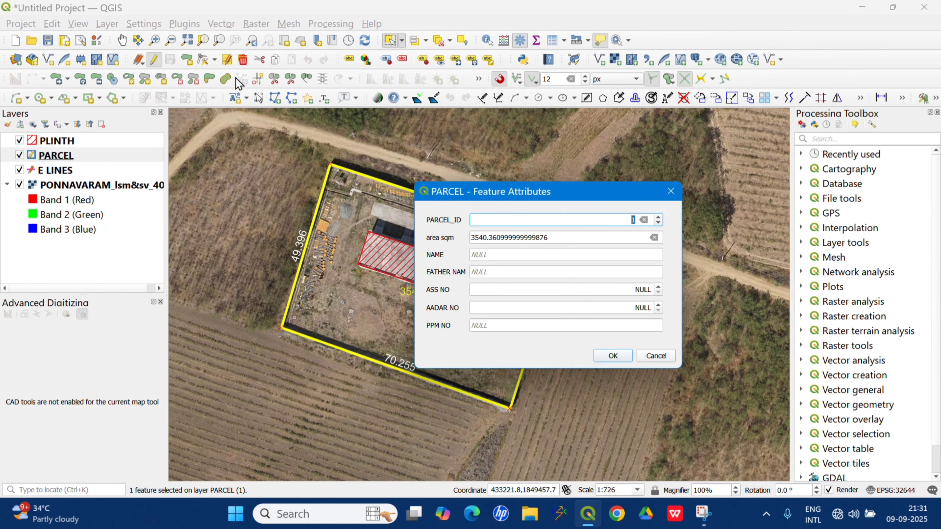
left_click(494, 218)
left_click(498, 255)
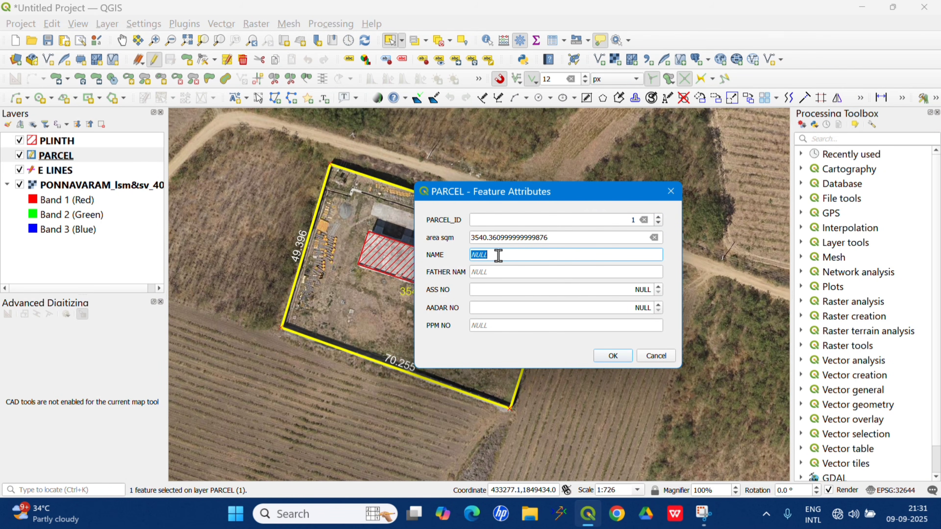
left_click(501, 271)
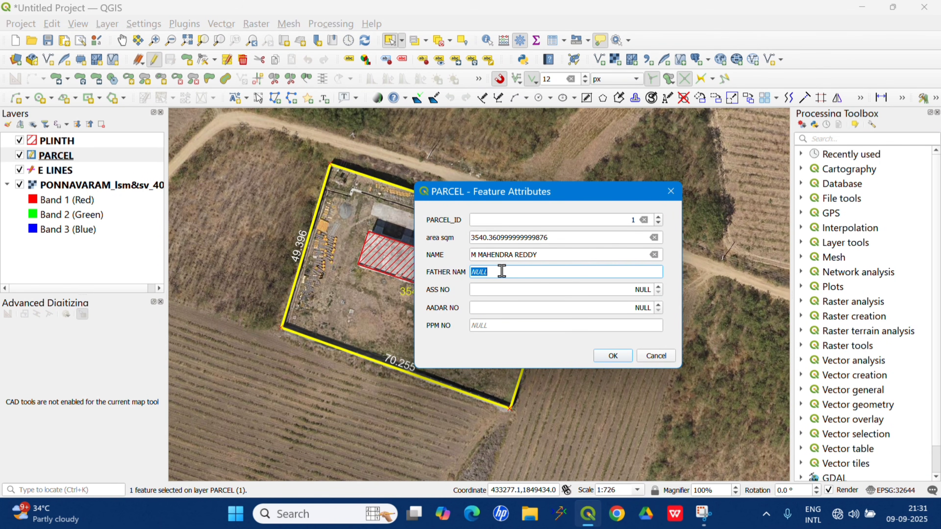
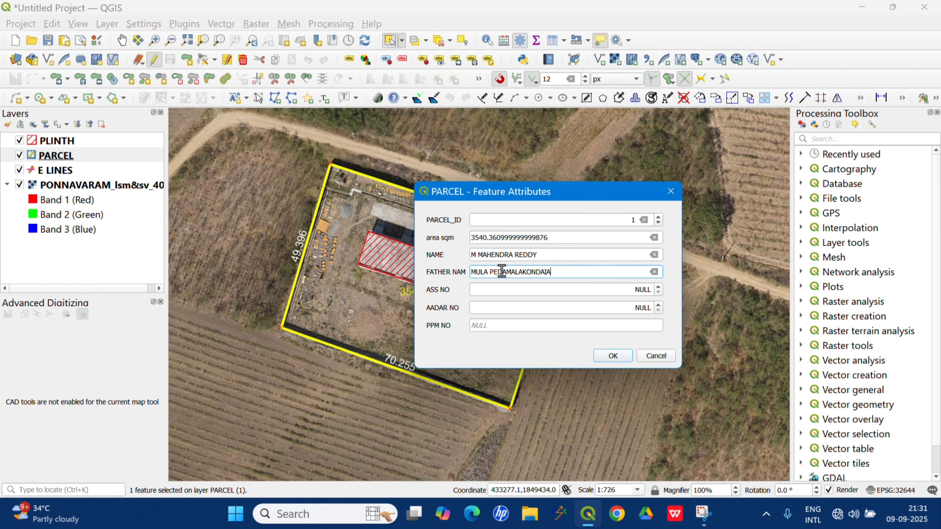
Fill in parcel 1's assessment number and the owner's Aadhaar number, set PPM NO to 12, and apply the attributes.
left_click(516, 290)
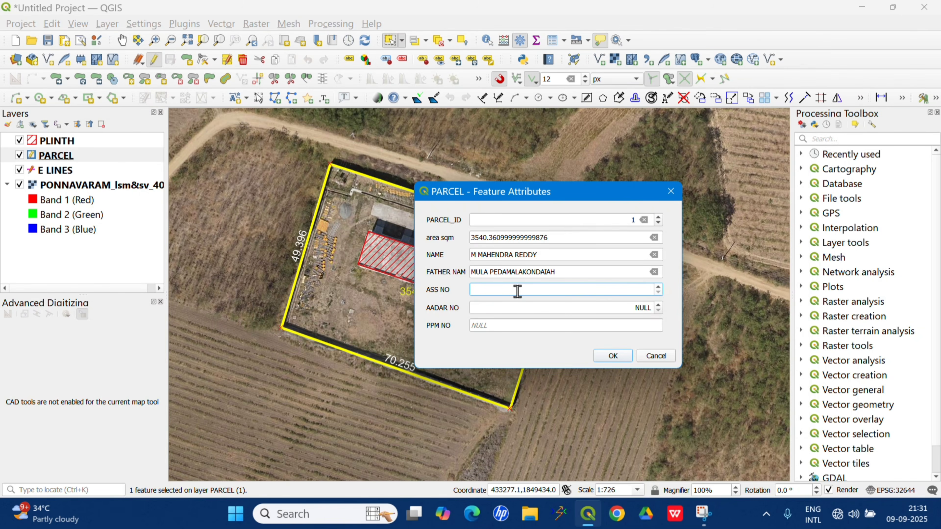
type("123")
left_click(531, 304)
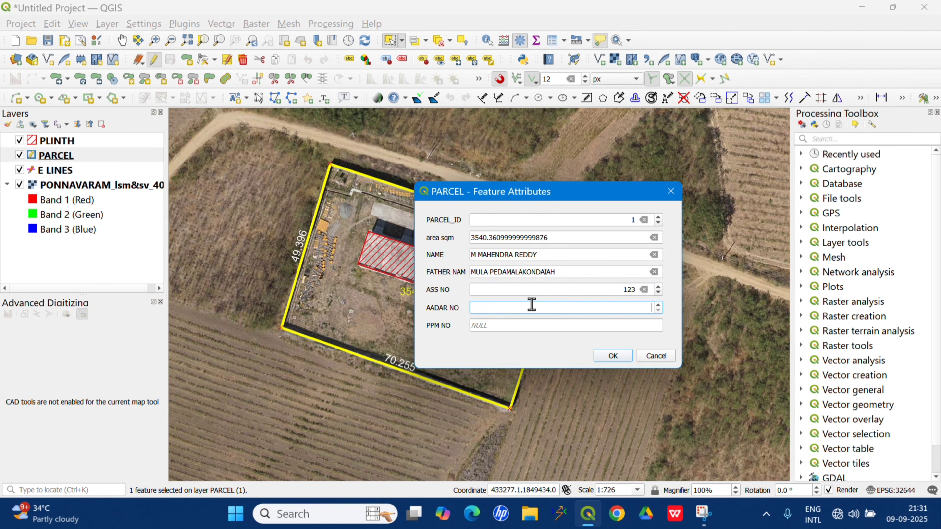
left_click(519, 330)
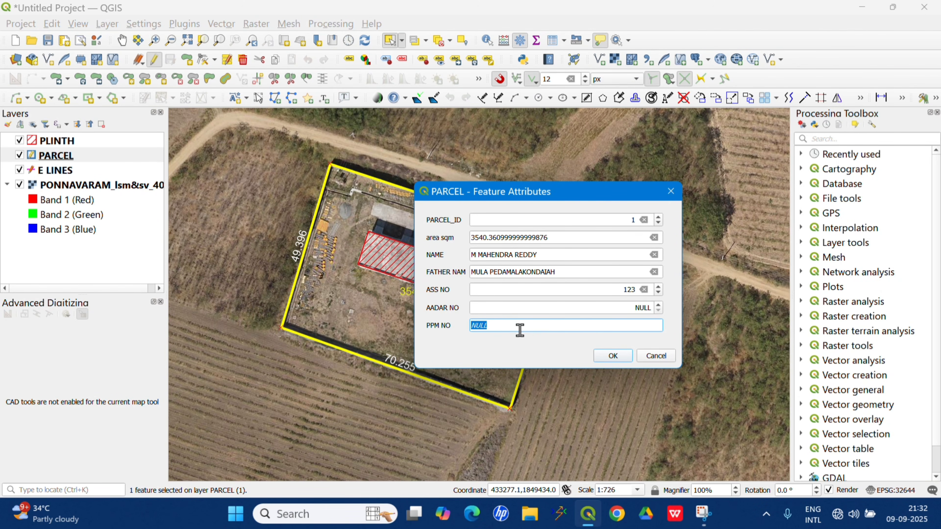
type("12")
left_click(609, 356)
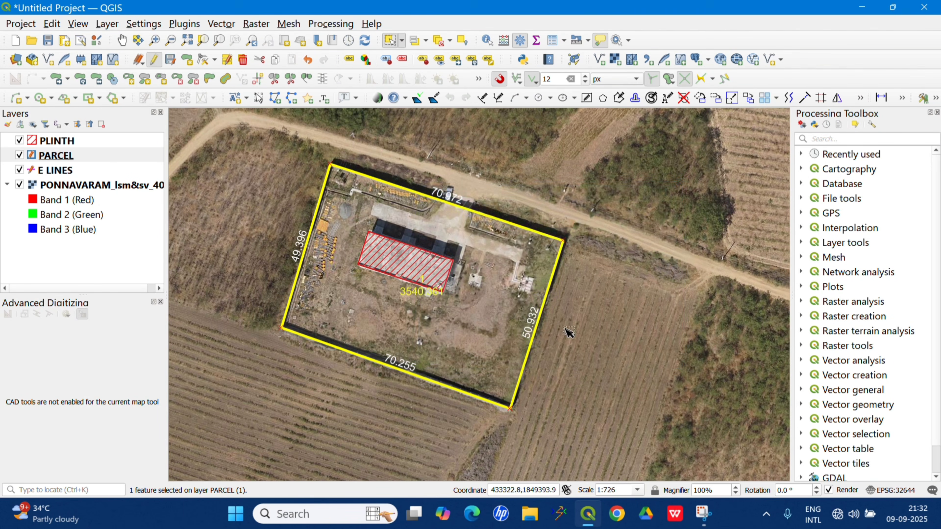
Select parcel 2 at the northern edge of the village cluster.
scroll(341, 284, "down", 5)
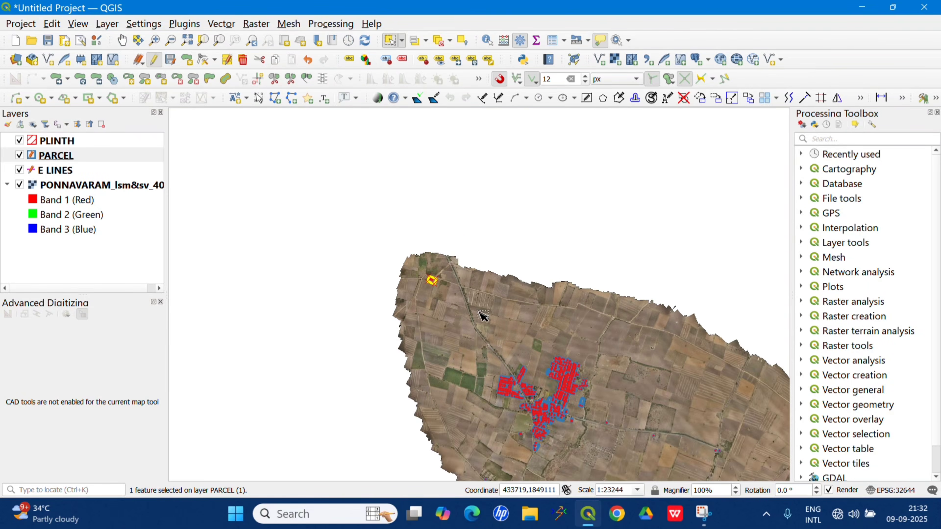
scroll(563, 369, "up", 3)
scroll(576, 367, "up", 4)
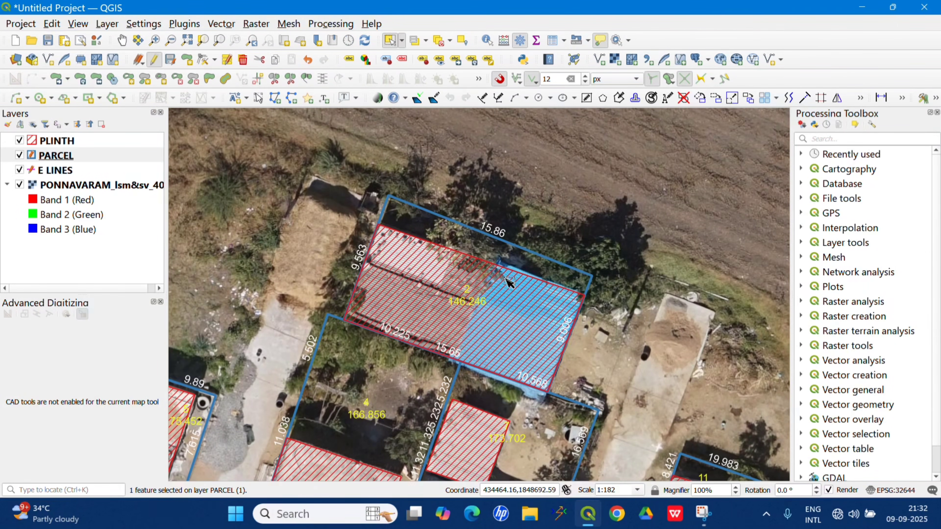
left_click(506, 279)
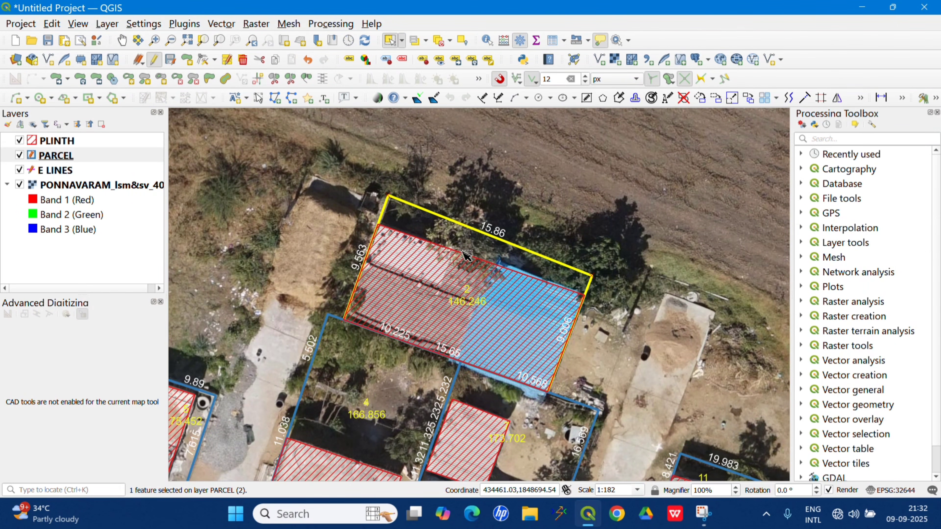
Enter the owner's name in NAME and the father's name in FATHER NAM for the selected parcel 2.
left_click(227, 60)
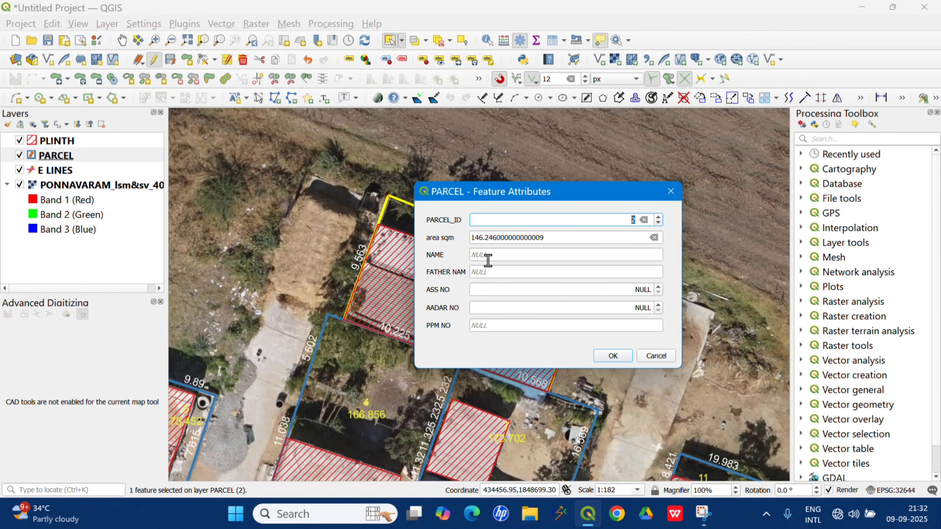
left_click(497, 259)
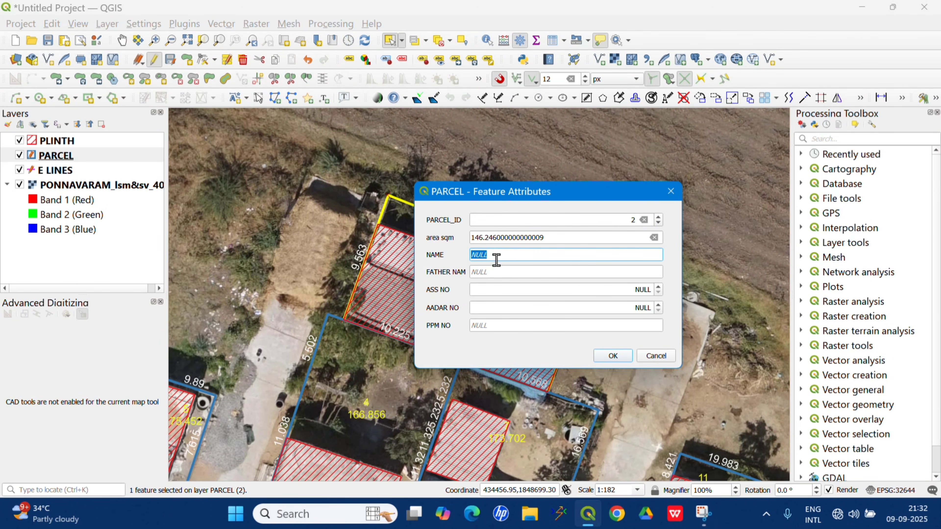
type("E RAGHU")
left_click(483, 272)
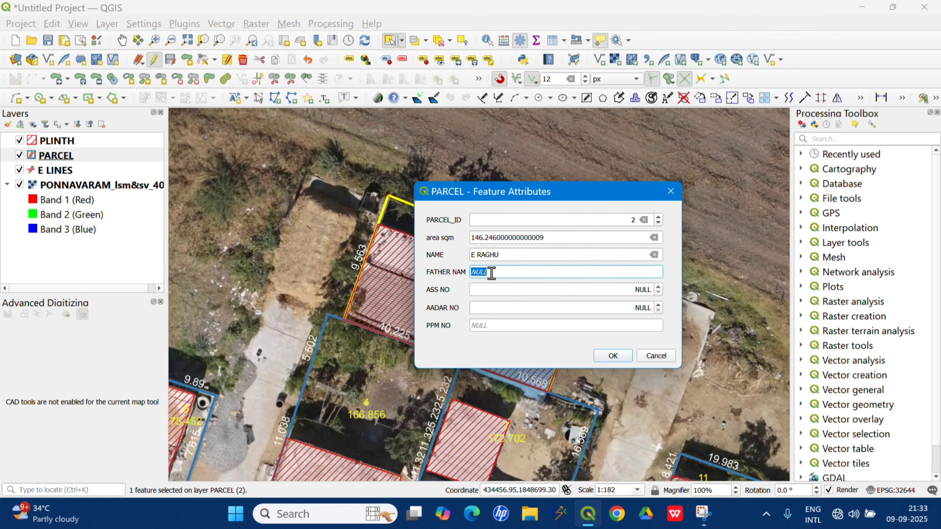
type("RAMAIAH")
Fill in parcel 2's assessment number and the owner's Aadhaar number, set PPM NO to 21, and apply the attributes.
left_click(539, 289)
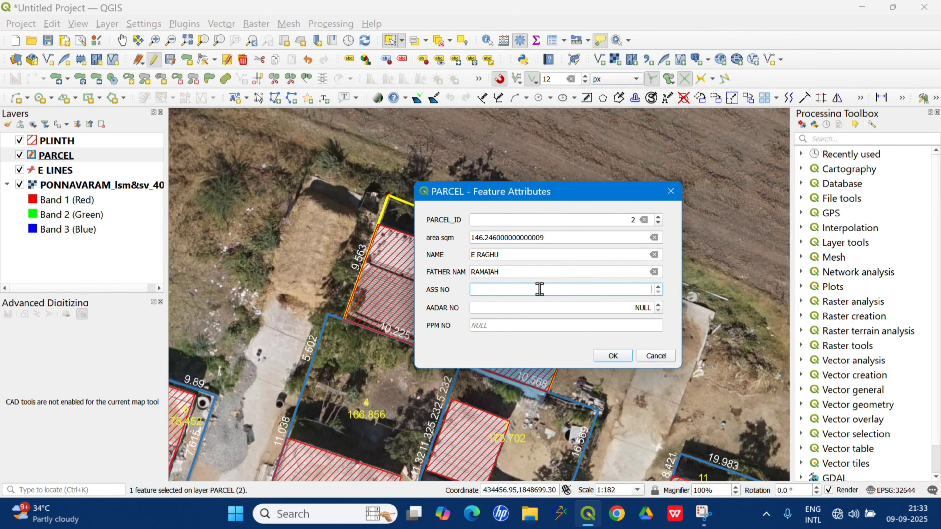
type("520")
left_click(510, 309)
type("4+5+7")
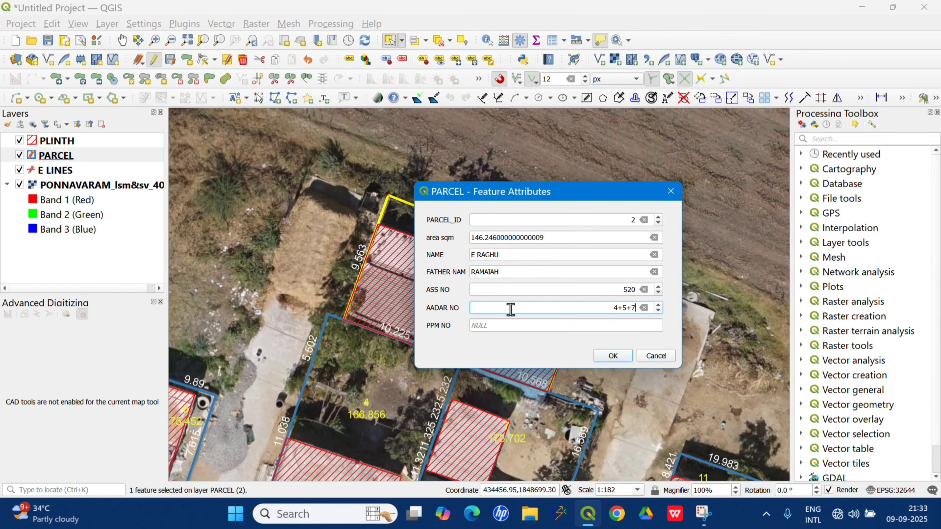
key("BackSpace")
key("BackSpace")
key("BackSpace")
key("BackSpace")
key("BackSpace")
left_click(499, 325)
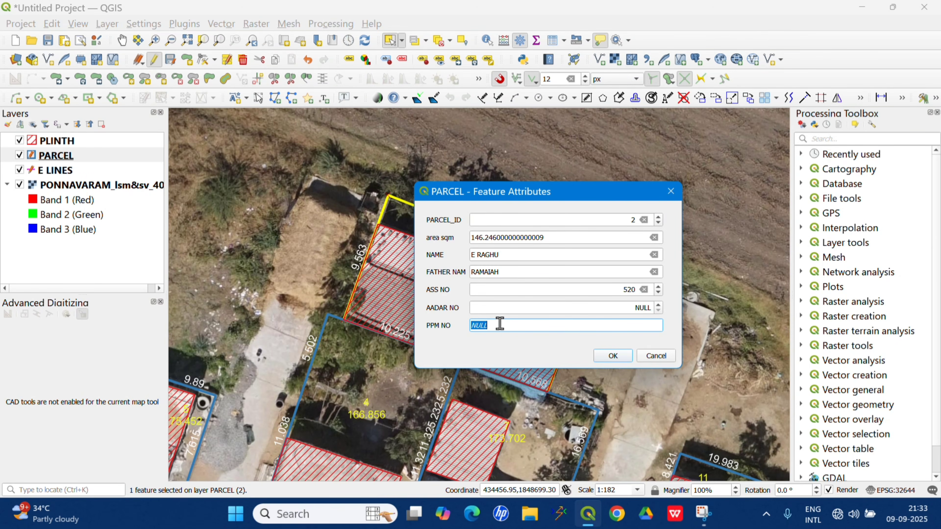
type("21")
left_click(613, 356)
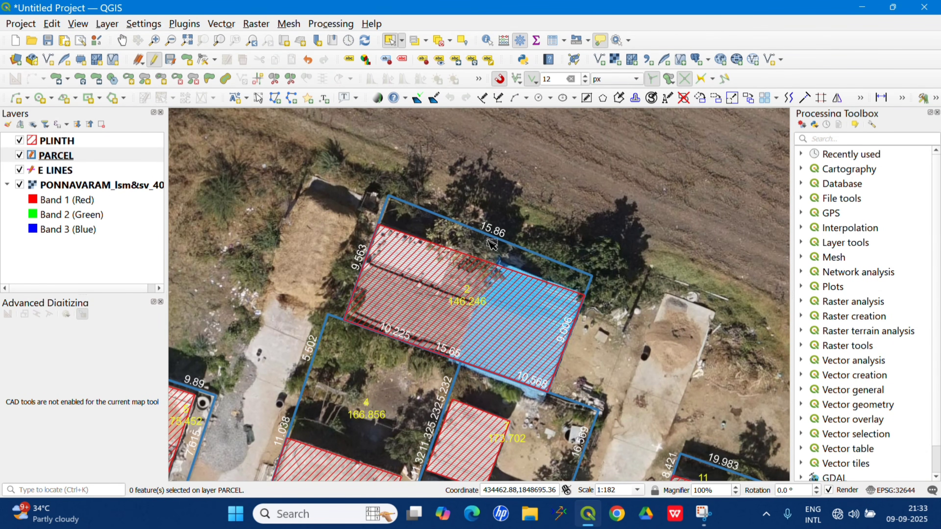
Select parcel 3 and fill in its owner's name, father's name and assessment number, with PPM NO 23, and clear the selection.
scroll(492, 245, "down", 1)
scroll(224, 259, "up", 1)
scroll(285, 269, "up", 1)
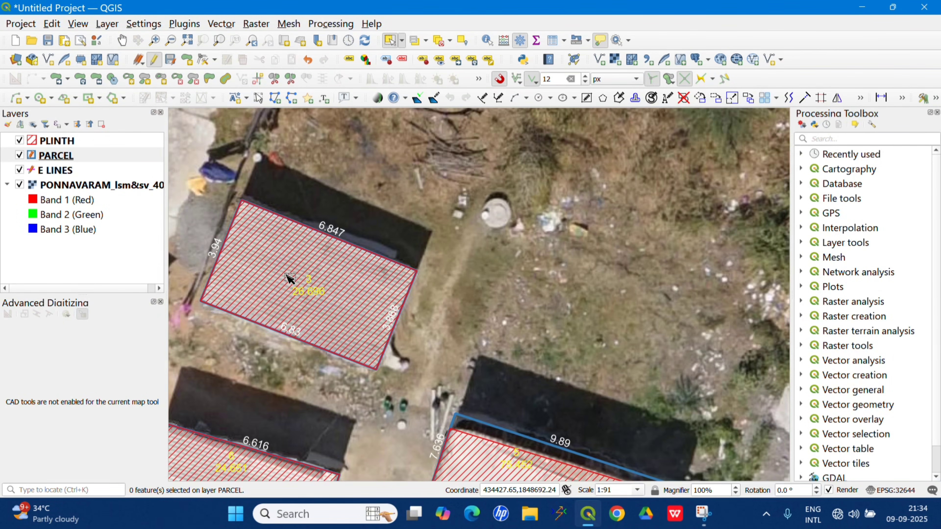
left_click(288, 277)
left_click(227, 60)
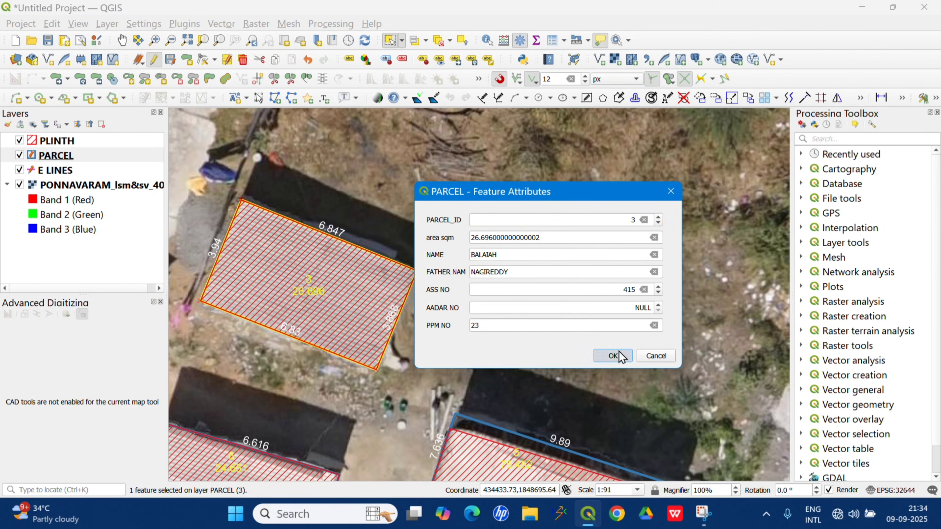
left_click(612, 356)
left_click(585, 301)
Digitize a four-sided PARCEL polygon of about 36 sqm on the vacant plot just north of parcel 3.
scroll(539, 293, "down", 1)
scroll(538, 293, "down", 1)
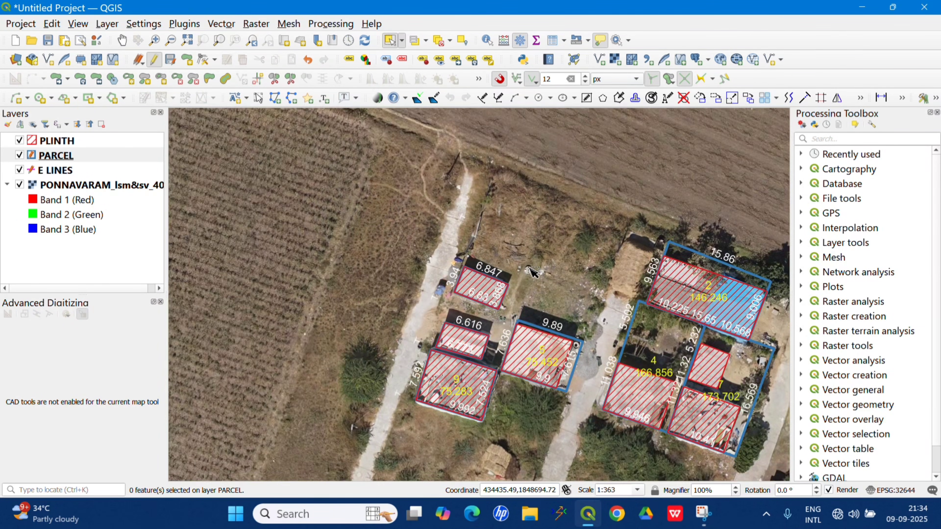
scroll(600, 266, "down", 1)
scroll(477, 263, "up", 3)
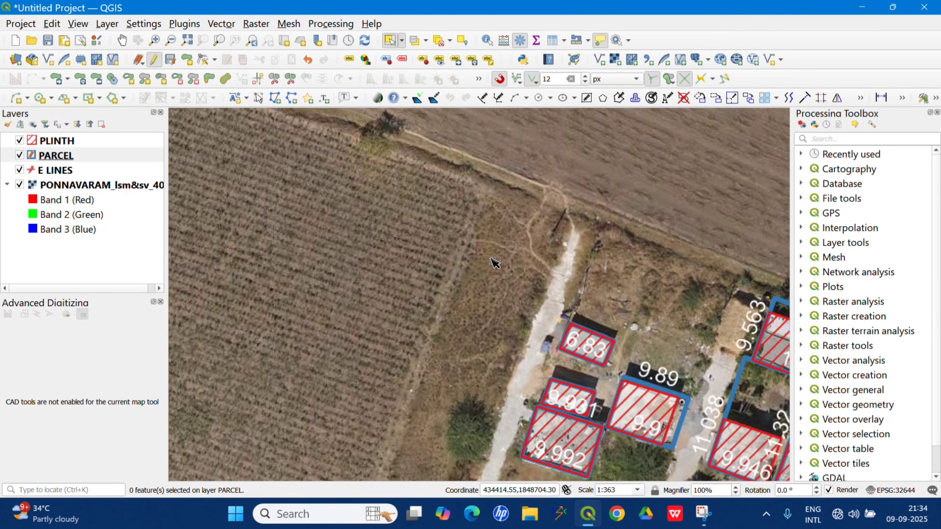
scroll(482, 295, "down", 2)
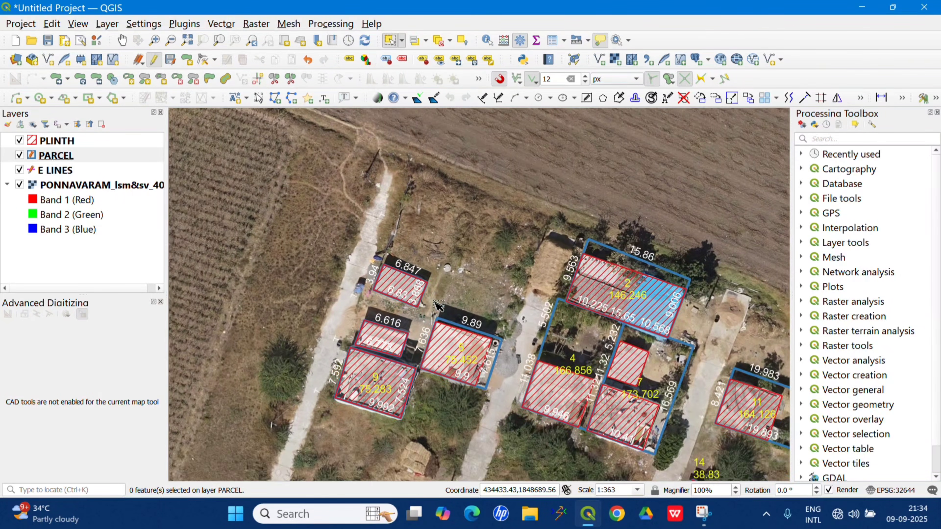
left_click_drag(441, 231, 406, 296)
scroll(406, 297, "up", 2)
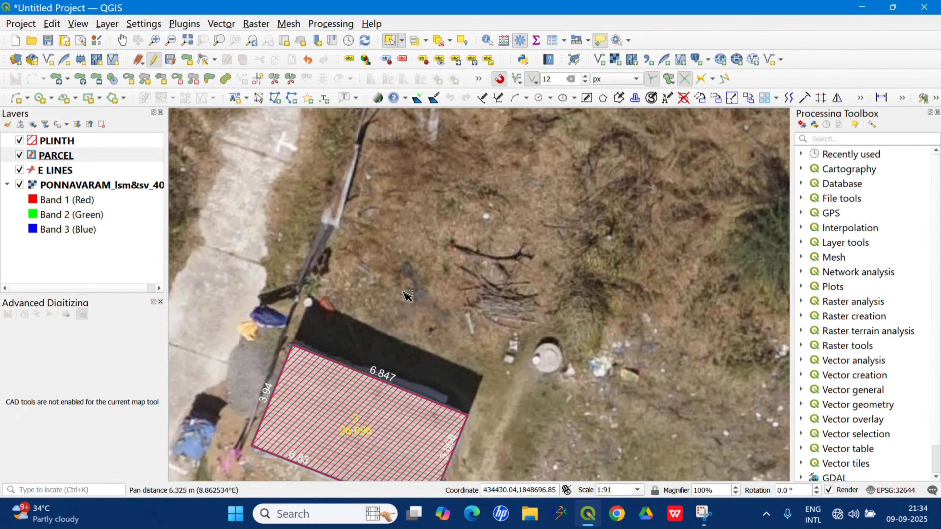
left_click(109, 156)
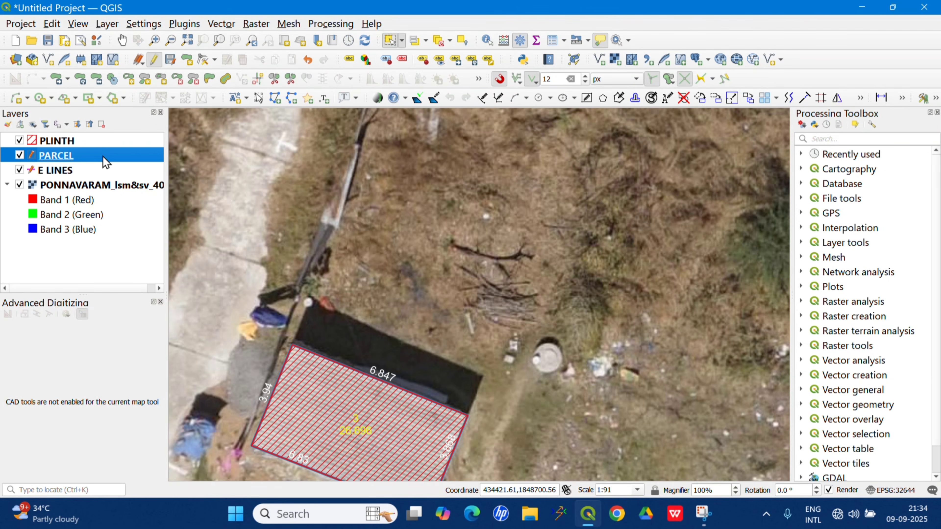
left_click(189, 60)
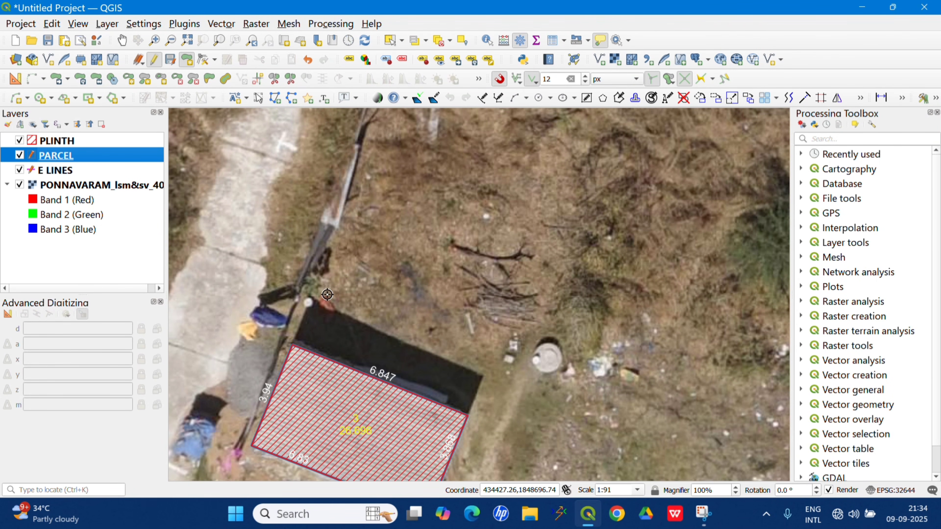
scroll(346, 276, "down", 1)
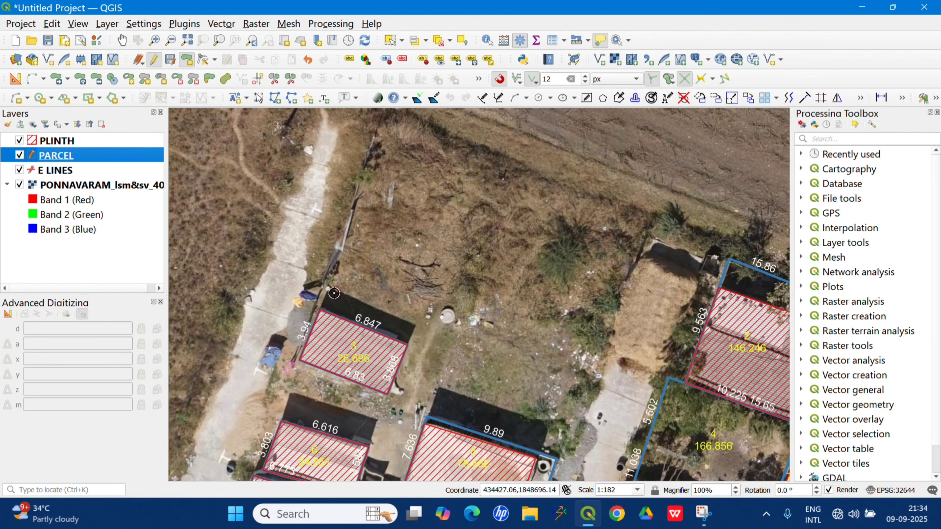
left_click(327, 287)
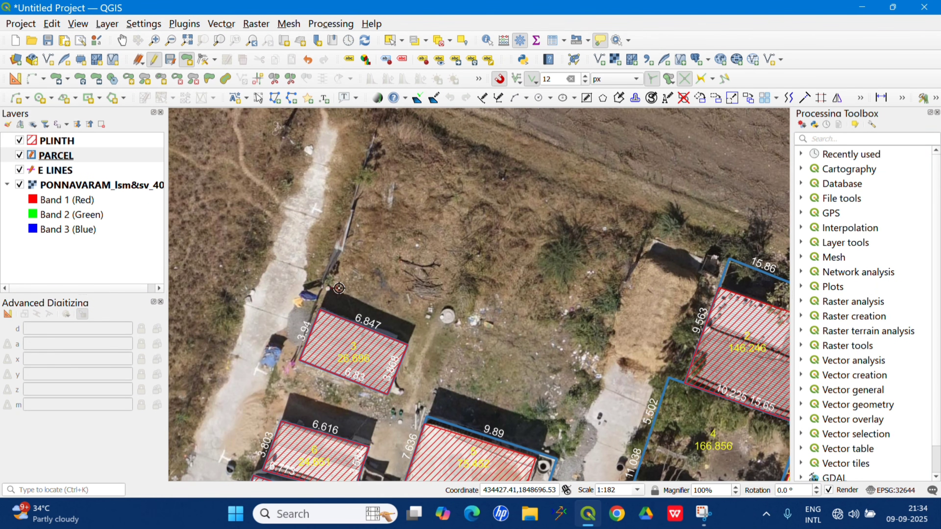
left_click(419, 324)
left_click(443, 256)
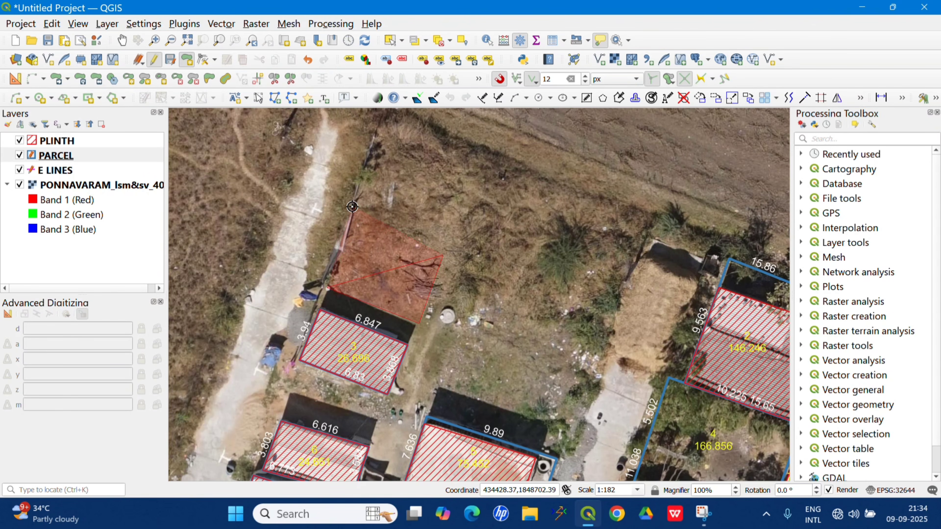
left_click(348, 226)
right_click(407, 218)
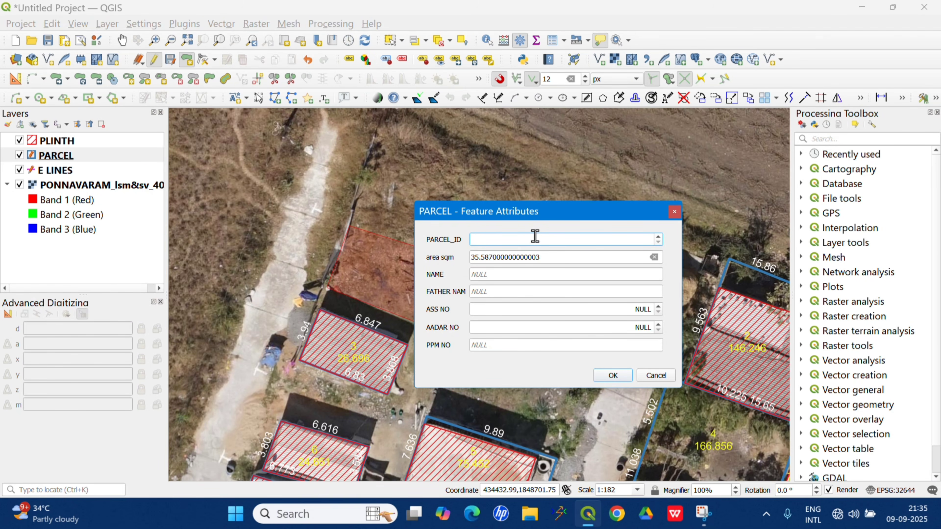
Set PARCEL_ID to 559 for the new parcel and enter the owner's name and father's name.
type("559")
left_click(488, 275)
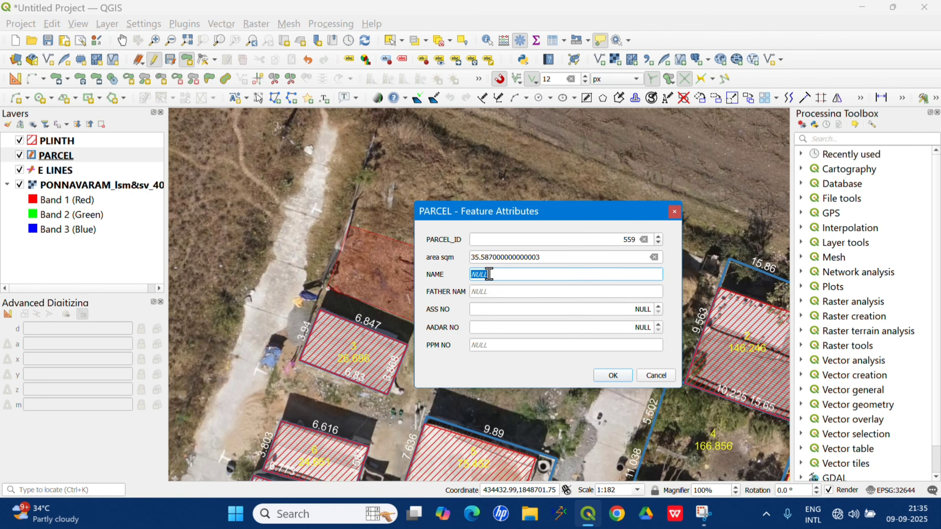
type("RAMI")
type("UR")
type("DU")
left_click(490, 292)
type("RAGHU")
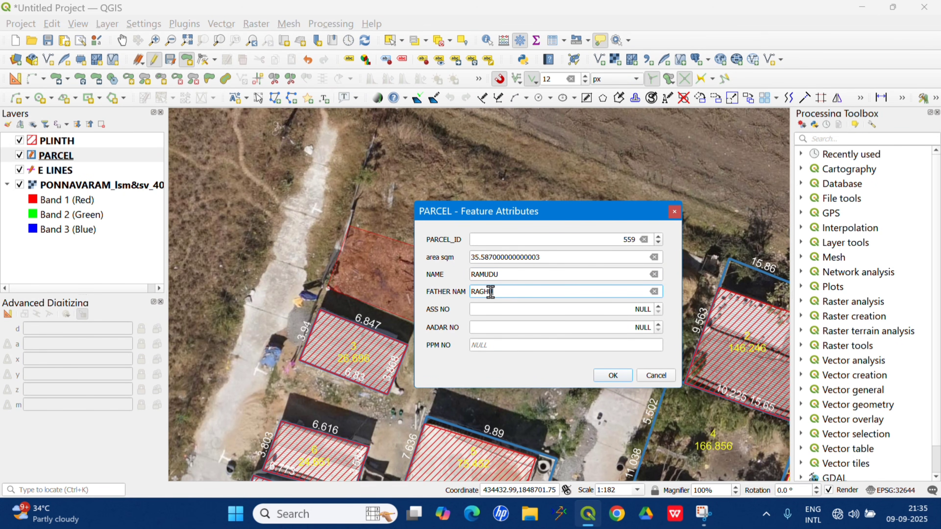
Enter the new parcel's assessment number, try to enter the Aadhaar number, set PPM NO to 125, and apply the attributes.
left_click(513, 311)
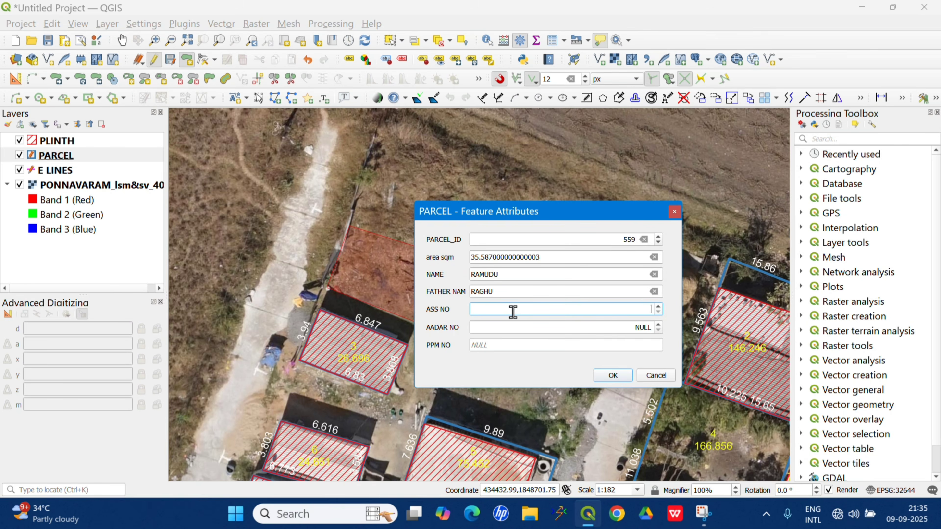
type("1020")
left_click(541, 329)
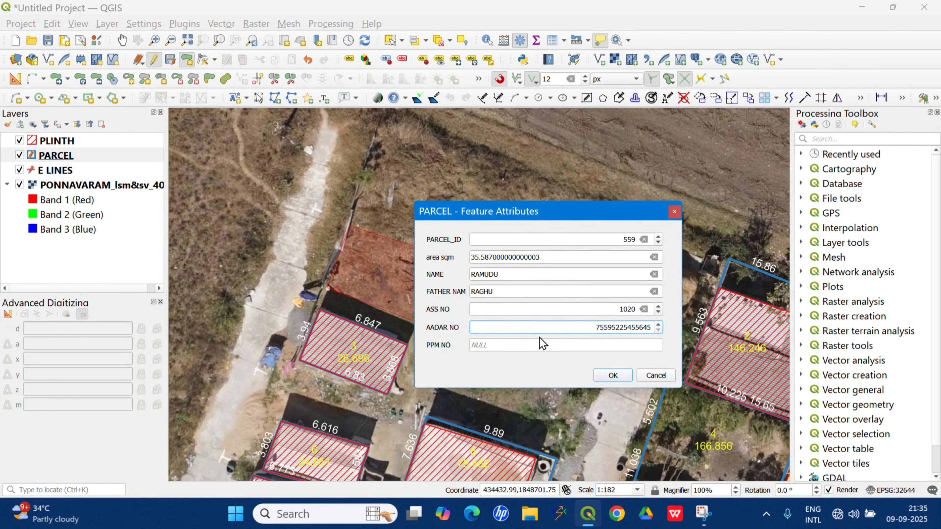
left_click(535, 345)
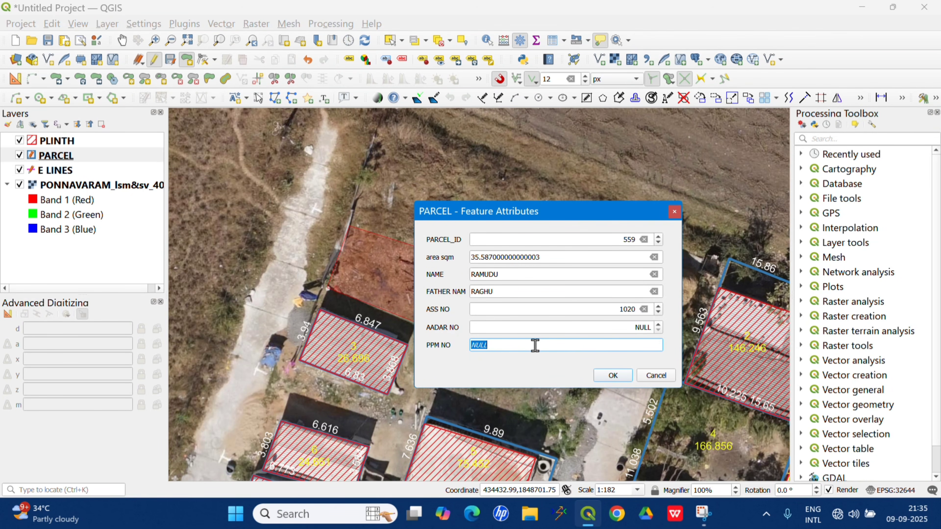
type("125")
left_click(607, 375)
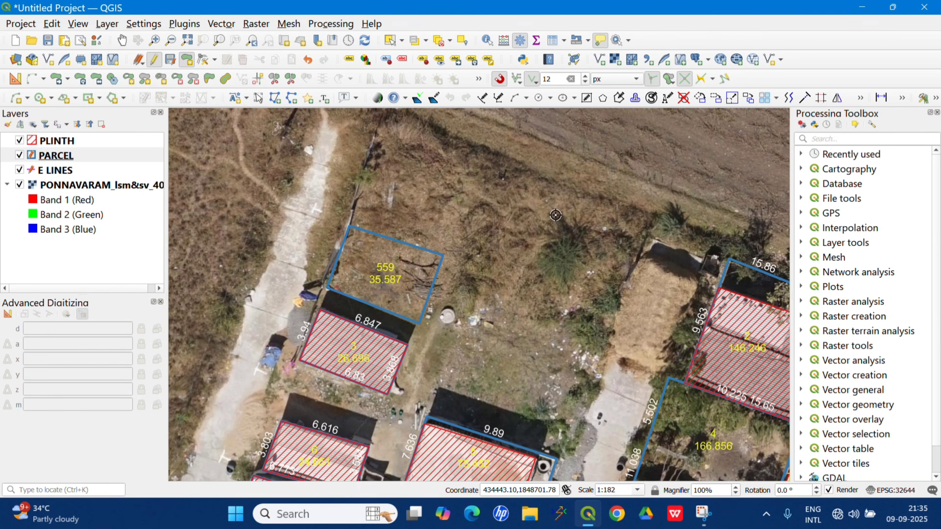
Examine the new parcel 559, its labels and its position relative to the surrounding village parcels.
scroll(385, 291, "up", 1)
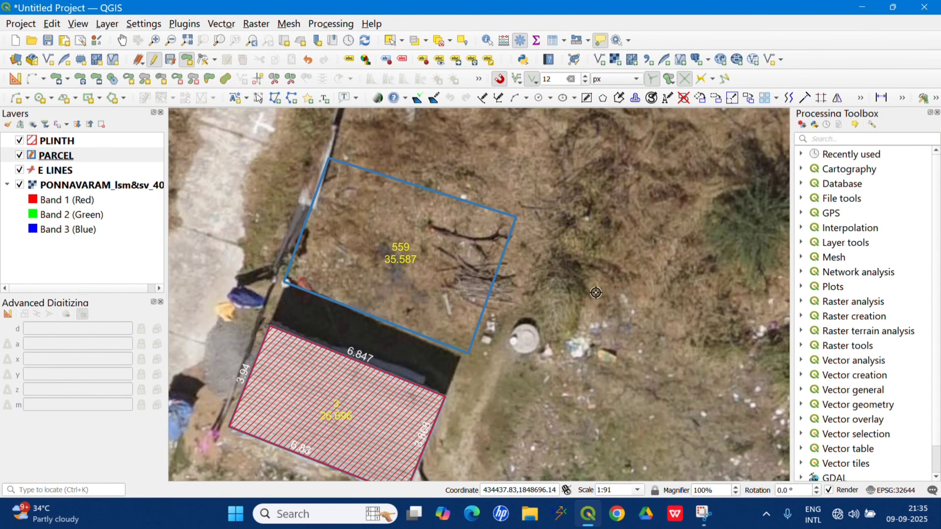
scroll(503, 329, "down", 6)
scroll(503, 329, "up", 1)
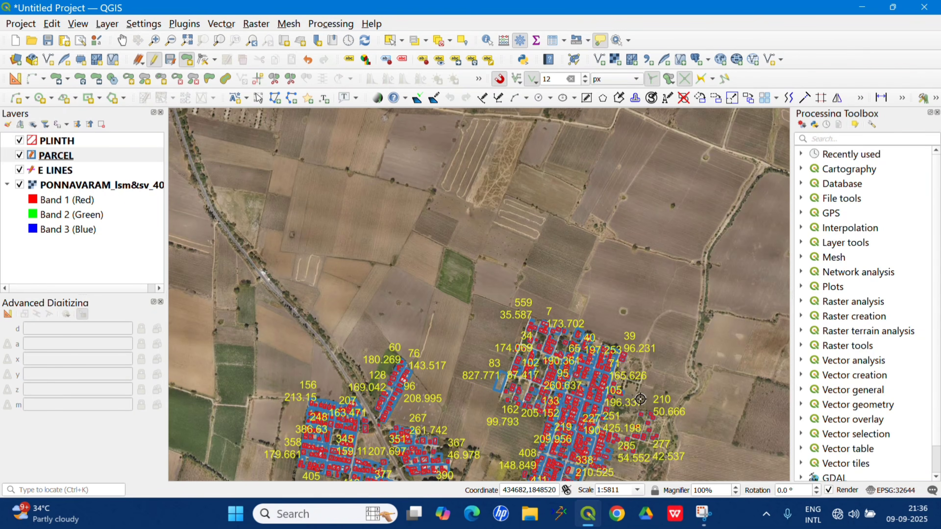
scroll(487, 329, "up", 1)
scroll(488, 328, "up", 4)
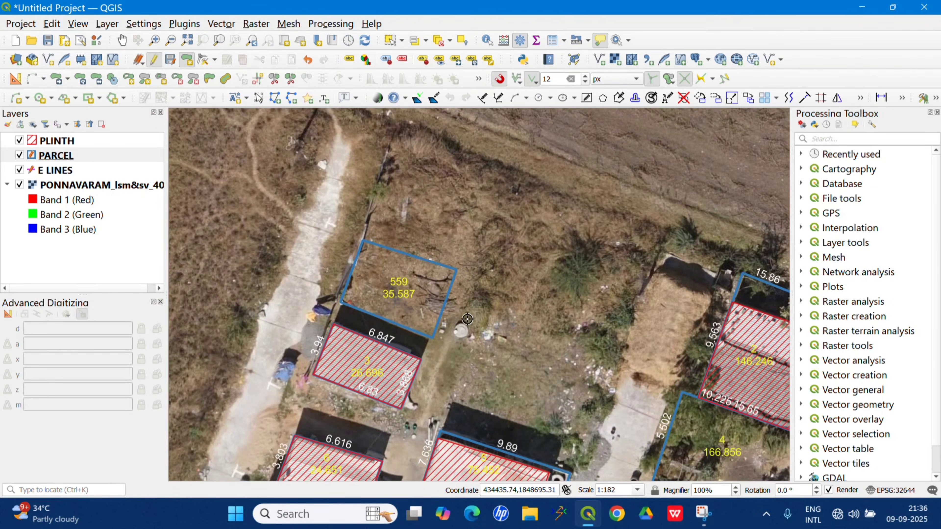
scroll(471, 168, "down", 6)
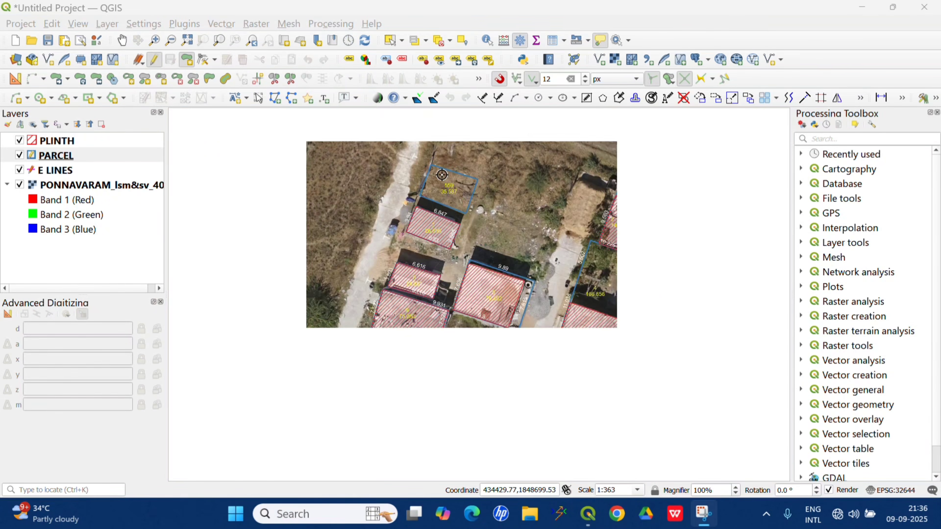
Split parcel 83 in the PARCEL layer into a northern and a southern part with a line across its middle.
scroll(384, 296, "up", 1)
scroll(384, 295, "up", 3)
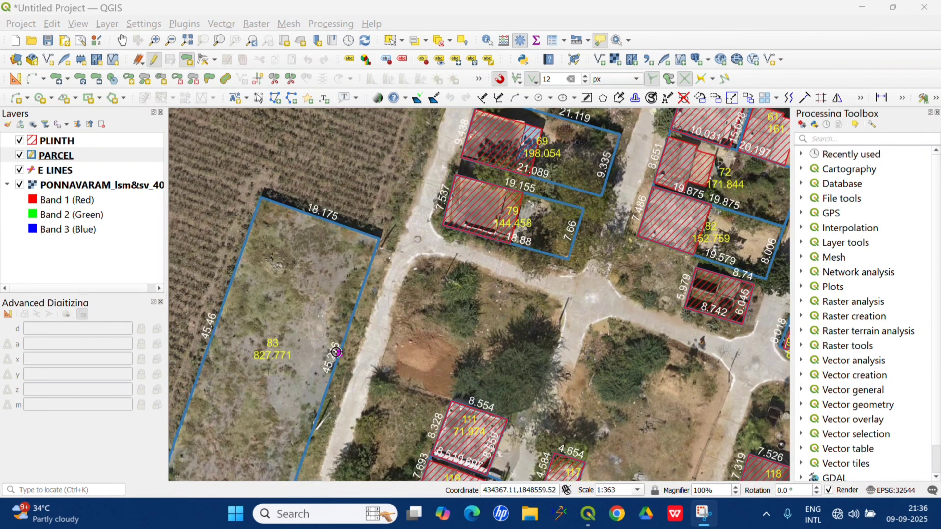
left_click_drag(301, 335, 322, 279)
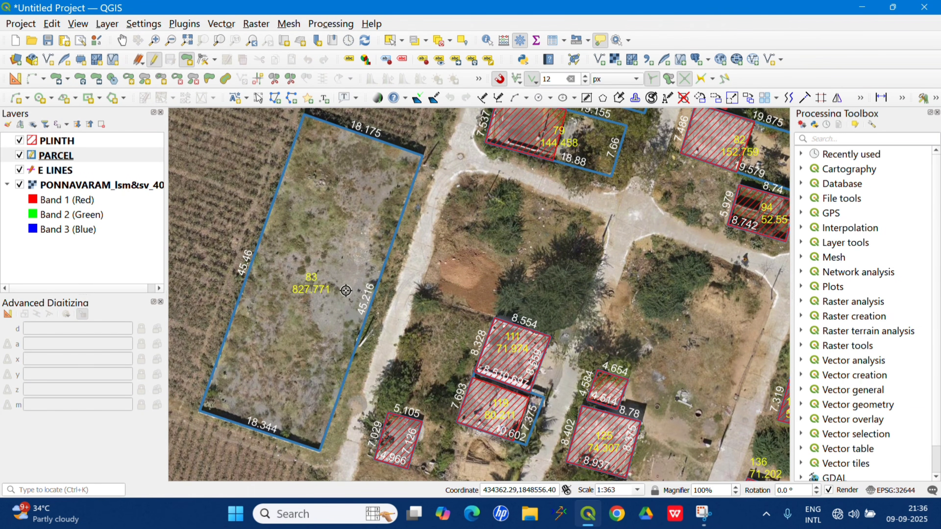
scroll(305, 341, "down", 3)
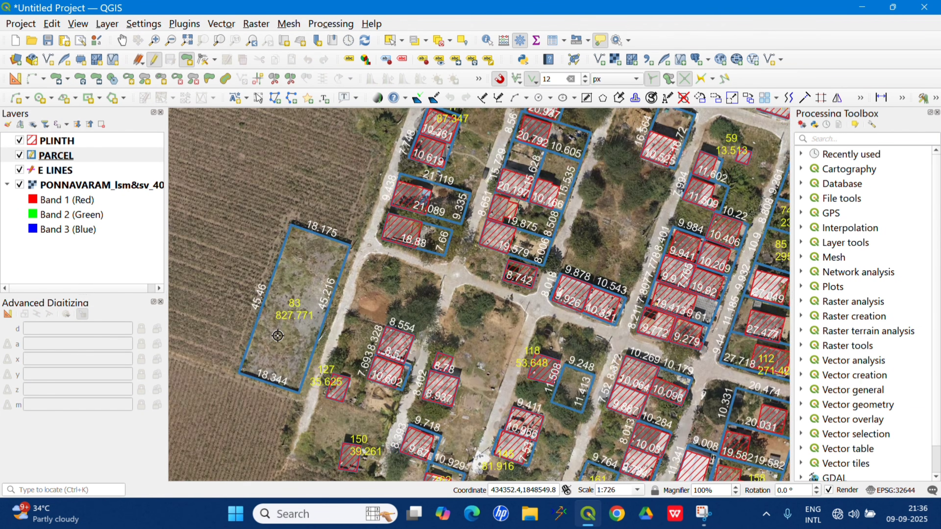
scroll(298, 356, "up", 3)
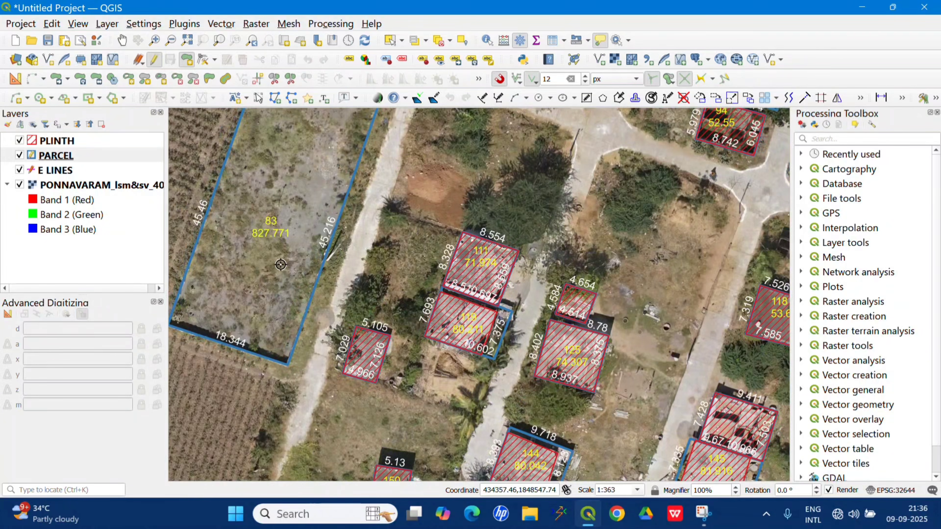
left_click_drag(276, 280, 305, 341)
scroll(300, 346, "down", 1)
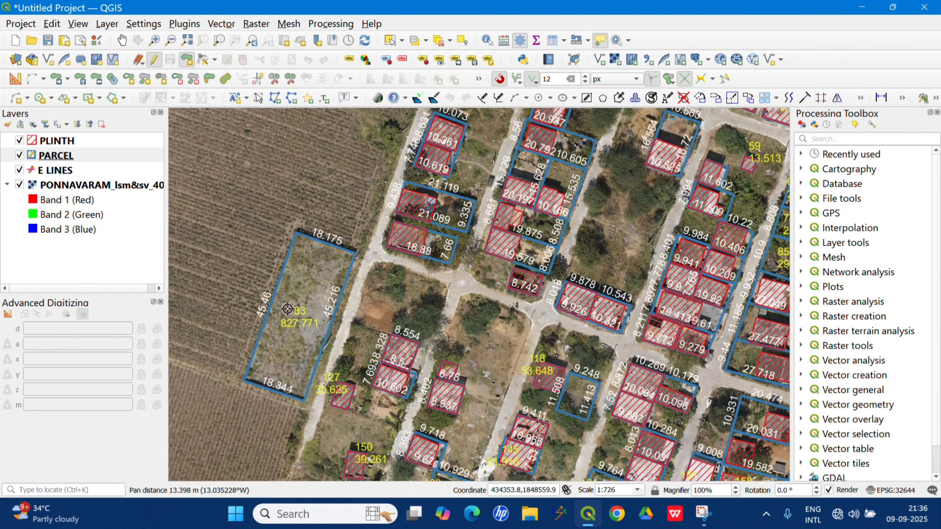
scroll(294, 337, "up", 1)
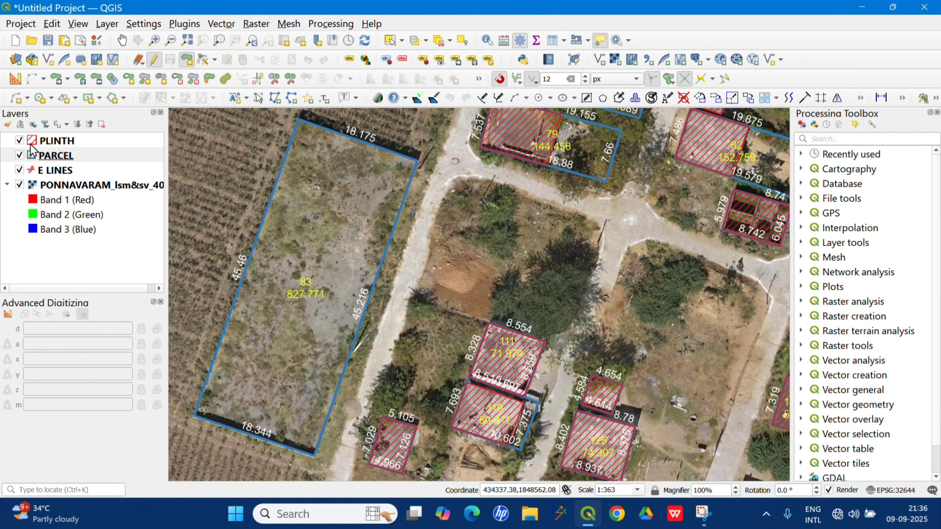
left_click(58, 157)
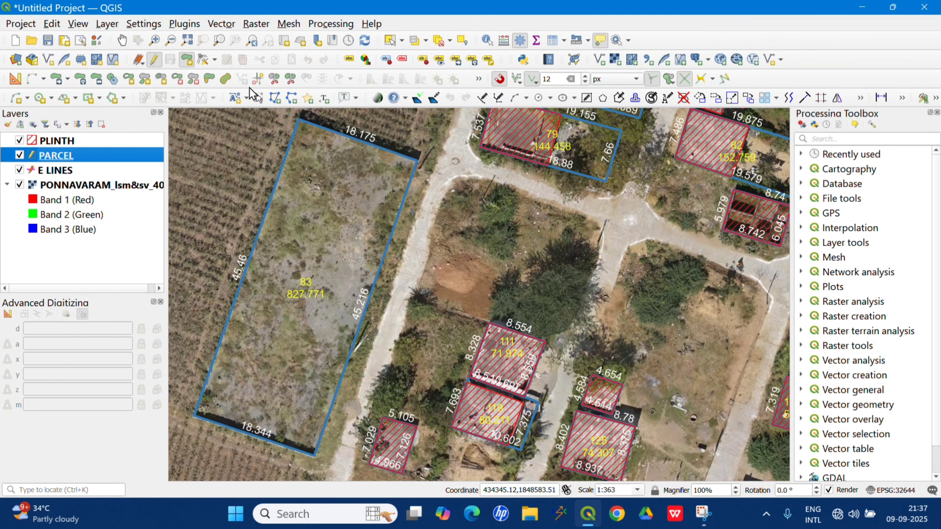
left_click(275, 78)
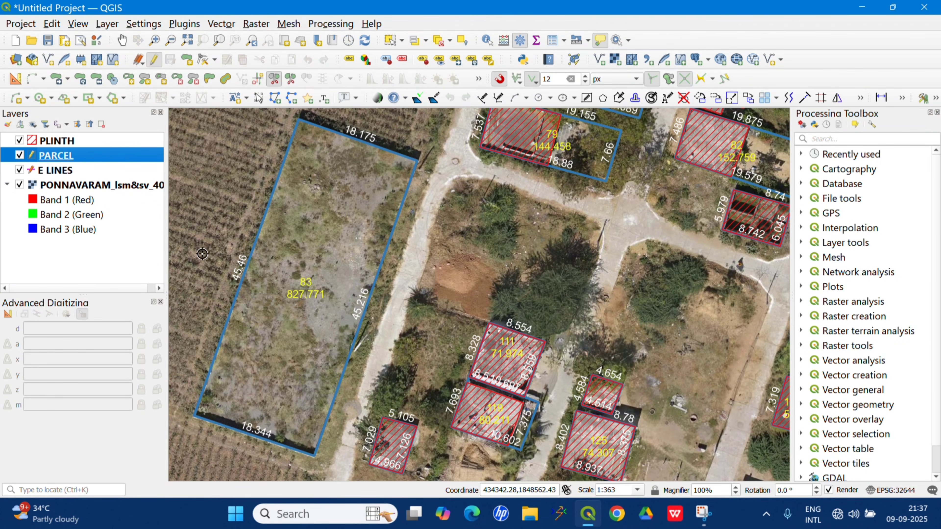
left_click(403, 314)
right_click(405, 313)
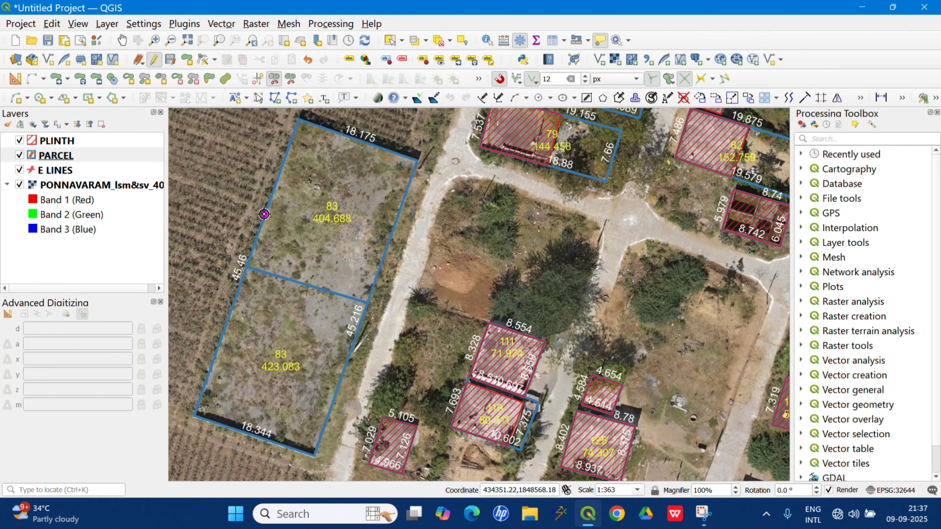
Move the dividing line's roadside end south along the boundary with the Vertex Tool, making both parts of parcel 83 about 414 sqm.
left_click(204, 60)
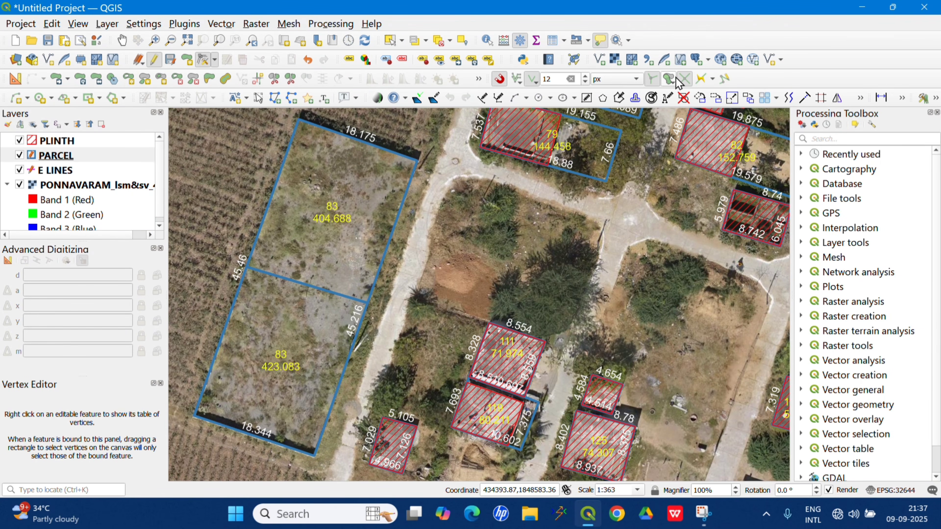
left_click(654, 84)
left_click(537, 79)
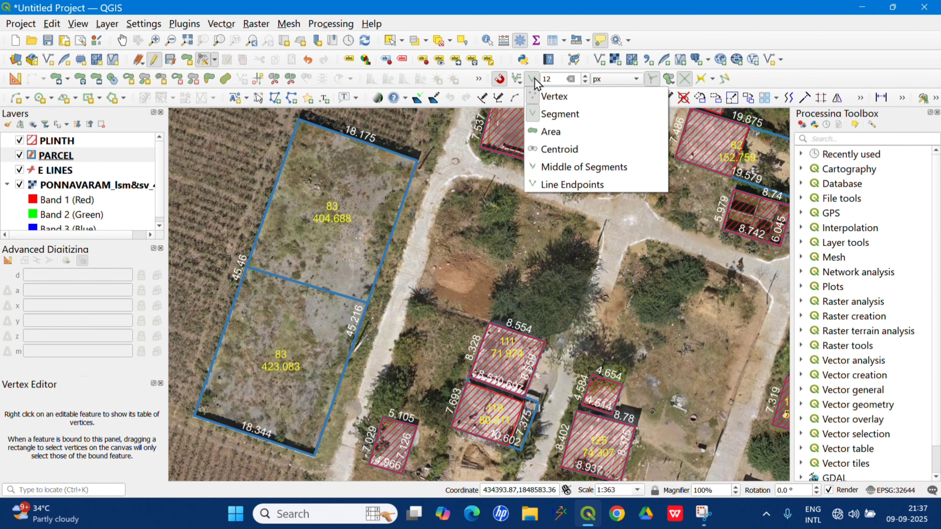
left_click(536, 84)
scroll(367, 306, "up", 3)
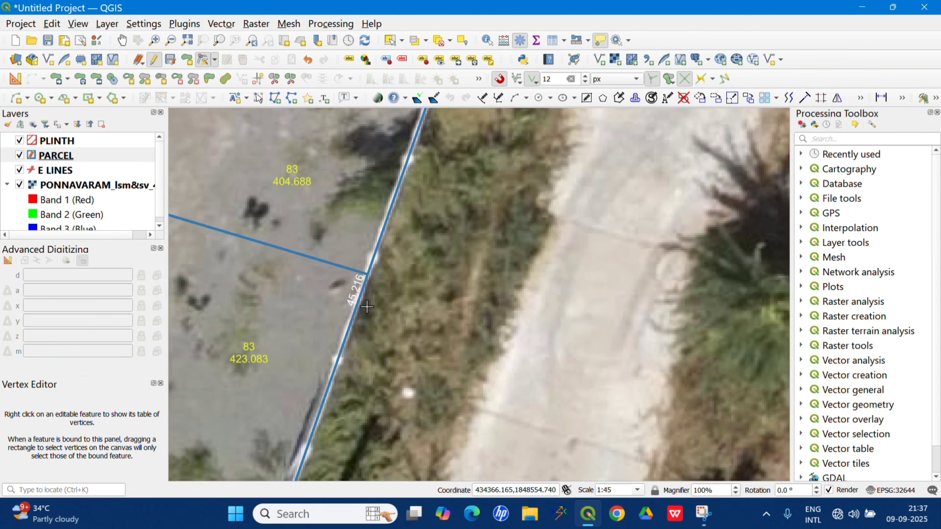
left_click(366, 274)
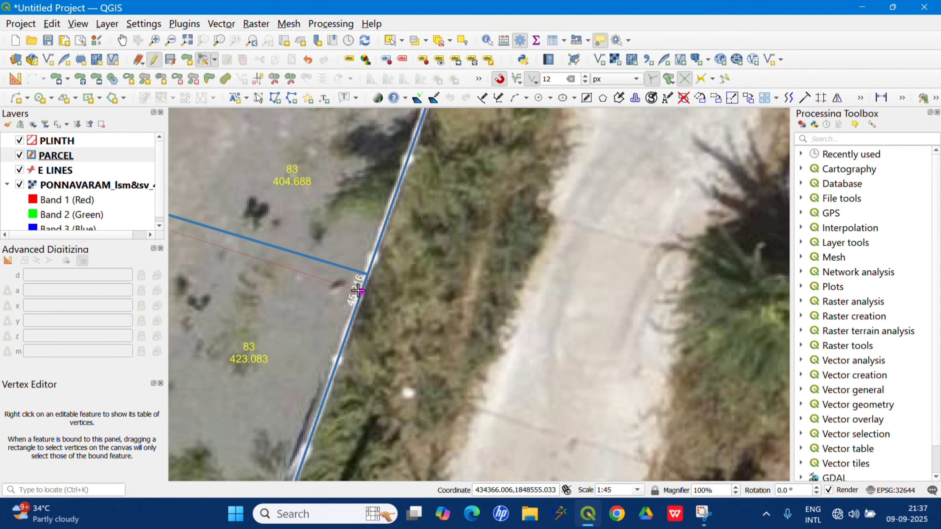
left_click(352, 306)
scroll(369, 286, "down", 3)
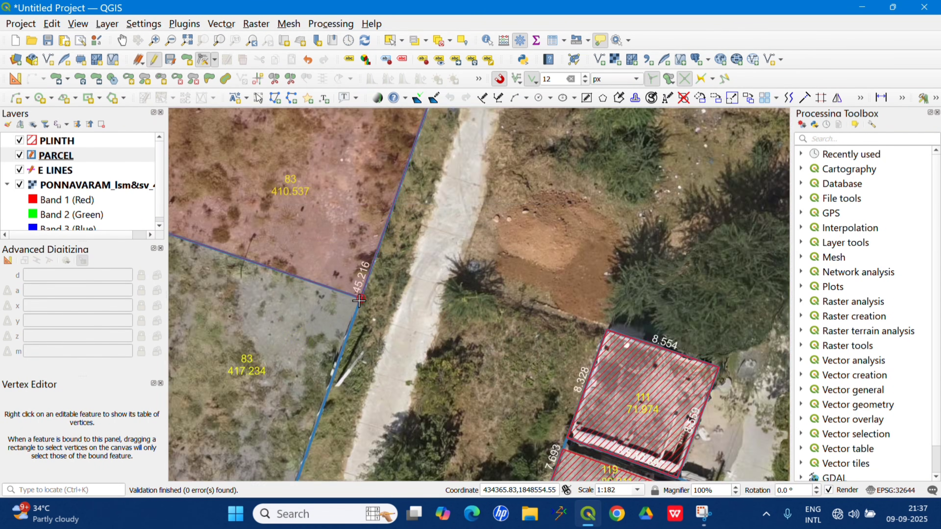
scroll(355, 298, "up", 2)
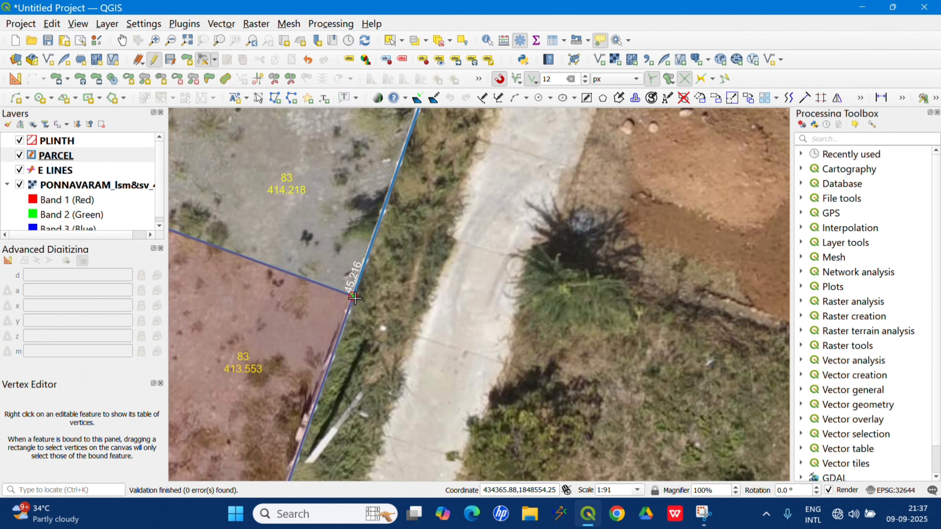
Fine-tune the dividing line's field-side end along parcel 83's western boundary until the northern part is 413.91 sqm and the southern part 413.86 sqm.
scroll(408, 315, "down", 2)
scroll(274, 287, "up", 4)
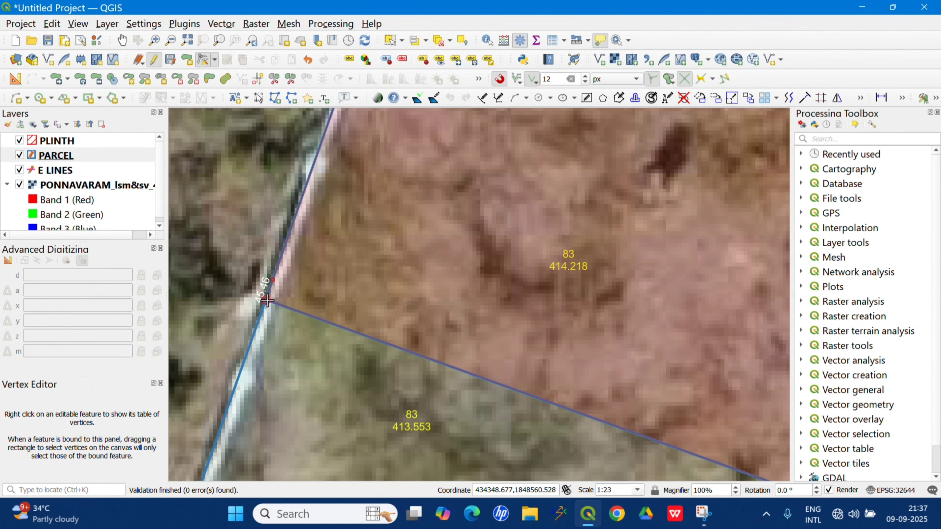
left_click(270, 286)
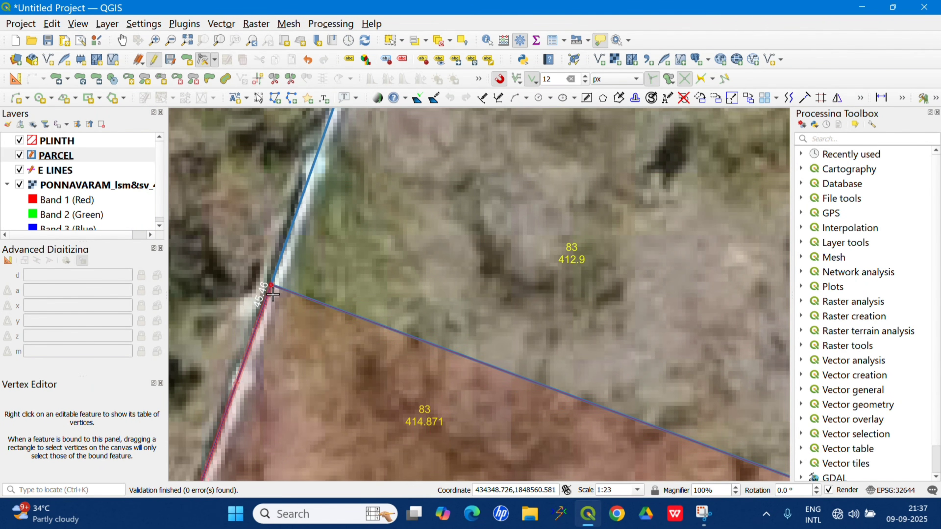
left_click(265, 302)
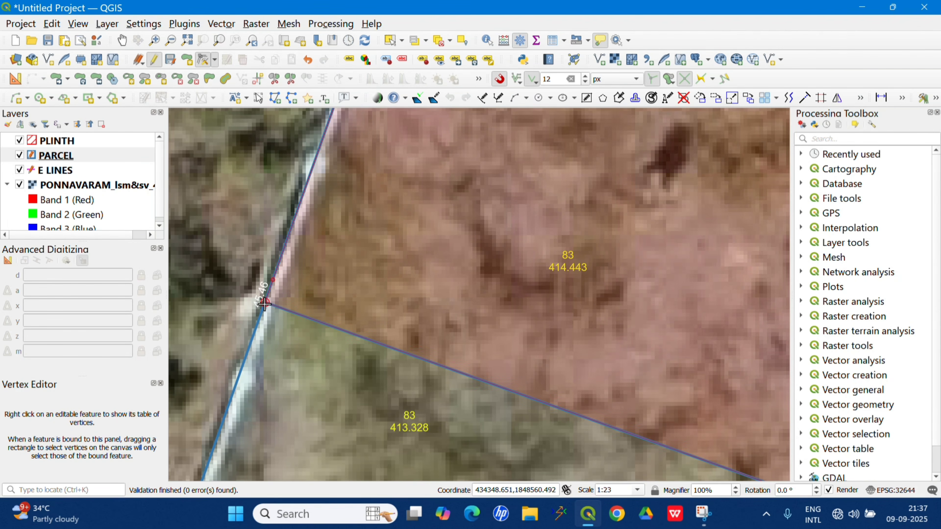
left_click(264, 303)
left_click(269, 293)
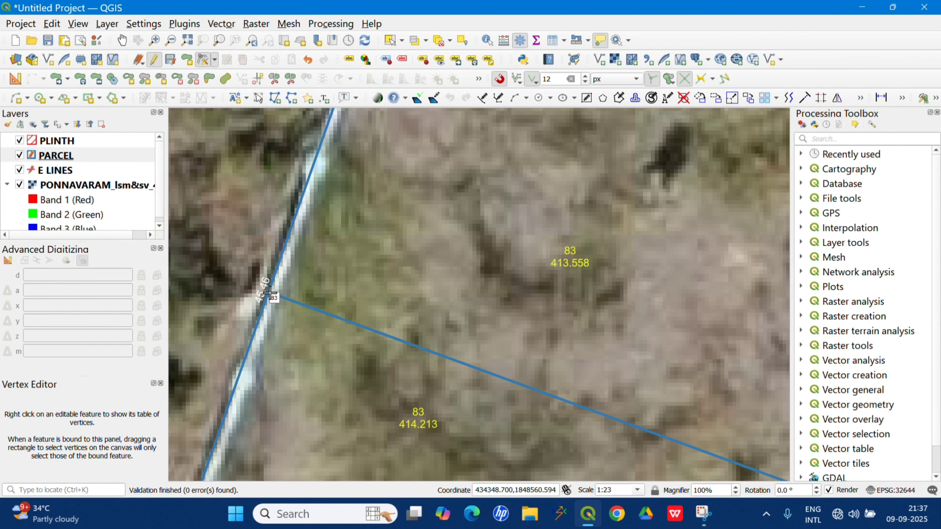
left_click(267, 295)
left_click(265, 299)
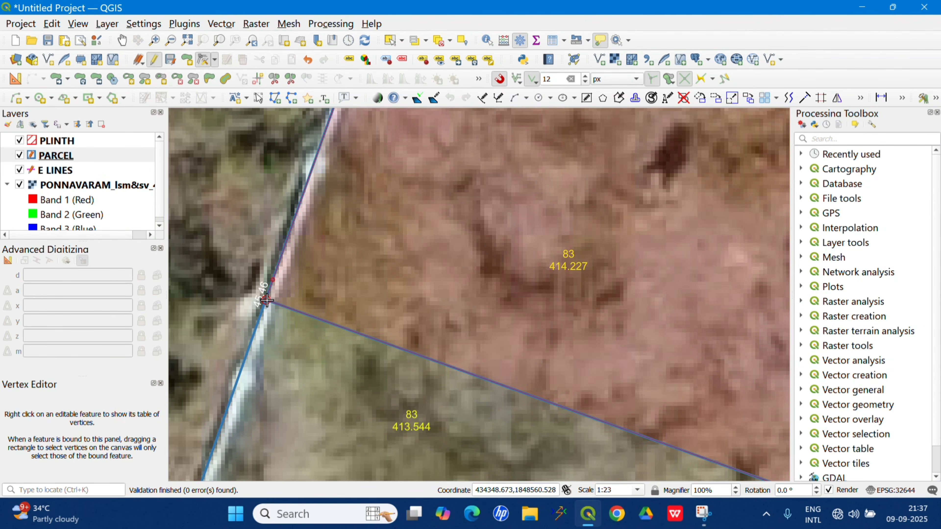
scroll(265, 300, "up", 2)
left_click(267, 295)
left_click(275, 284)
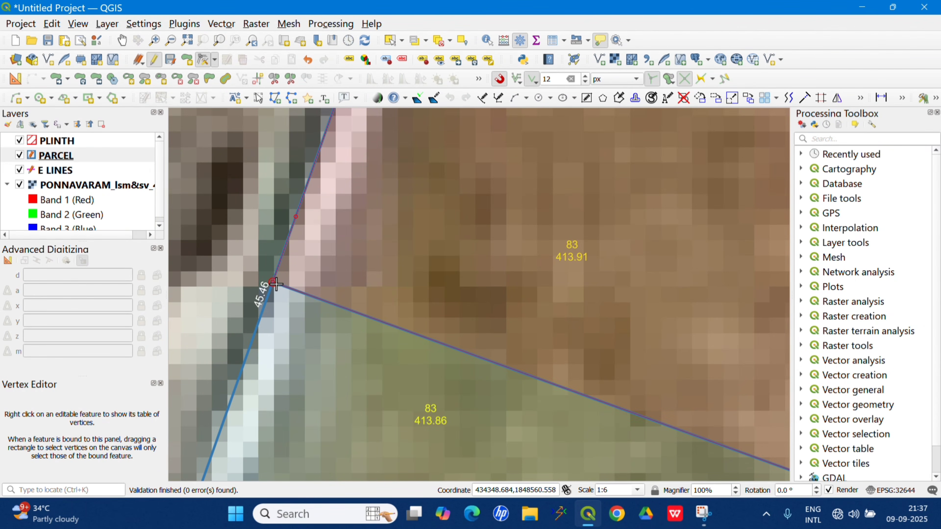
scroll(277, 283, "down", 6)
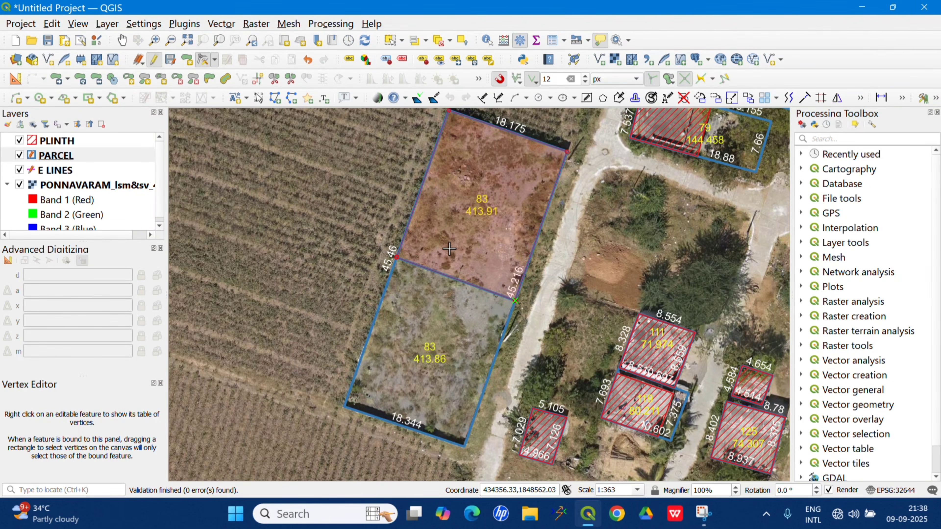
scroll(382, 310, "down", 1)
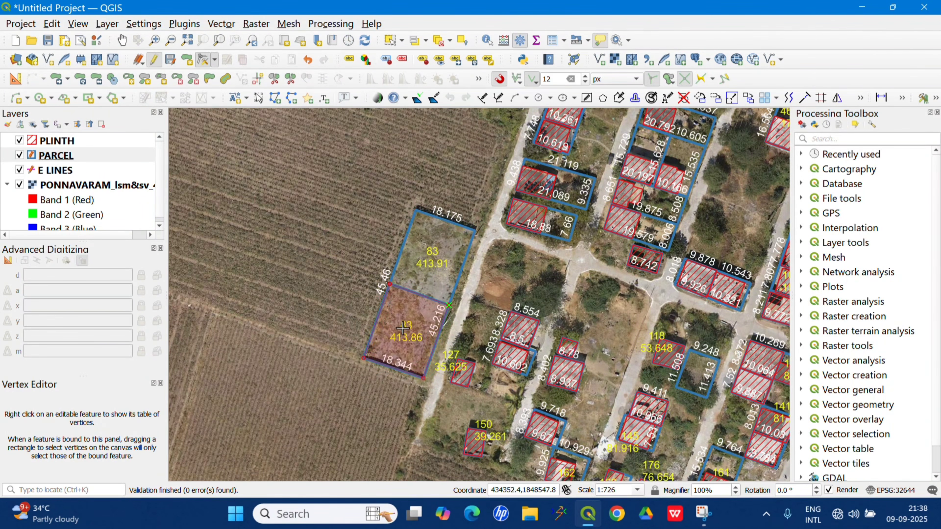
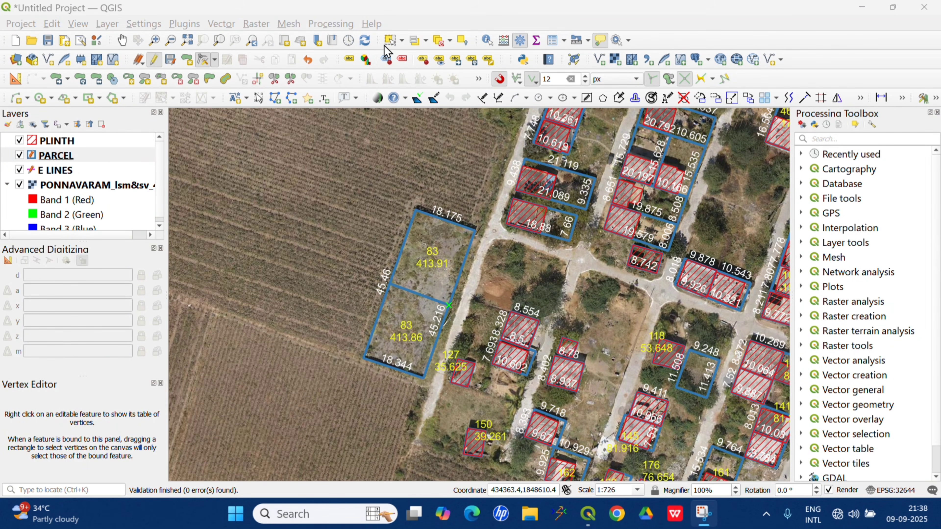
Fill in the owner's name, father's name, assessment, Aadhaar and PPM numbers for the northern part of parcel 83.
left_click(390, 40)
left_click(444, 241)
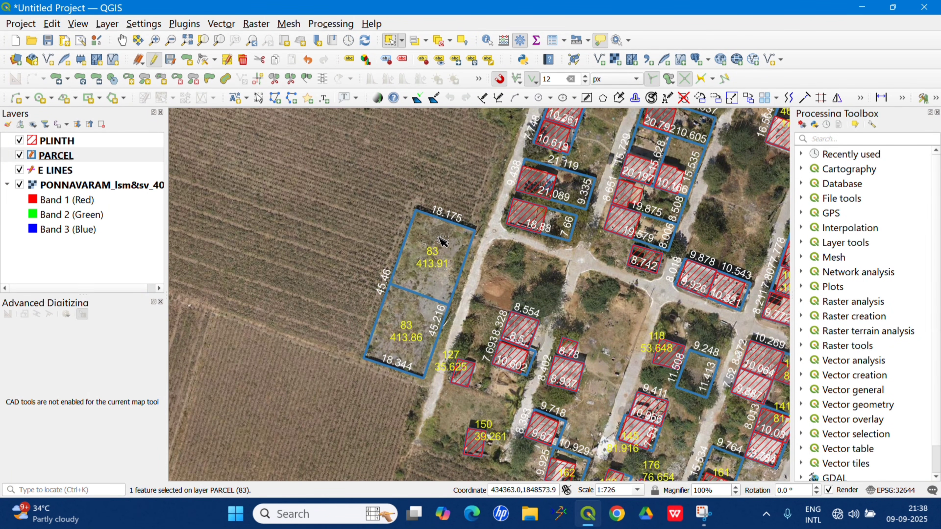
left_click(223, 62)
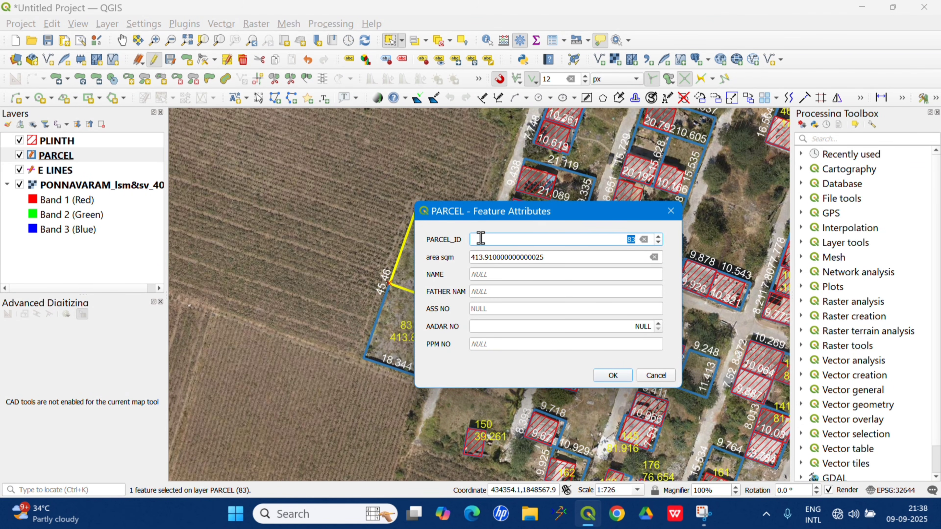
left_click(494, 277)
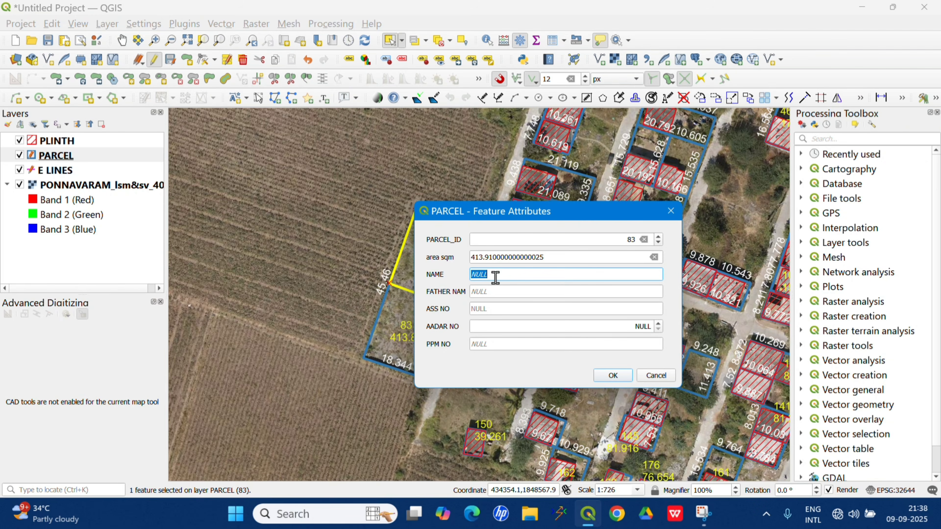
type("BRAHMAREDDY")
left_click(496, 292)
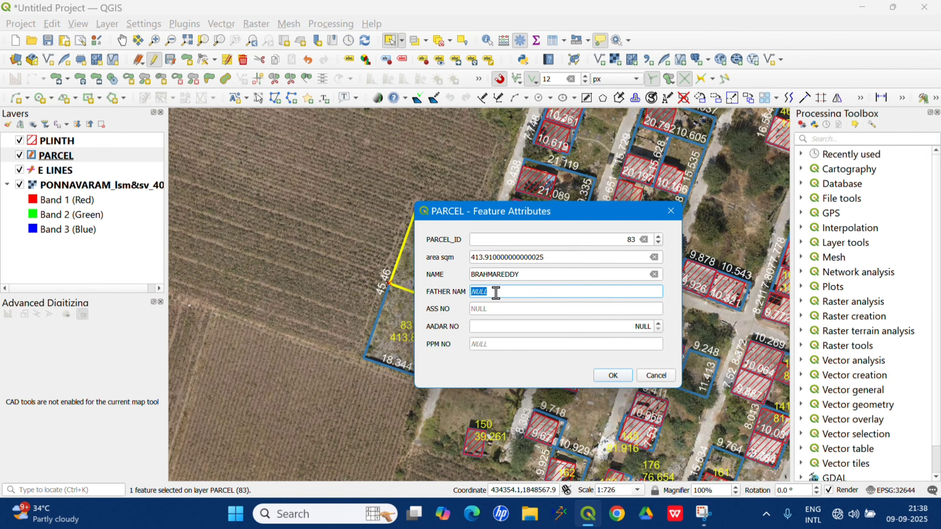
type("RAGAVALU")
left_click(612, 375)
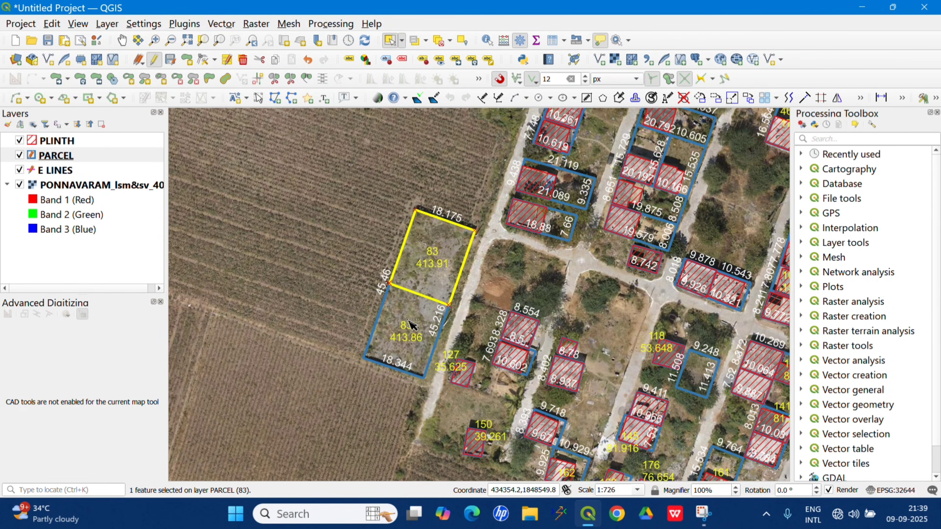
Enter the owner's name, father's name, assessment, Aadhaar and PPM numbers for the southern part of parcel 83, and clear the selection.
left_click(226, 59)
left_click(489, 274)
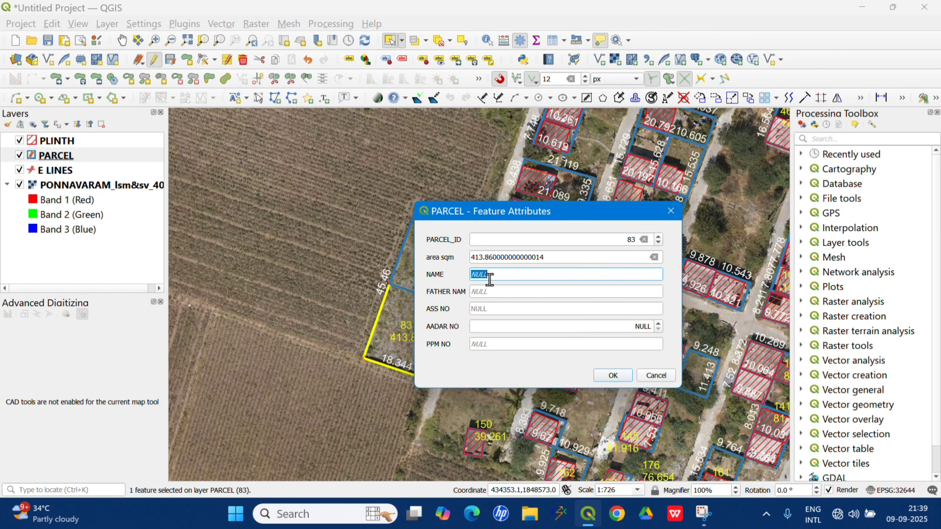
type("RAGHAVAND")
key("Return")
left_click(305, 269)
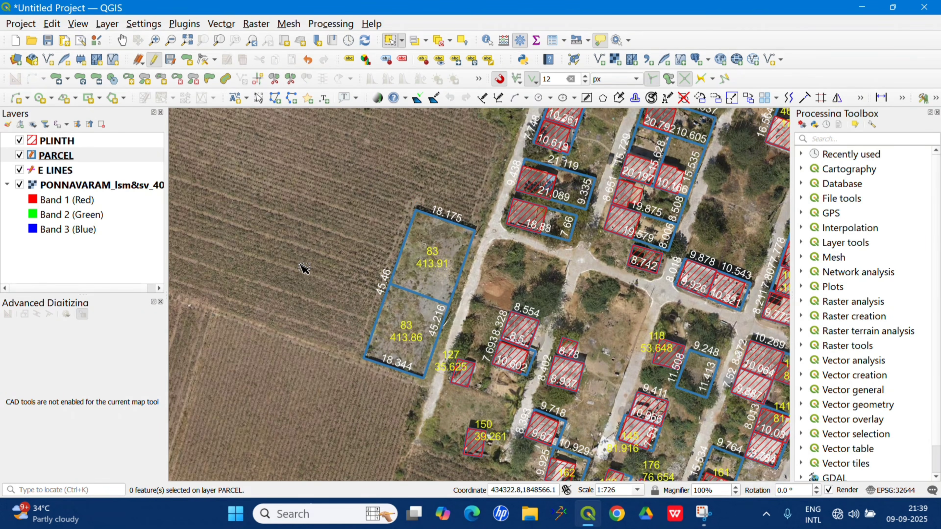
Merge the northern and southern parts of parcel 83 into one feature, keeping the attributes of Feature 628.
scroll(426, 269, "up", 1)
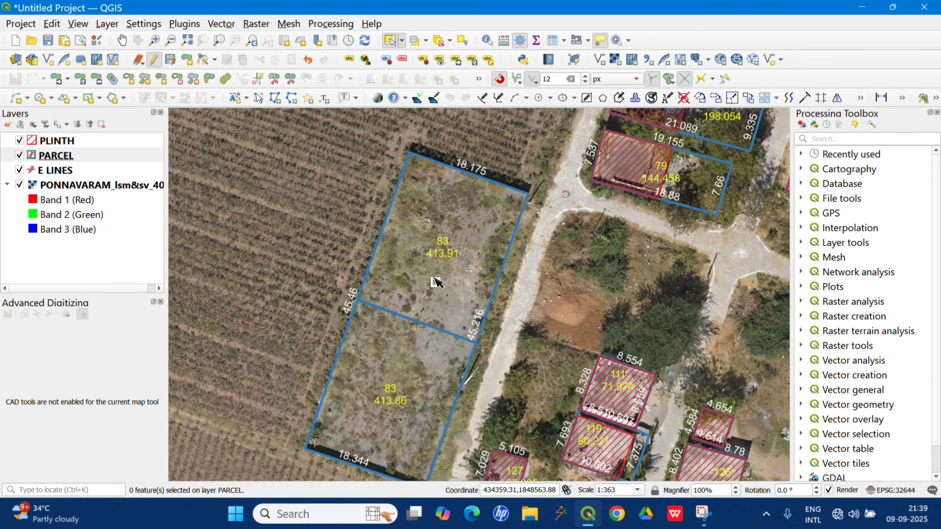
left_click(470, 272)
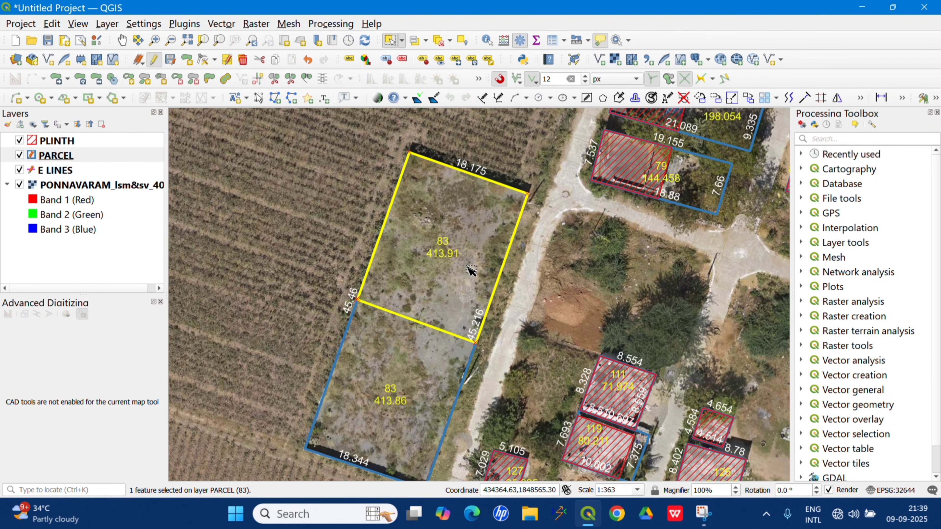
left_click(418, 368, "shift")
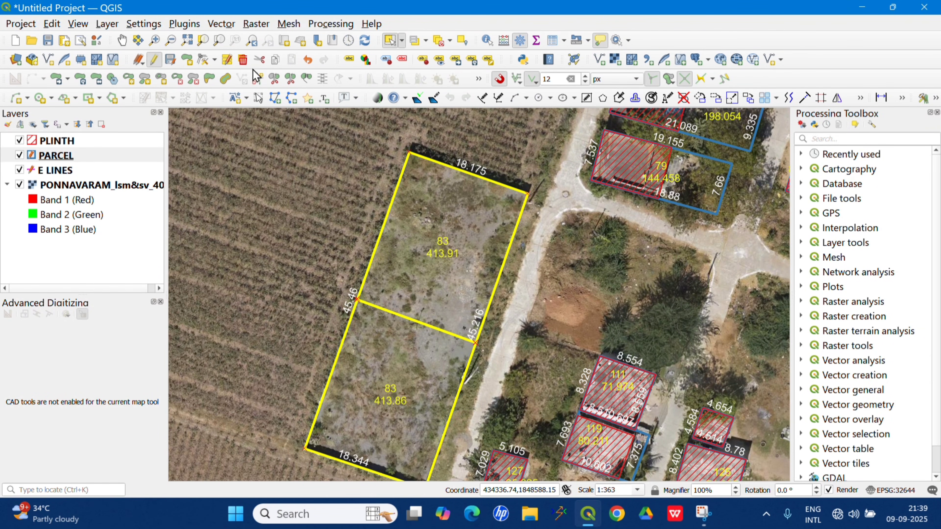
left_click(306, 78)
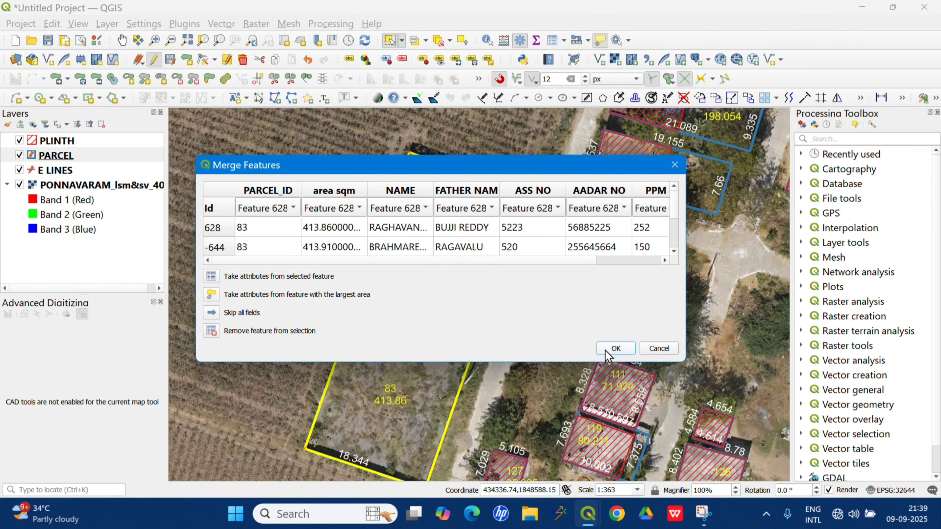
left_click(613, 350)
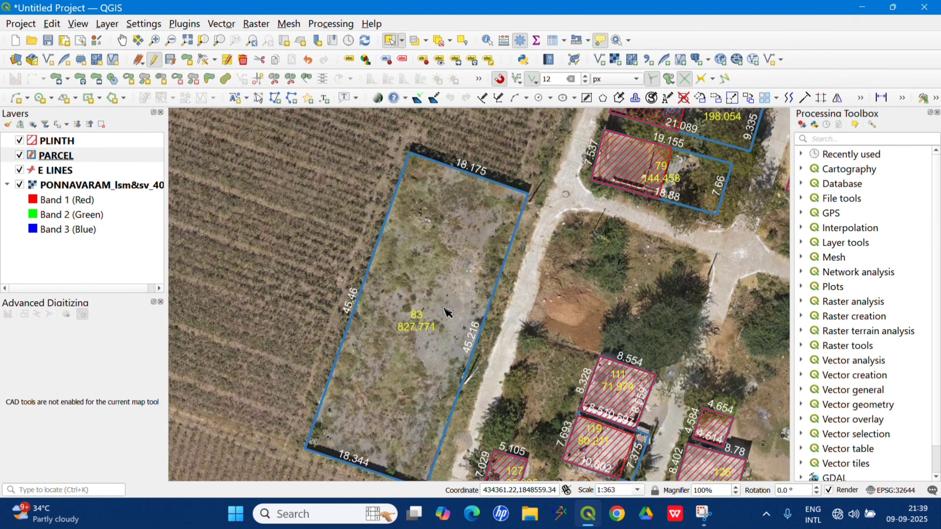
Review the attribute values of the merged parcel 83.
left_click(445, 316)
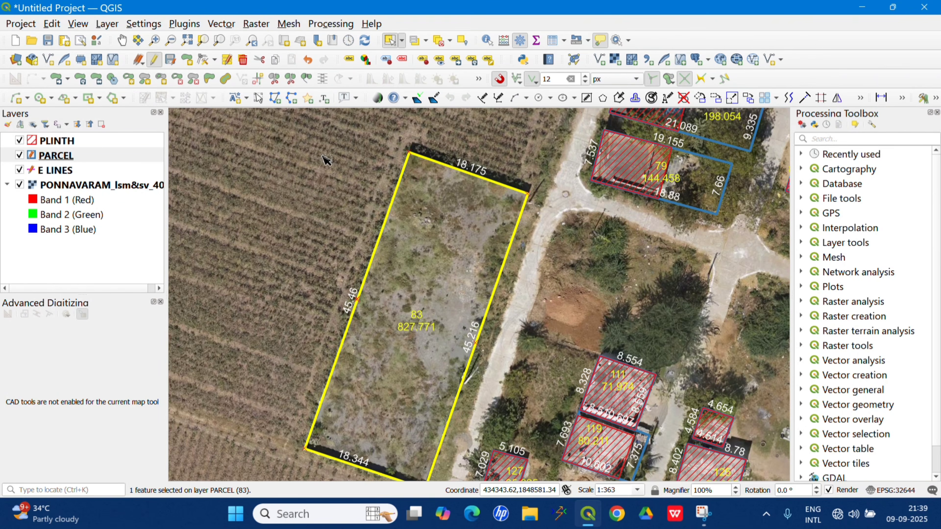
left_click(227, 60)
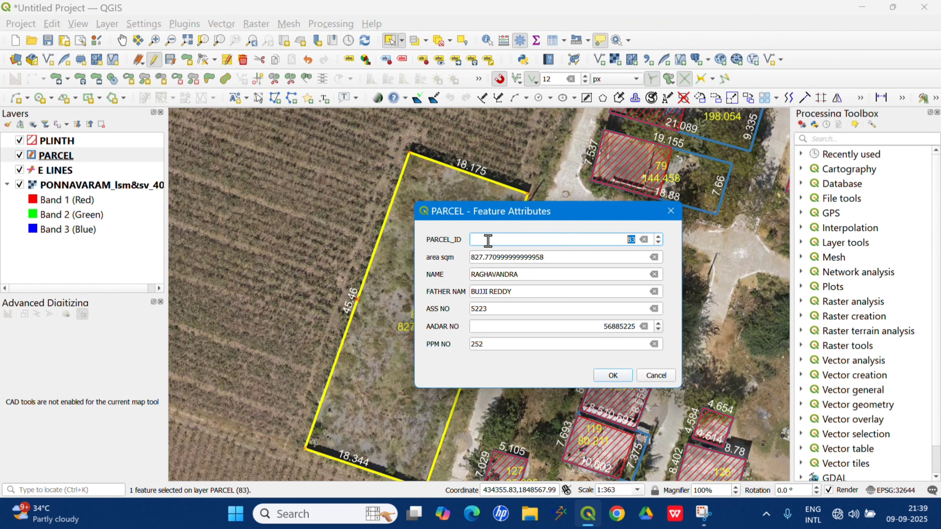
left_click(613, 375)
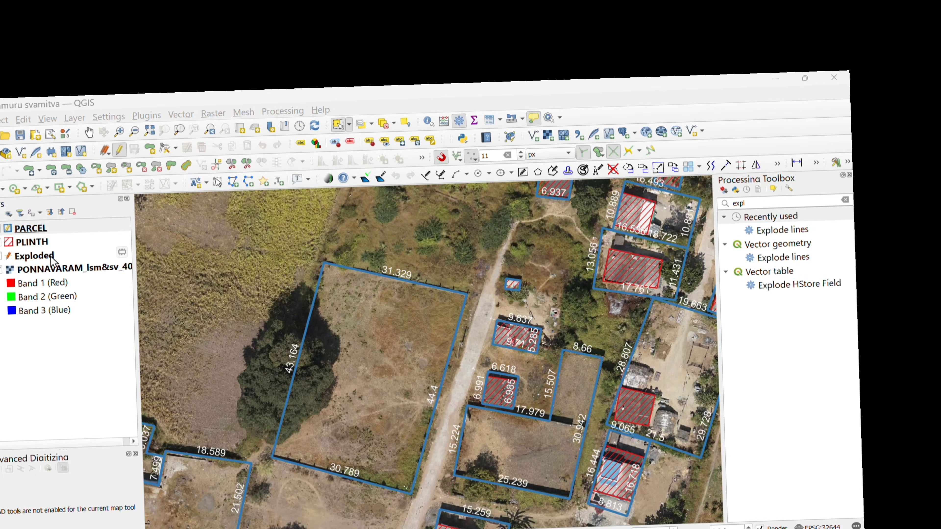
Turn on single labels for the PARCEL layer using the PARCEL_ID field, with a text size of 12 points.
left_click(44, 228)
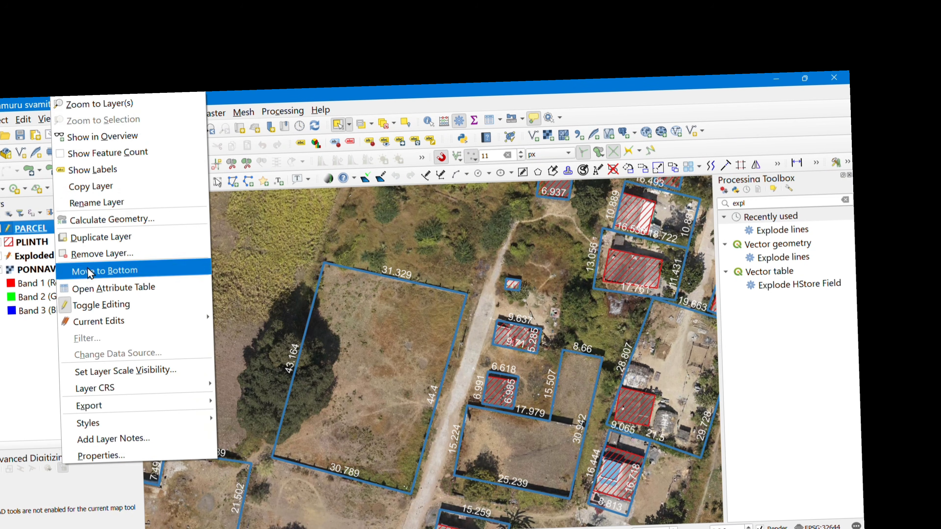
right_click(56, 232)
left_click(100, 456)
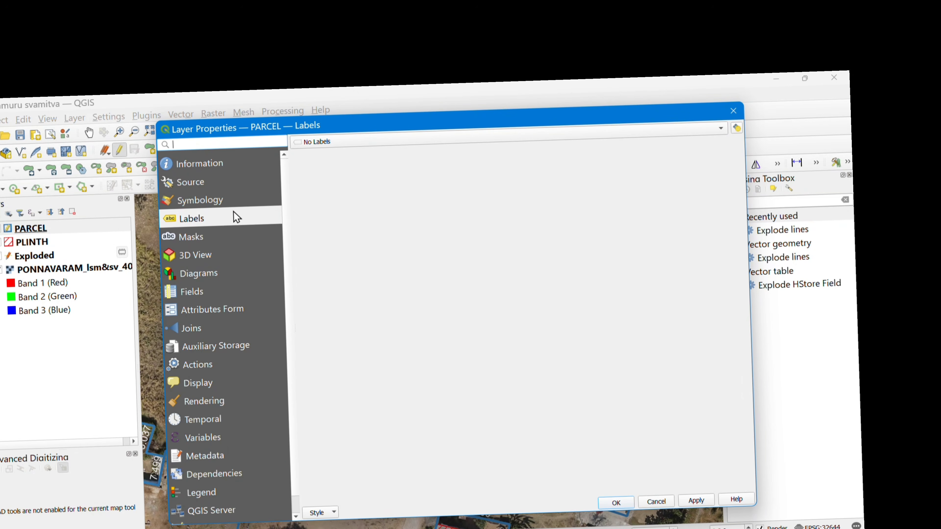
left_click(338, 142)
left_click(338, 152)
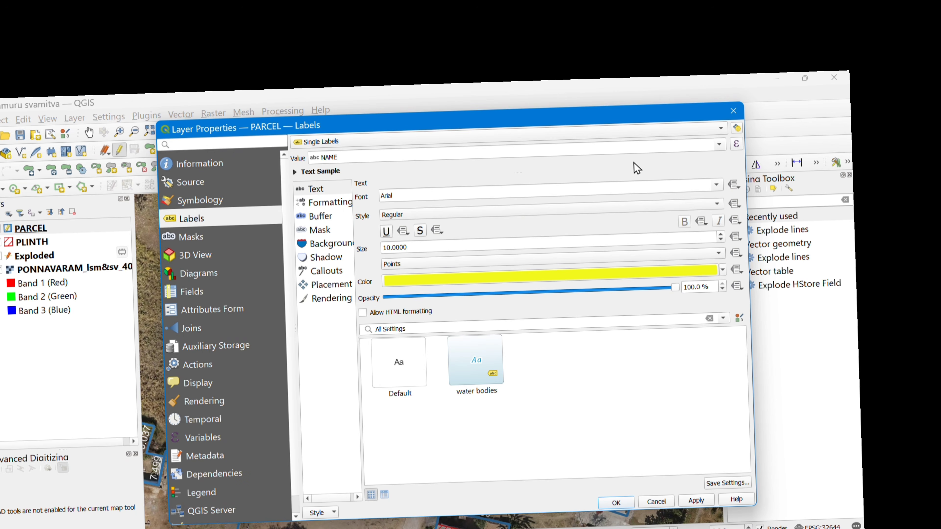
left_click(719, 146)
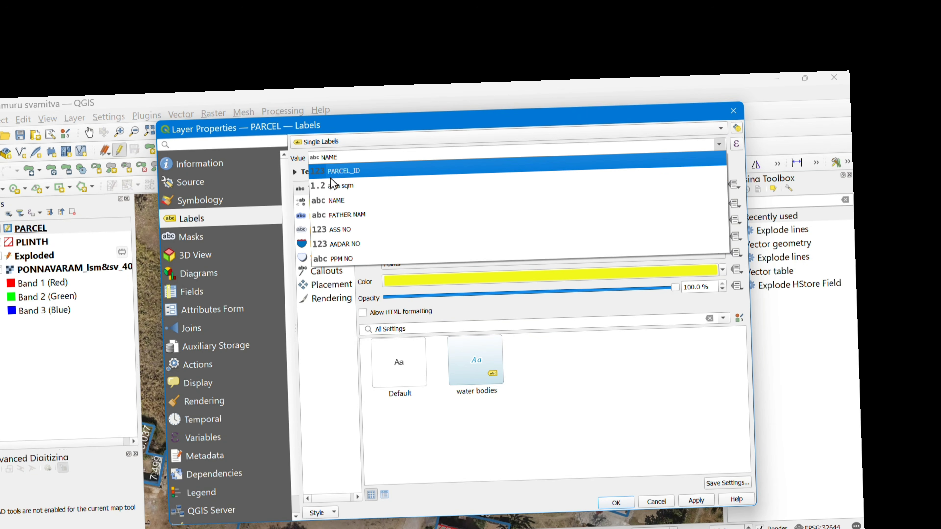
left_click(339, 175)
left_click_drag(420, 246, 355, 241)
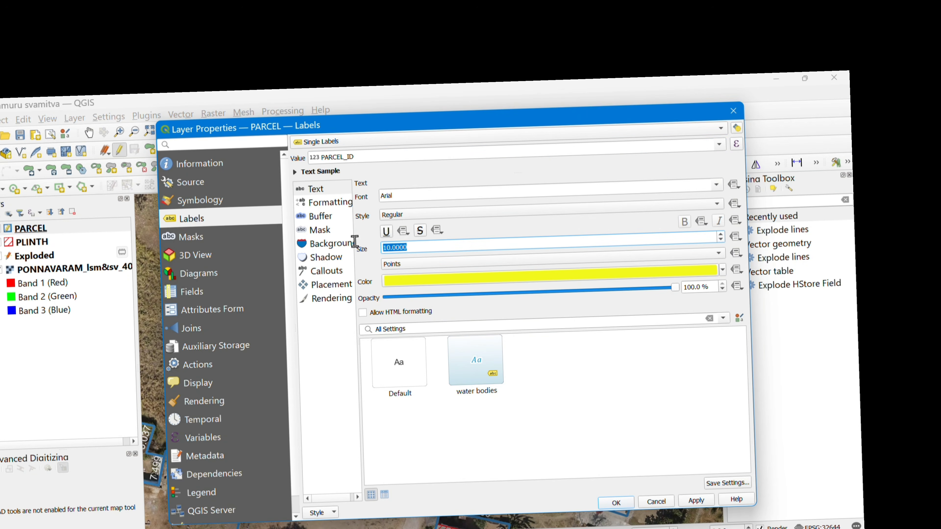
type("12")
left_click(691, 504)
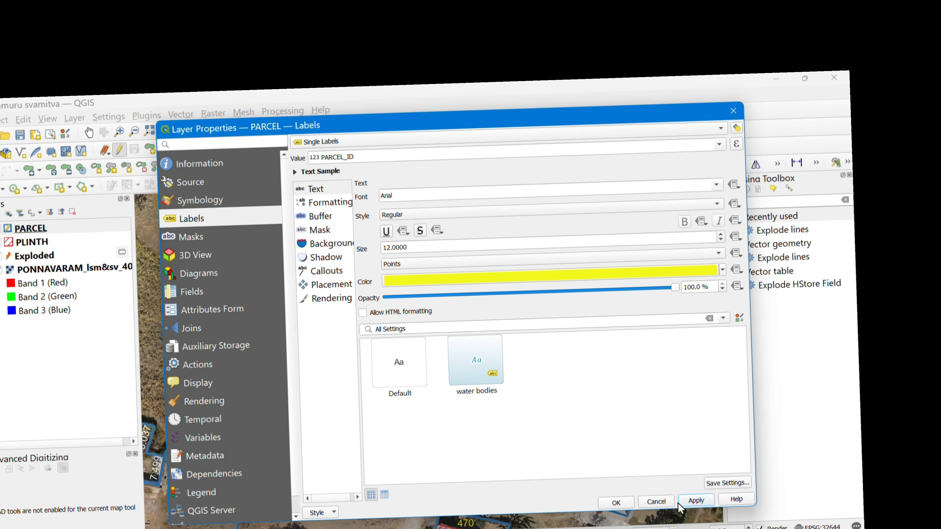
left_click(616, 503)
Extend the PARCEL layer's label expression to show NAME on a new line: "PARCEL_ID" || '\n' || "NAME".
scroll(356, 386, "up", 2)
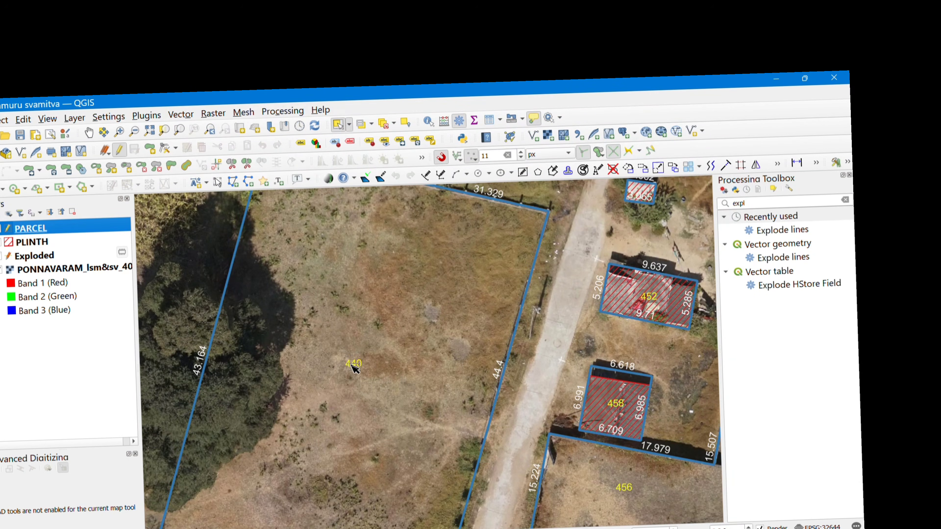
scroll(349, 367, "down", 2)
scroll(350, 374, "up", 2)
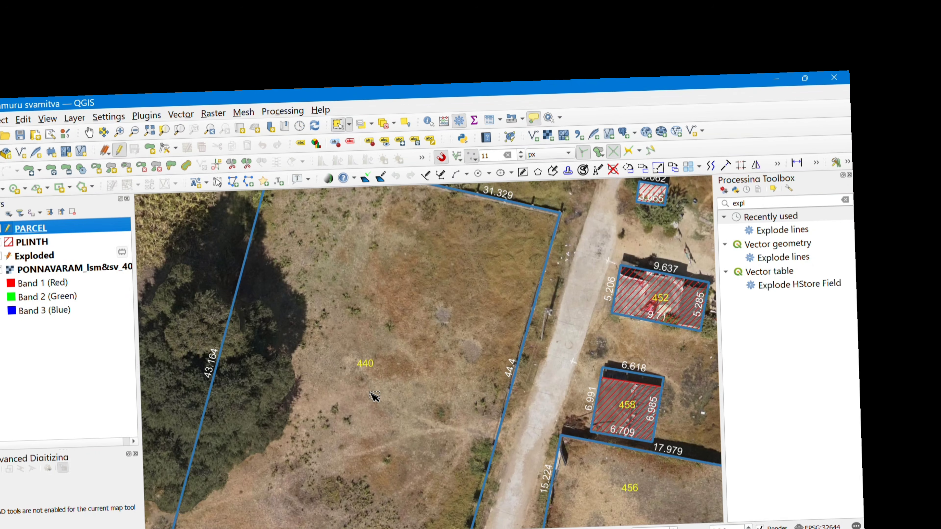
right_click(74, 231)
left_click(130, 452)
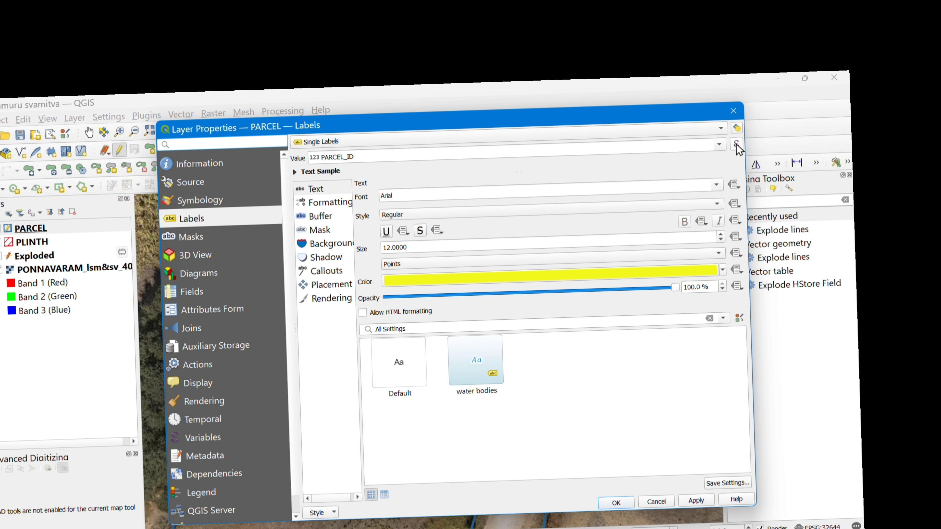
left_click(736, 144)
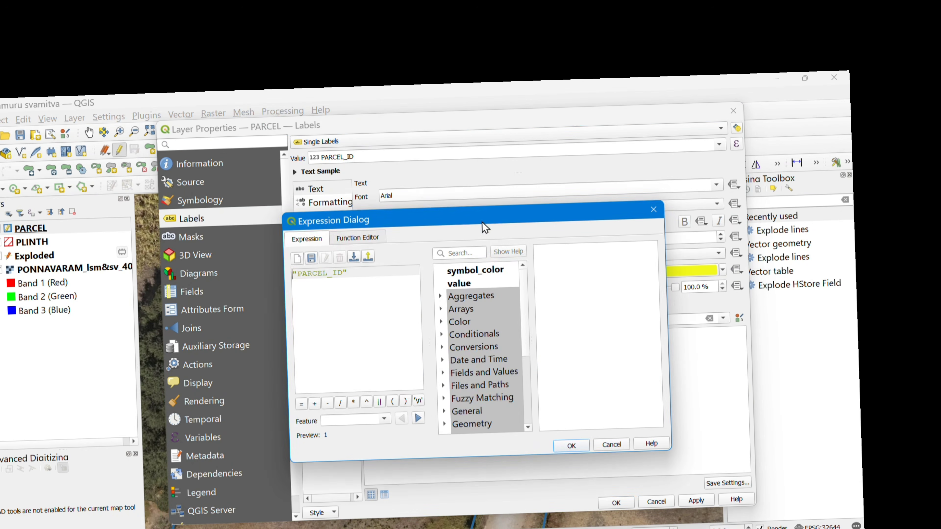
left_click(380, 402)
left_click(418, 401)
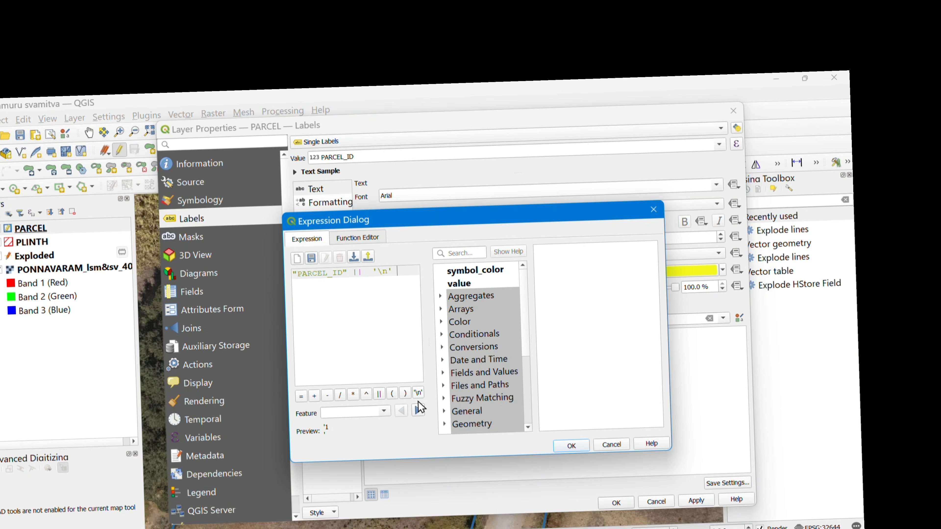
left_click(379, 395)
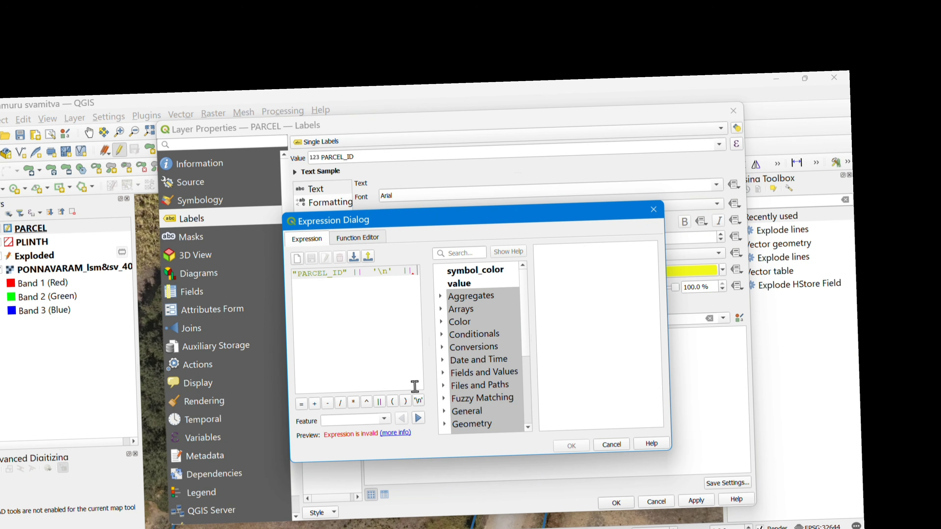
double_click(489, 380)
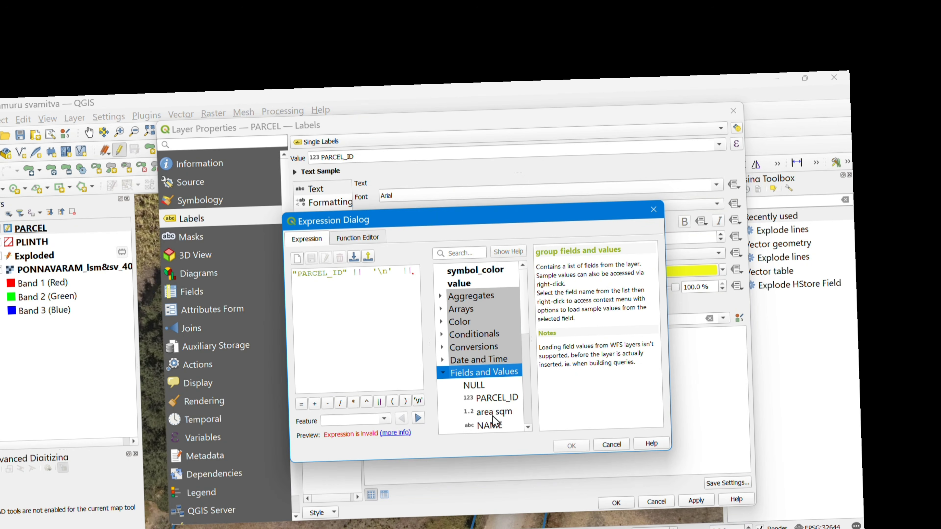
double_click(490, 426)
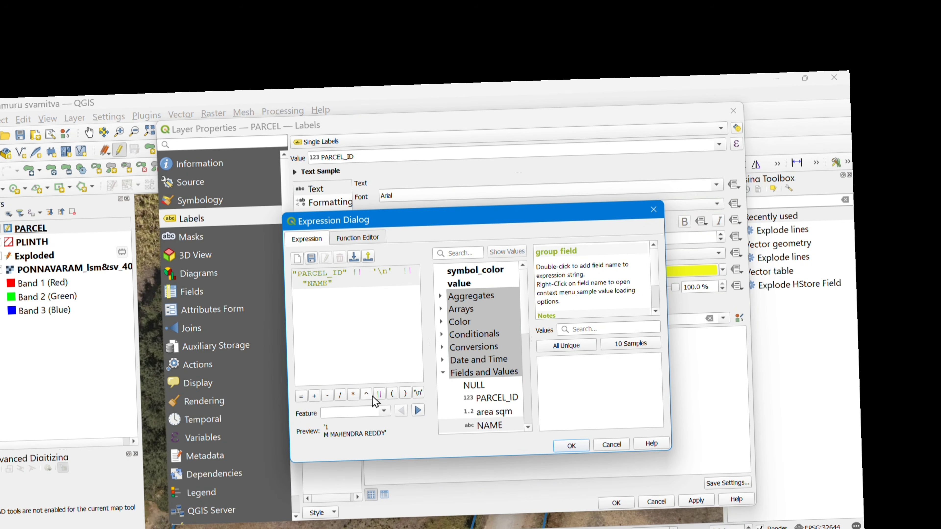
Append || '\n' || "area sqm" to the label expression and apply it to the PARCEL layer.
left_click(379, 393)
left_click(418, 392)
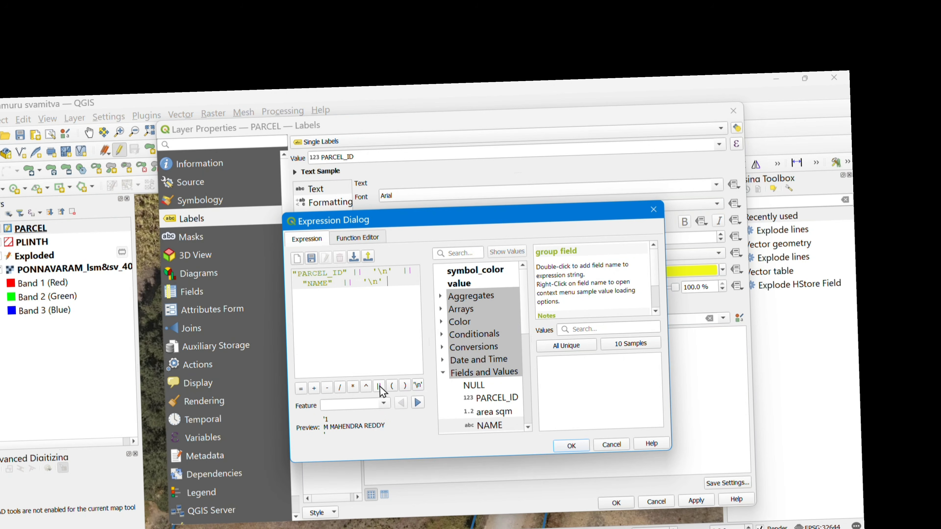
left_click(379, 387)
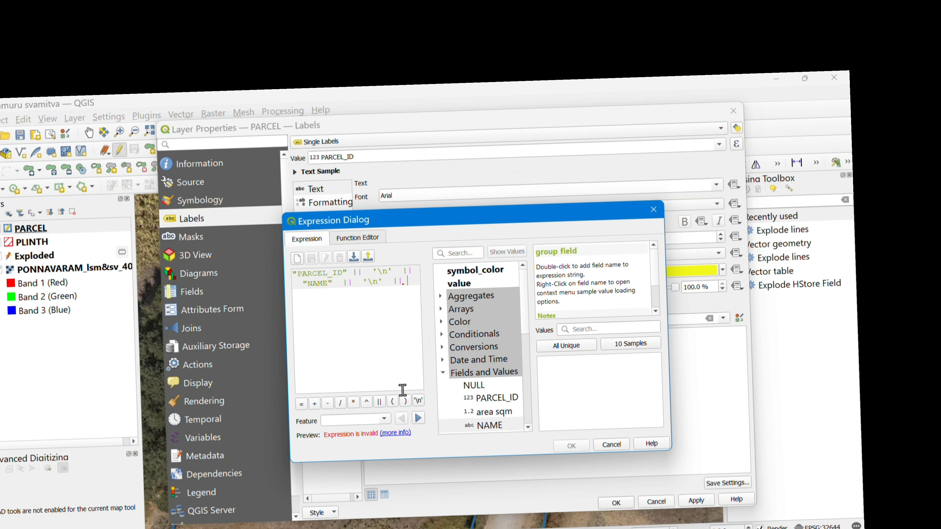
double_click(494, 412)
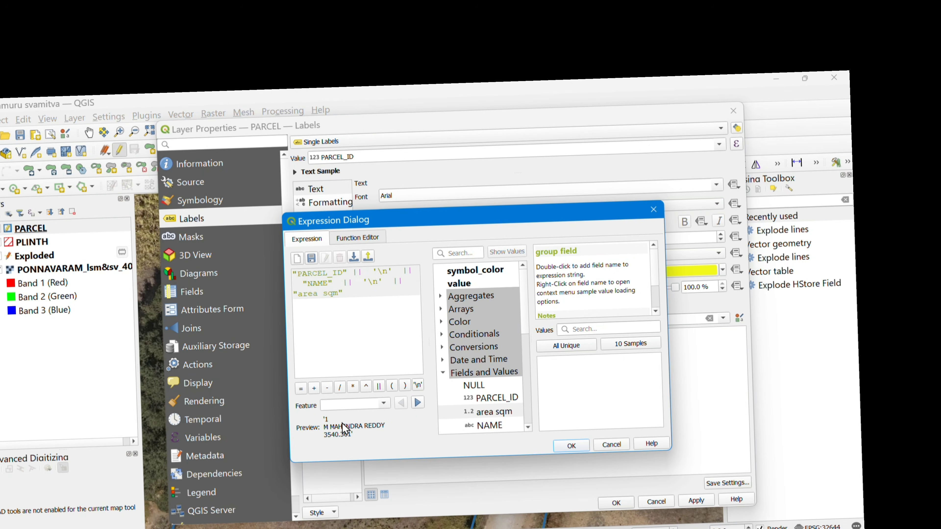
left_click(582, 445)
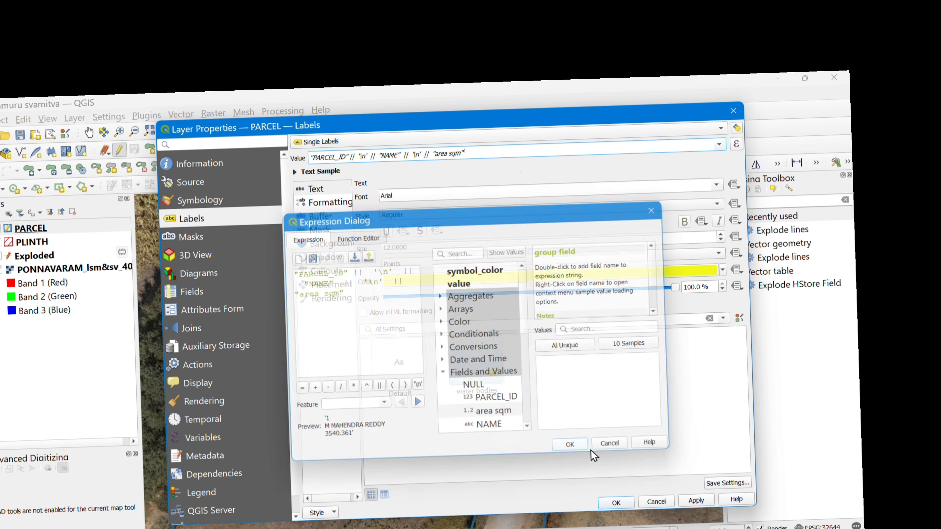
left_click(616, 503)
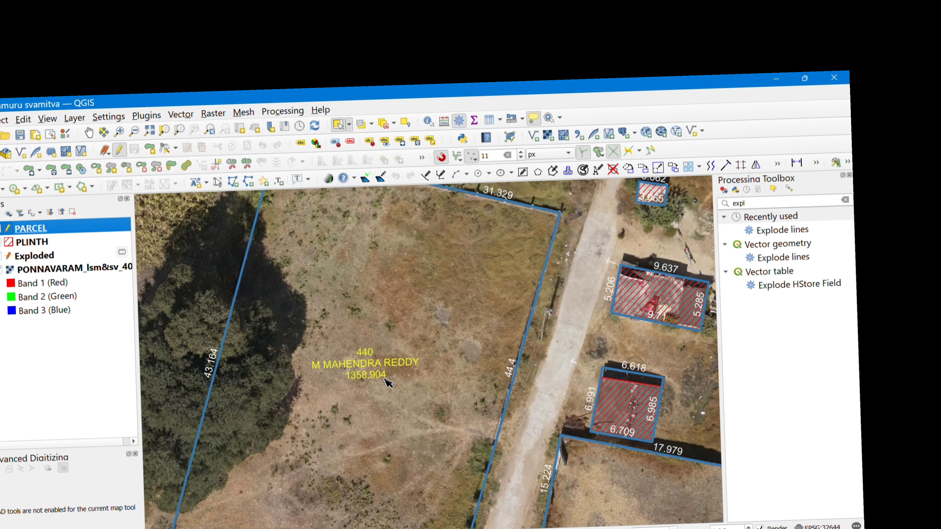
scroll(388, 389, "down", 1)
scroll(379, 389, "up", 1)
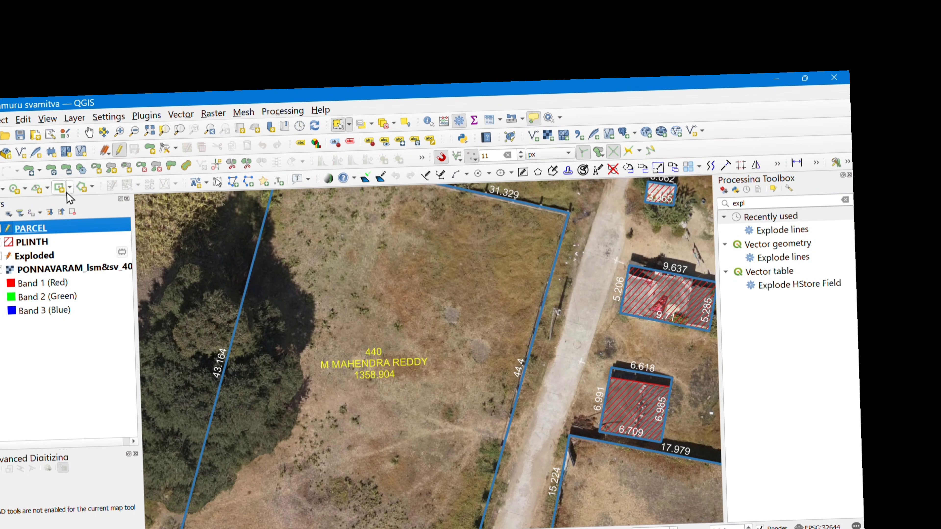
Review the first records in the PARCEL layer's attribute table, selecting the record of parcel 1.
right_click(89, 232)
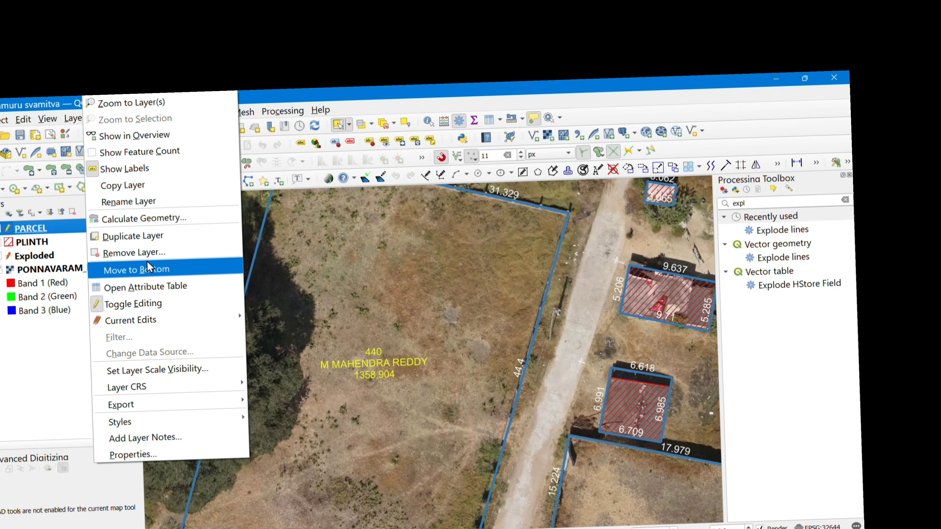
left_click(148, 287)
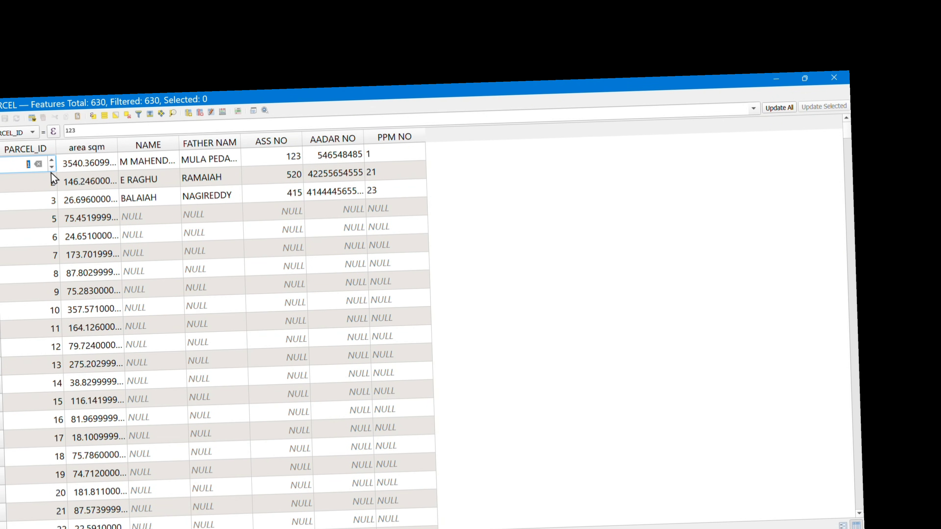
double_click(141, 162)
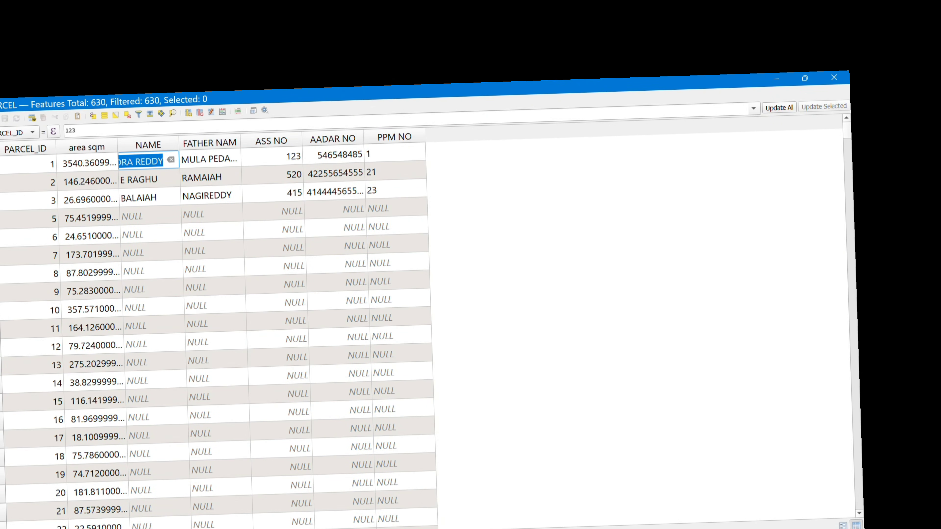
left_click(0, 165)
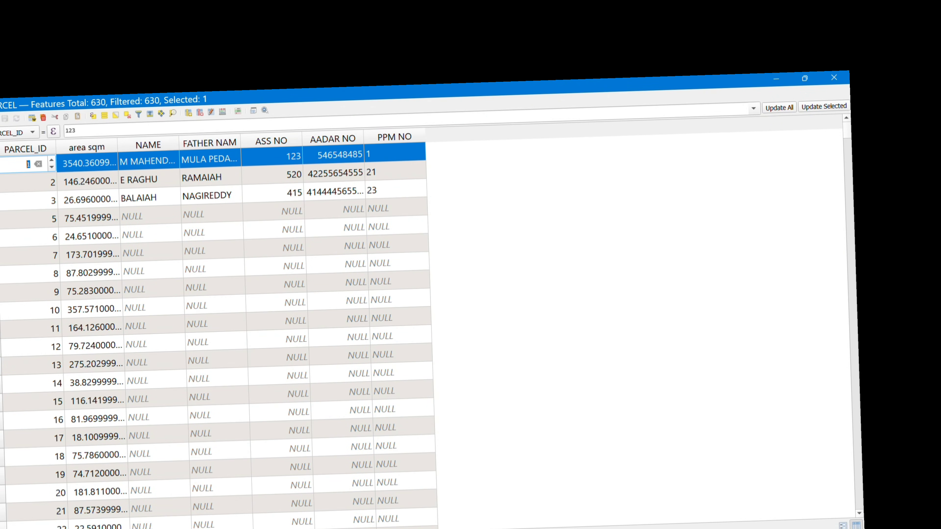
left_click(834, 83)
Clear the parcel selection and examine the labels with ID, name and area around parcel 440 and the village.
scroll(358, 350, "down", 1)
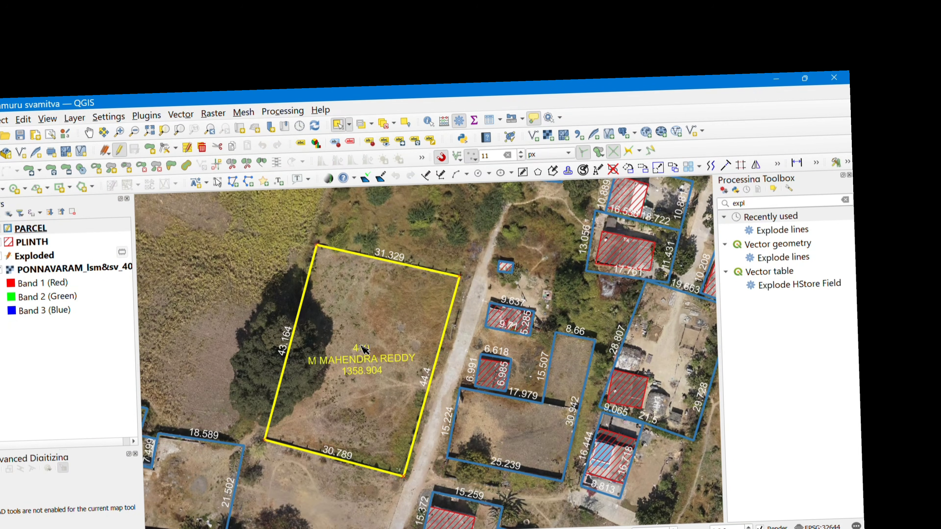
left_click(437, 221)
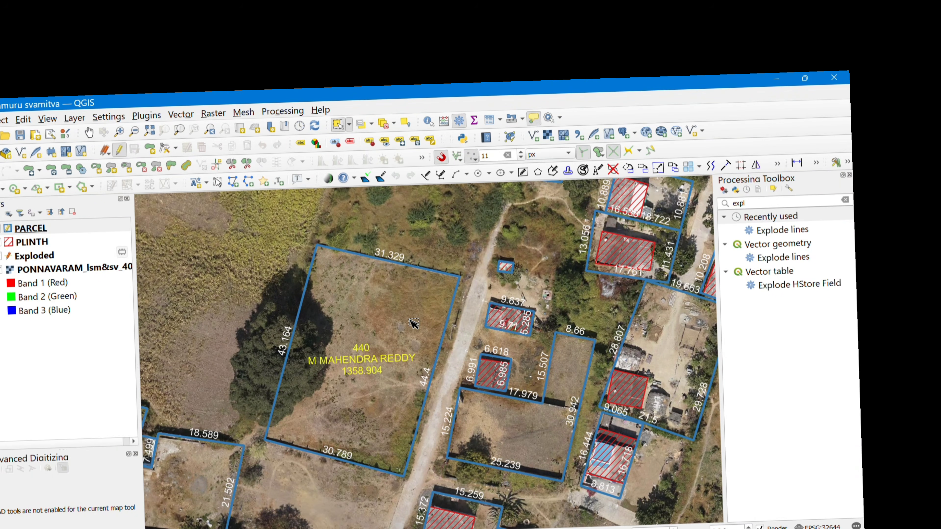
scroll(413, 324, "down", 8)
scroll(377, 378, "up", 2)
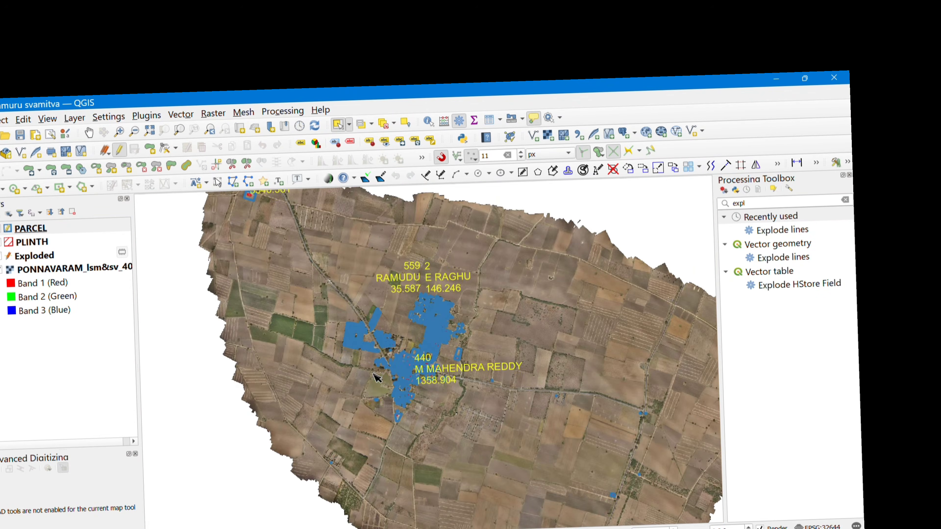
scroll(377, 377, "up", 3)
scroll(426, 315, "up", 4)
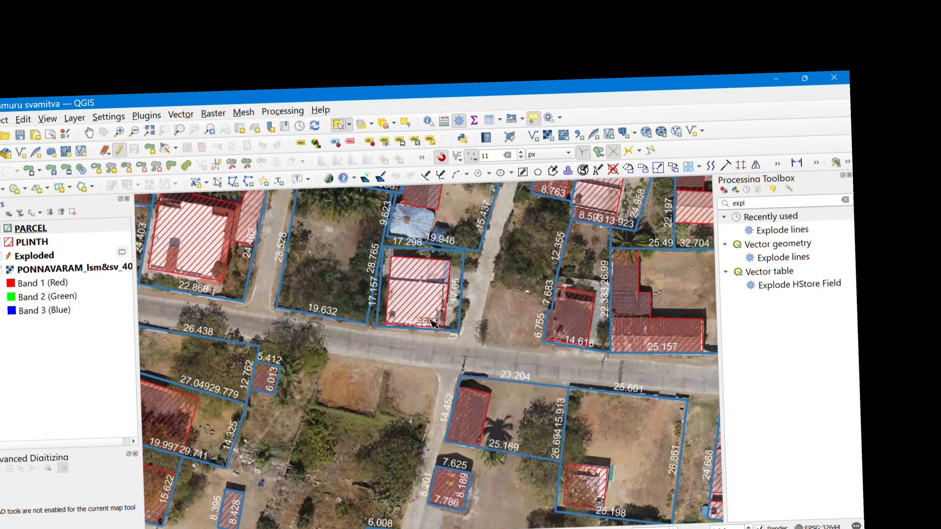
scroll(431, 323, "down", 3)
scroll(380, 270, "up", 2)
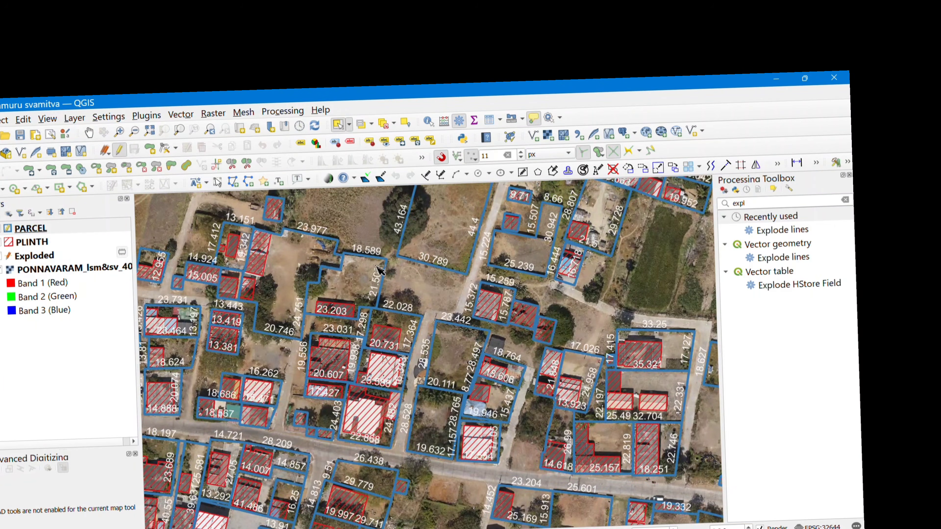
scroll(405, 405, "down", 3)
scroll(411, 287, "up", 5)
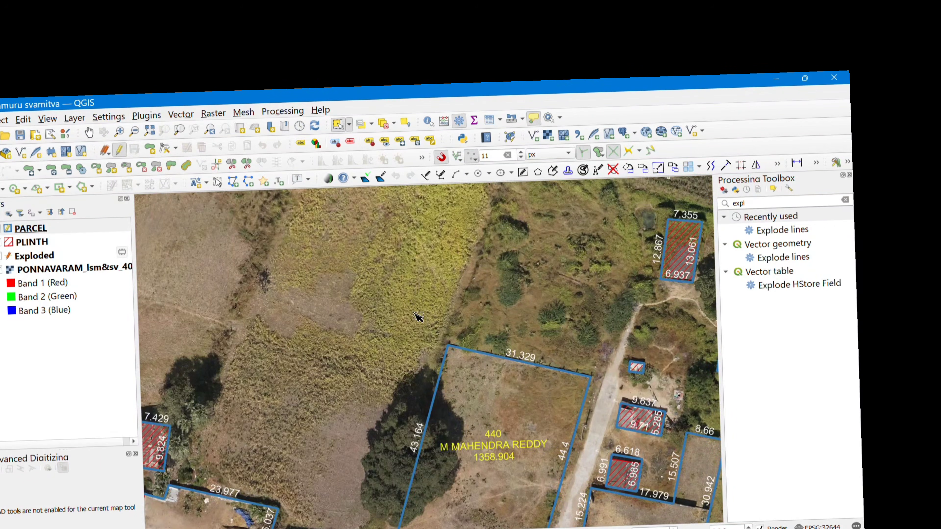
scroll(418, 317, "down", 3)
scroll(471, 282, "up", 3)
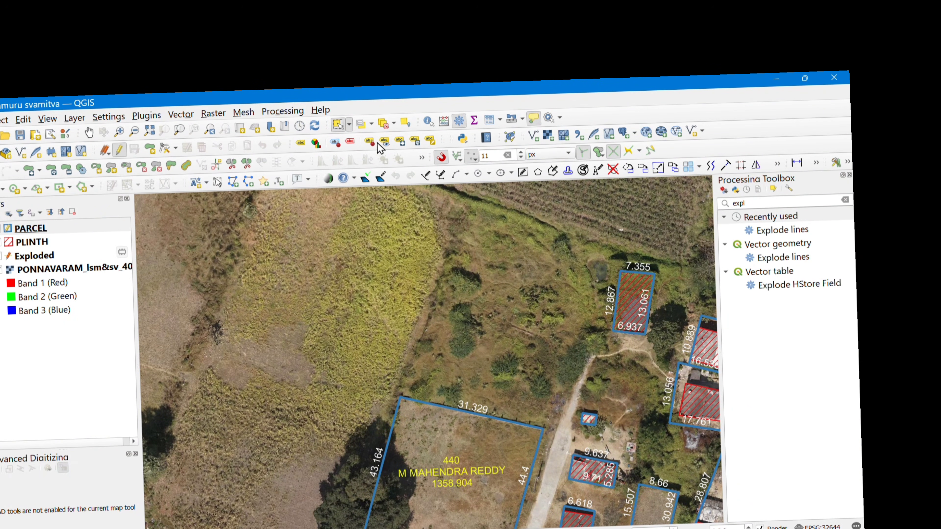
Select the PARCEL feature whose PARCEL_ID equals 123 by value and zoom to it.
left_click(53, 230)
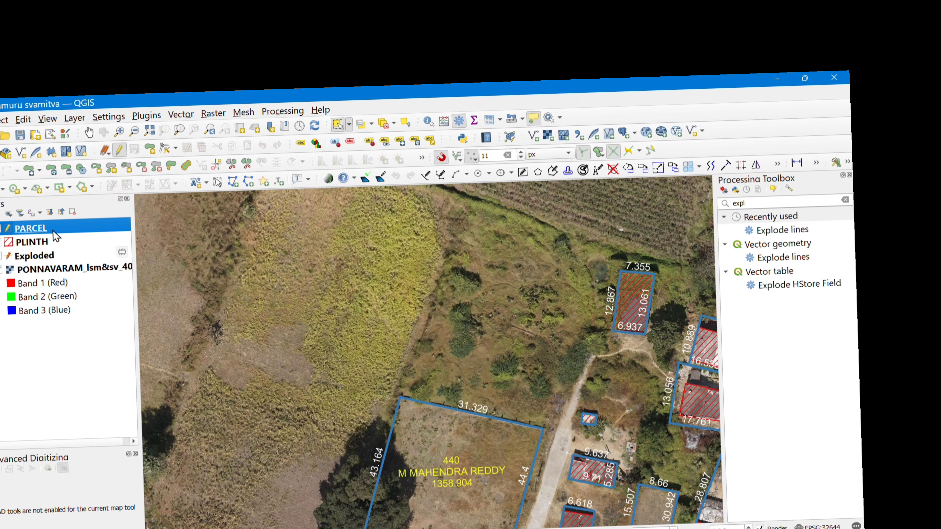
left_click(364, 127)
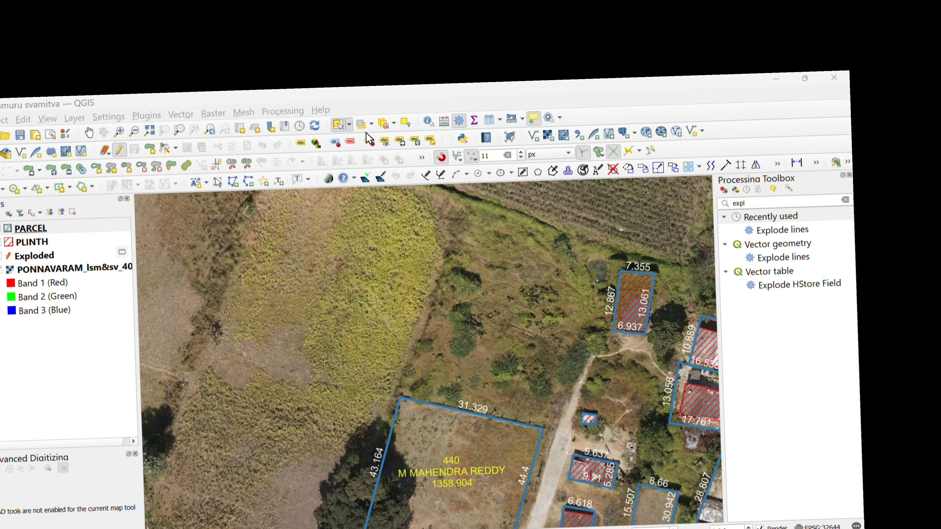
left_click(365, 128)
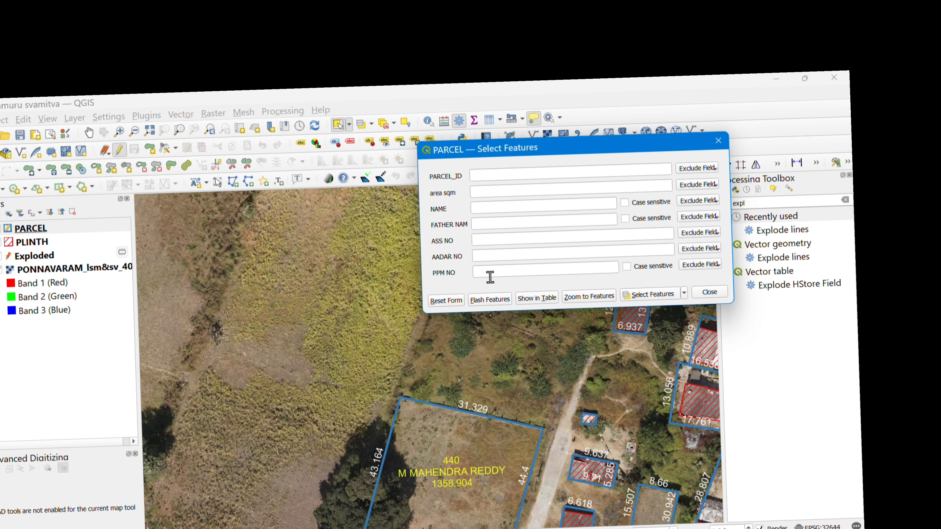
left_click(502, 173)
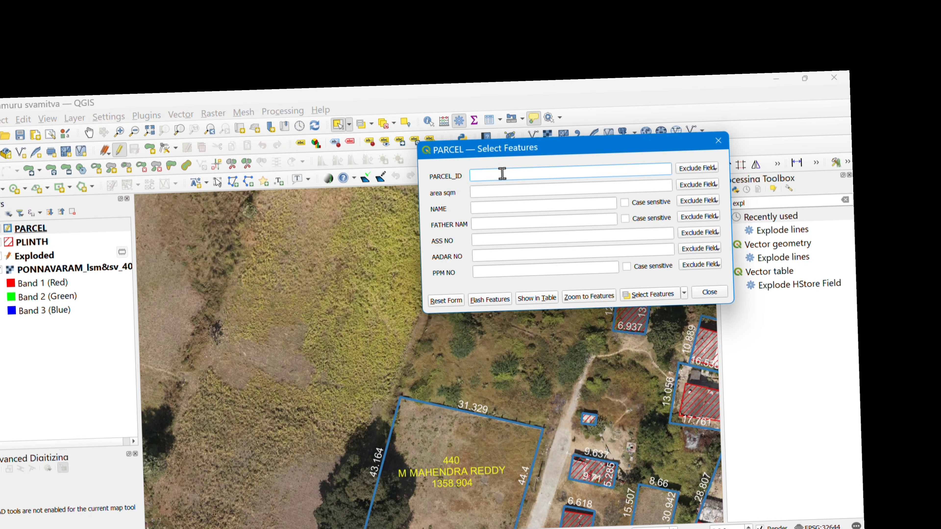
type("123")
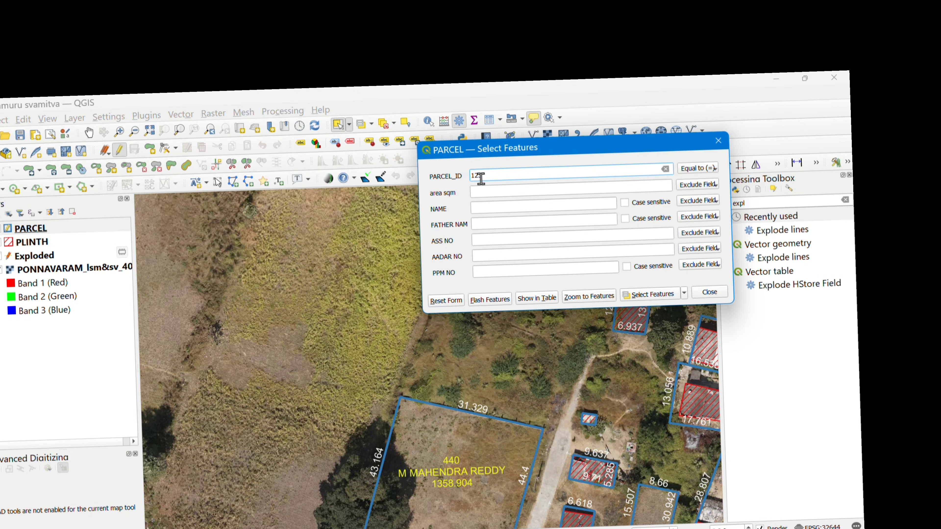
left_click(652, 296)
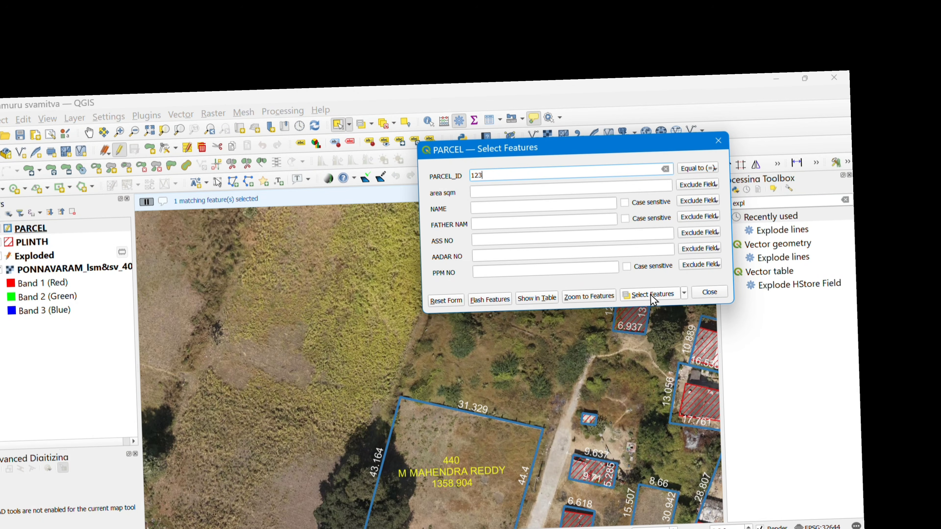
left_click(589, 297)
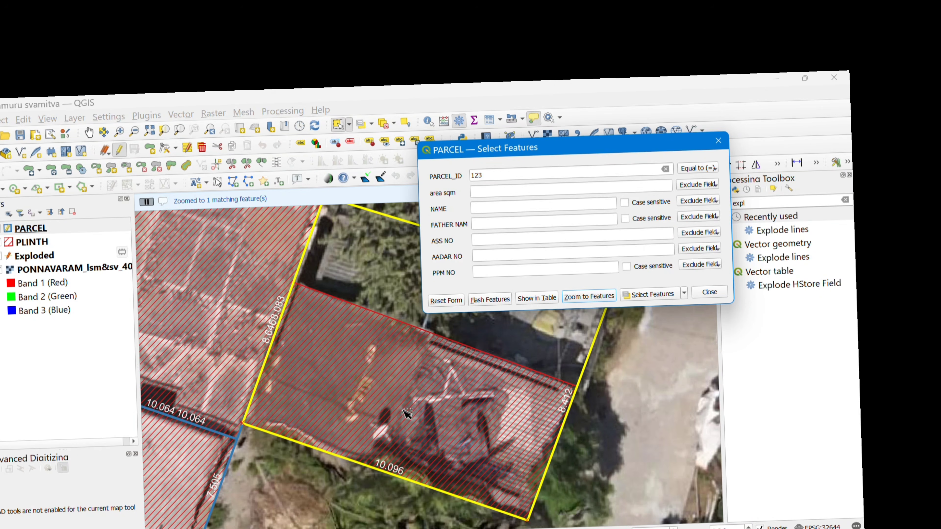
scroll(384, 415, "down", 1)
scroll(402, 394, "up", 1)
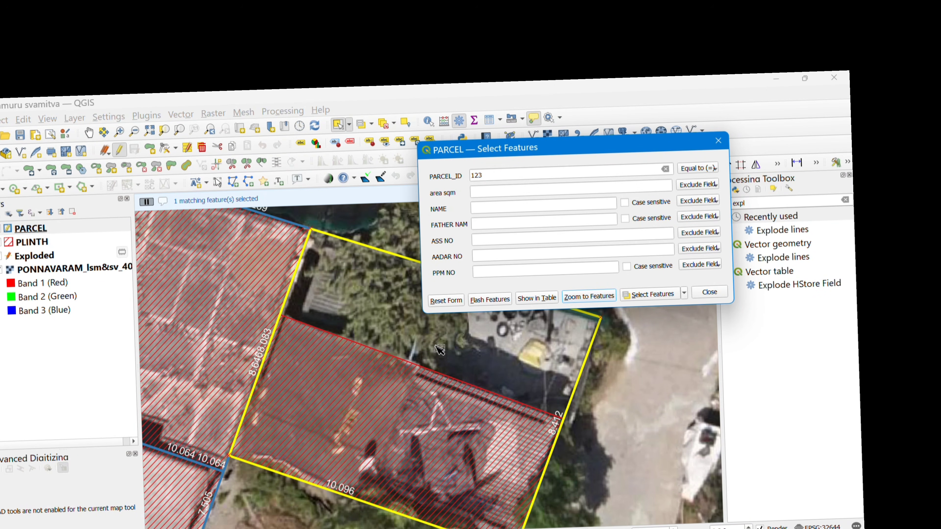
left_click(718, 141)
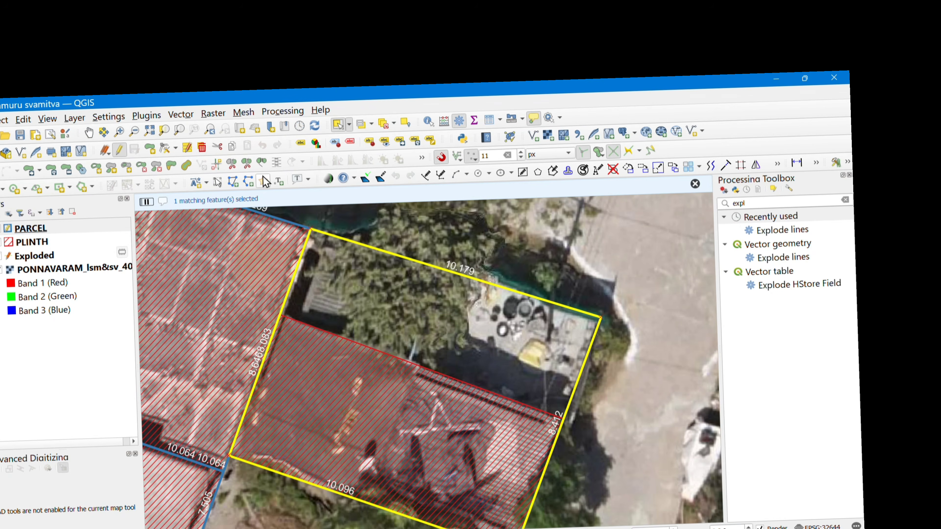
Review the attribute values of the selected parcel 123 and its location among the neighbouring parcels.
left_click(187, 148)
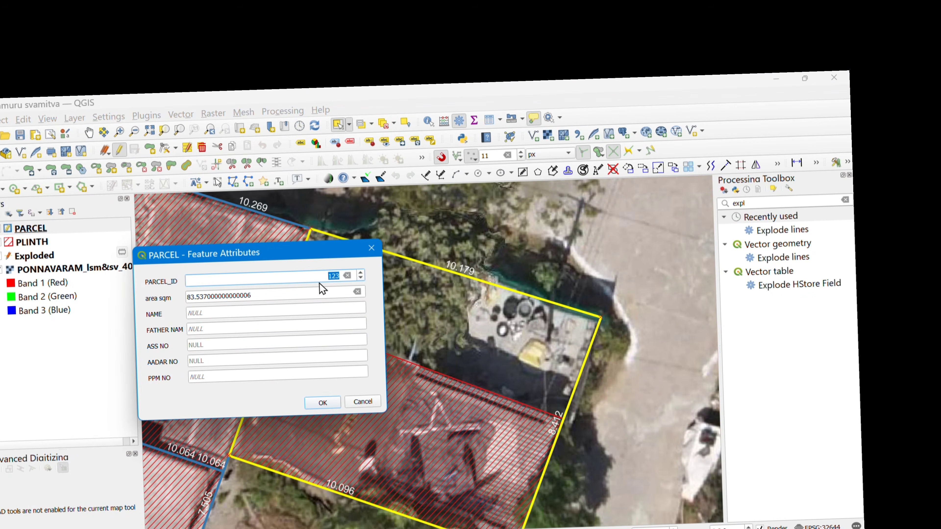
left_click(371, 248)
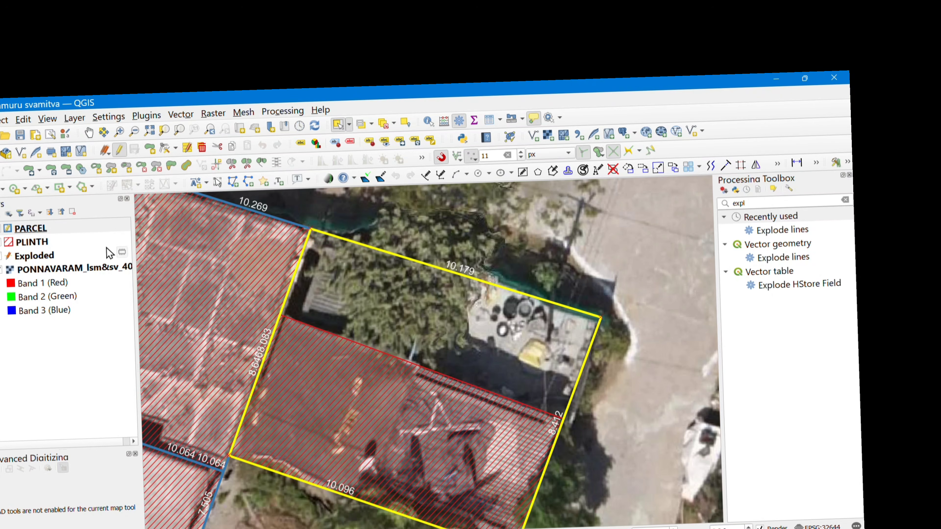
scroll(426, 336, "down", 1)
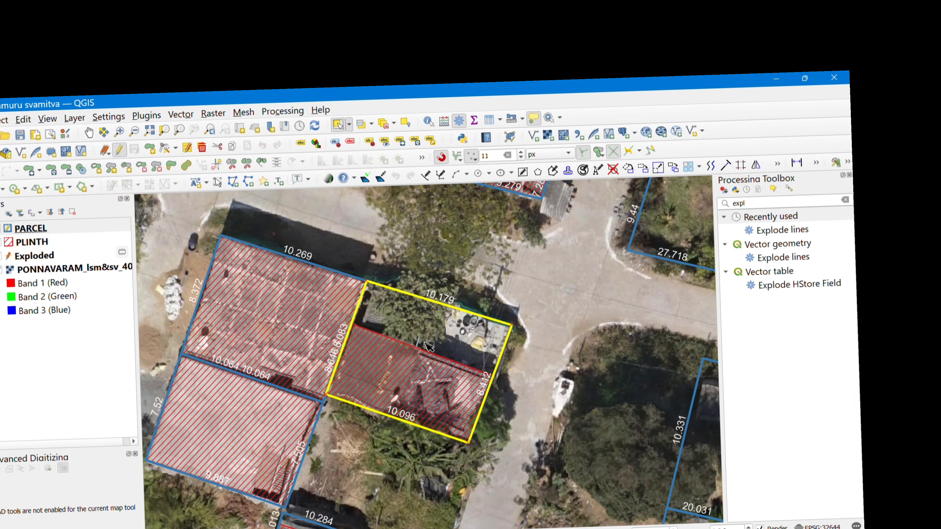
scroll(428, 348, "down", 3)
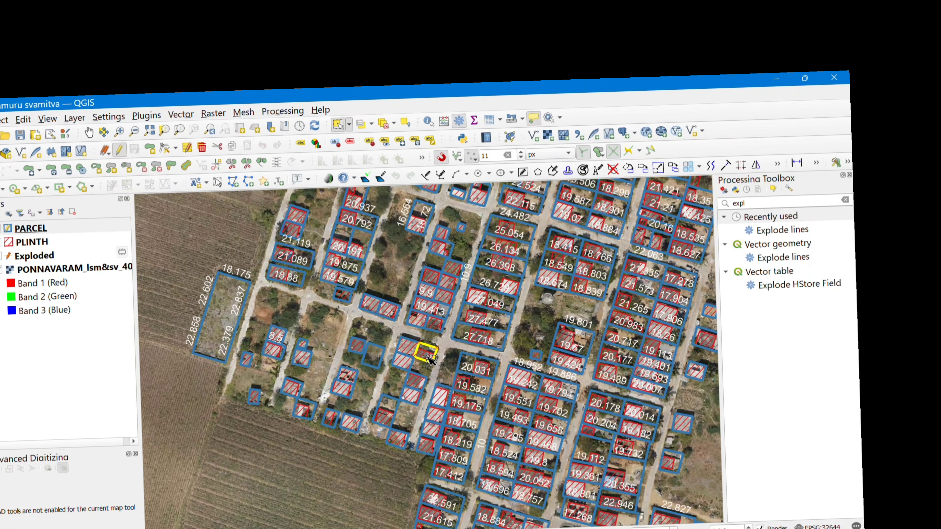
scroll(430, 361, "down", 1)
scroll(428, 357, "up", 2)
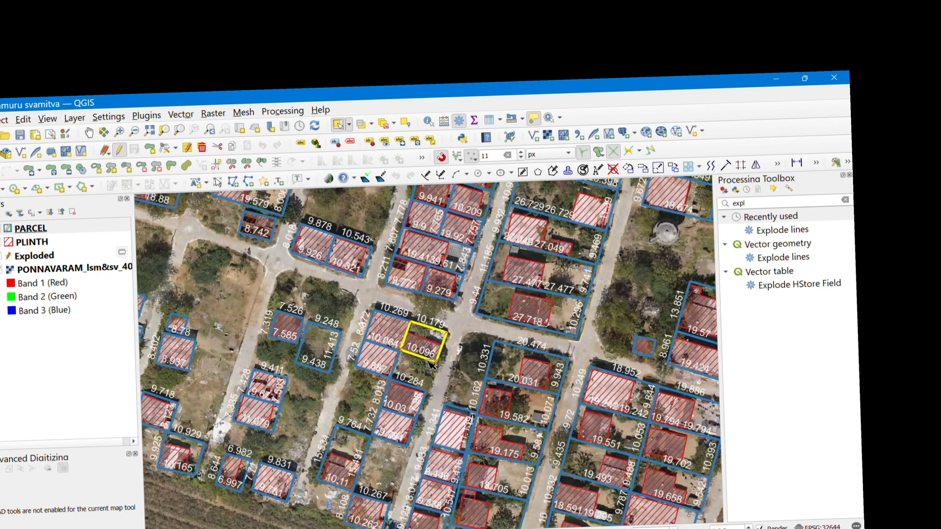
scroll(421, 349, "up", 2)
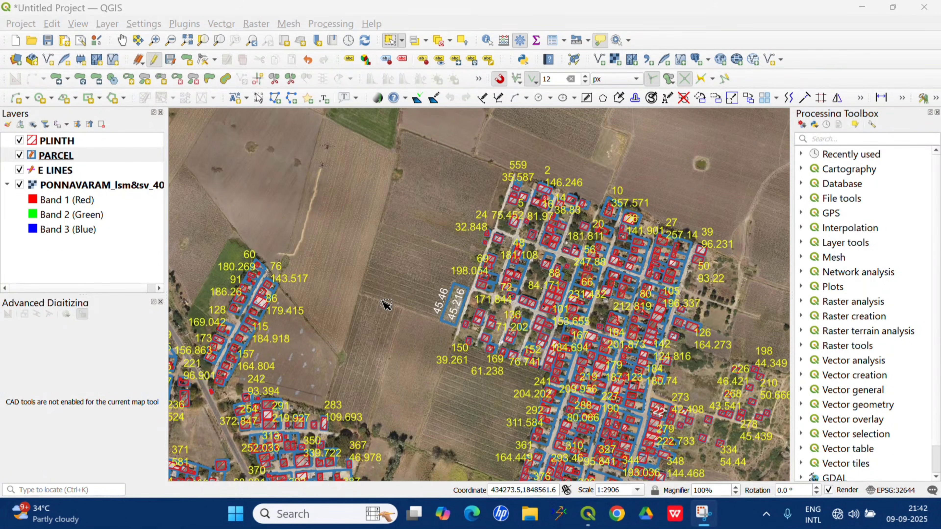
Examine the parcel ID and area labels across the village at several scales, out to the outlying parcel 1.
scroll(385, 305, "up", 1)
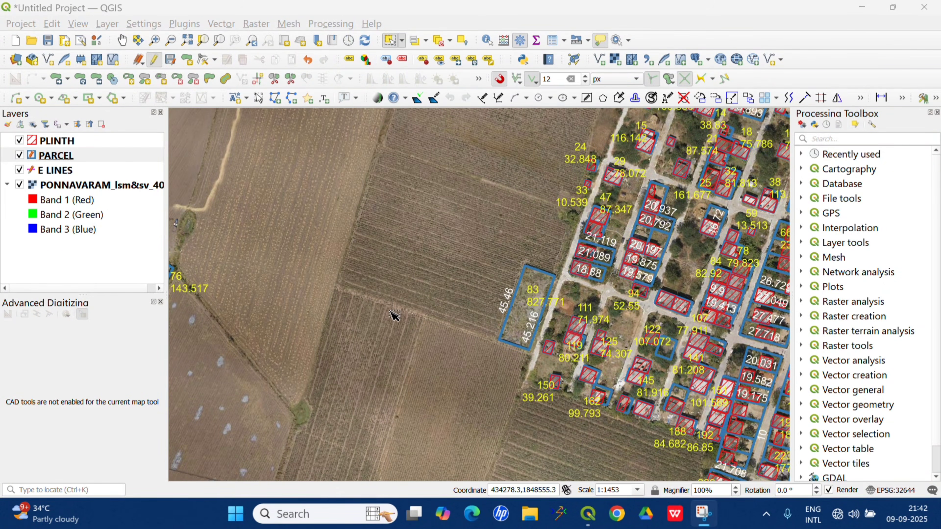
scroll(393, 315, "down", 1)
scroll(412, 345, "up", 1)
scroll(411, 345, "down", 1)
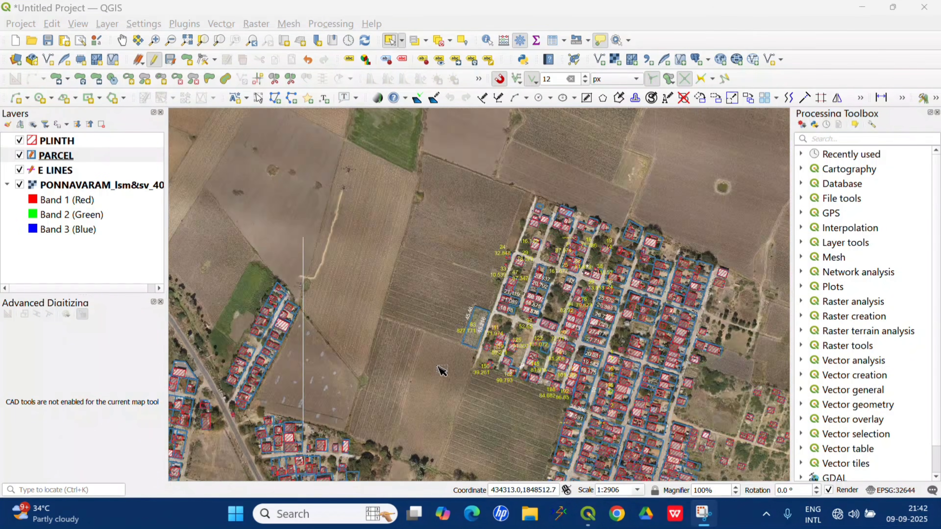
scroll(410, 341, "down", 1)
scroll(409, 328, "up", 1)
scroll(411, 333, "down", 1)
scroll(433, 348, "up", 1)
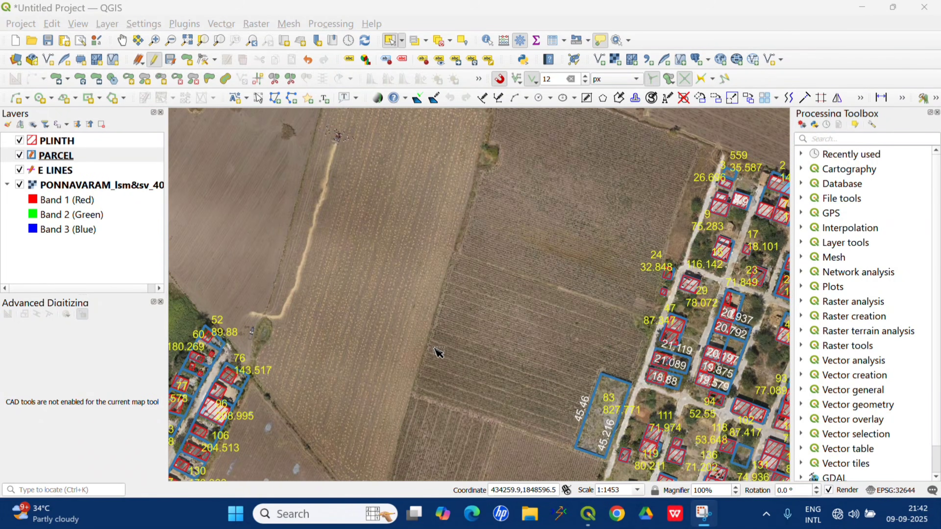
scroll(456, 365, "down", 1)
scroll(463, 369, "up", 1)
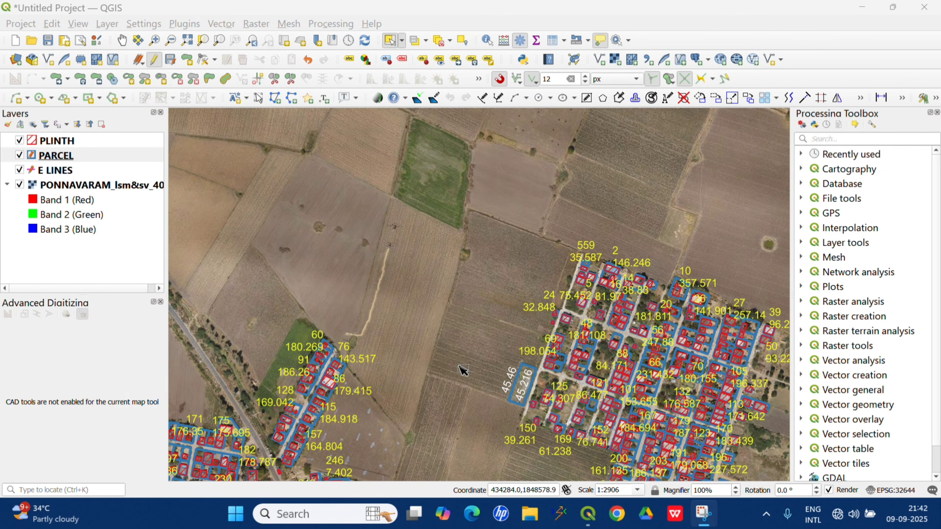
scroll(493, 341, "up", 1)
scroll(540, 330, "down", 1)
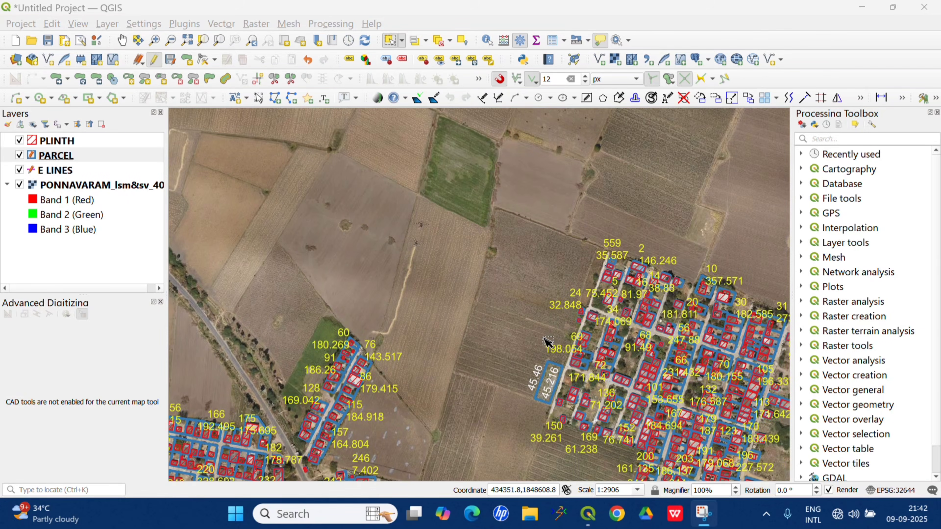
scroll(525, 353, "up", 1)
scroll(526, 364, "down", 1)
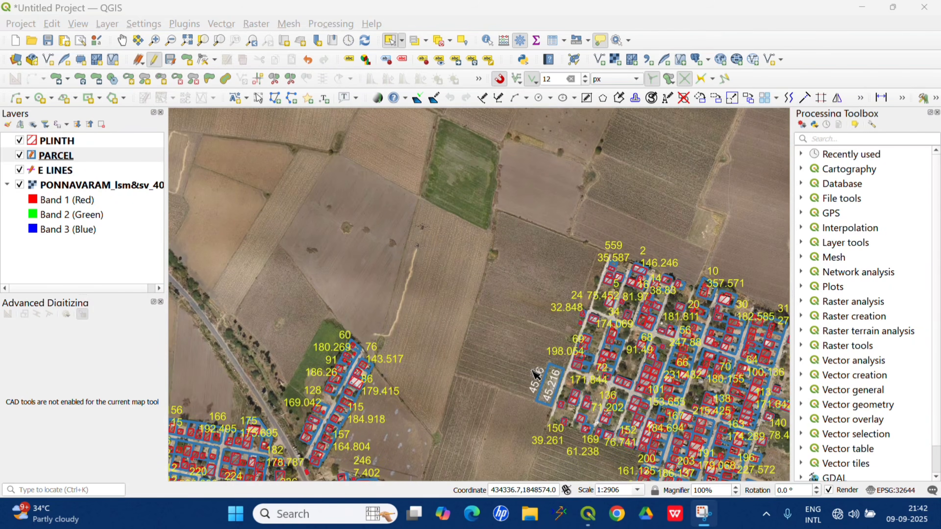
scroll(533, 379, "up", 1)
scroll(537, 382, "down", 2)
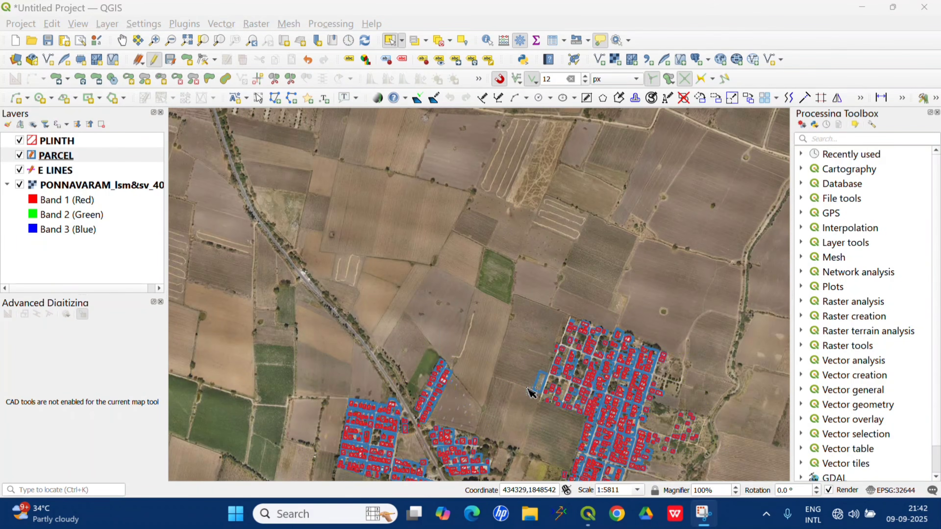
scroll(518, 387, "up", 1)
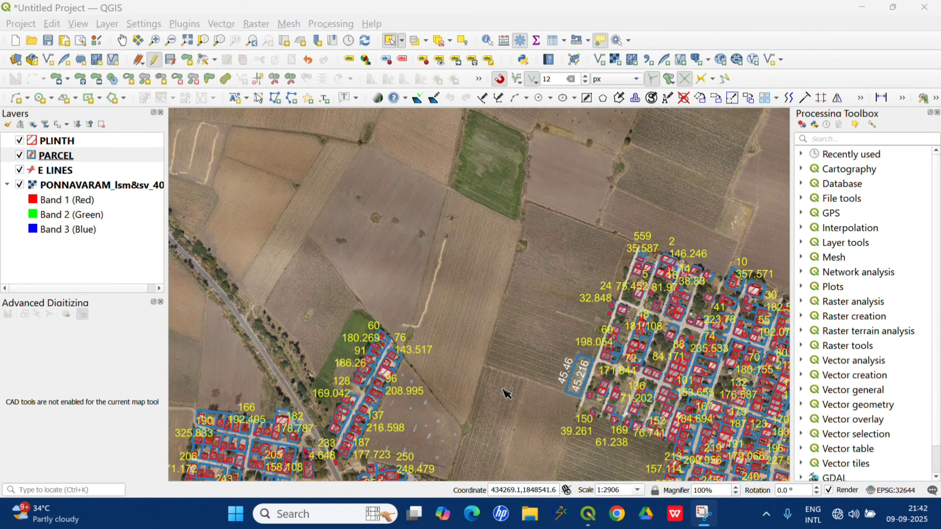
scroll(505, 392, "down", 3)
scroll(273, 199, "up", 5)
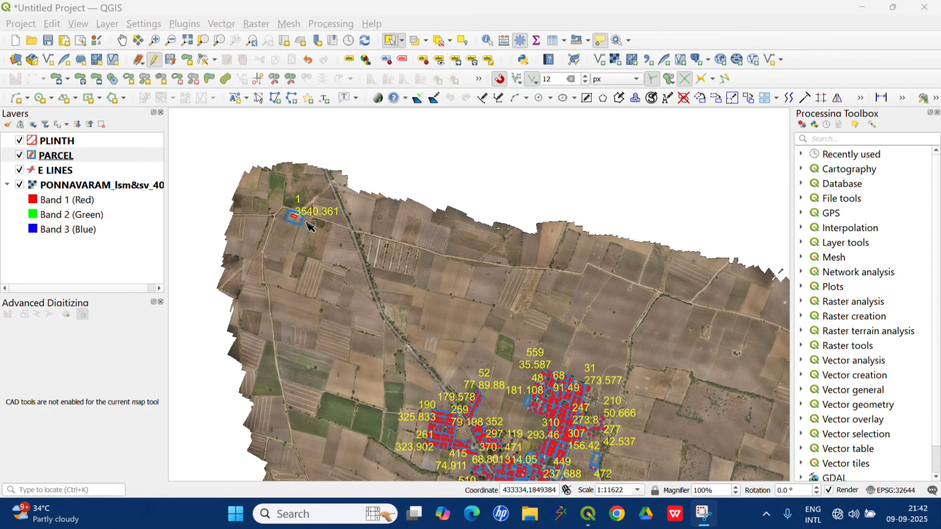
Examine the outlying parcel 1 with its side lengths, plinth and area label, and parcel 2 at the village's northern edge.
scroll(469, 395, "up", 2)
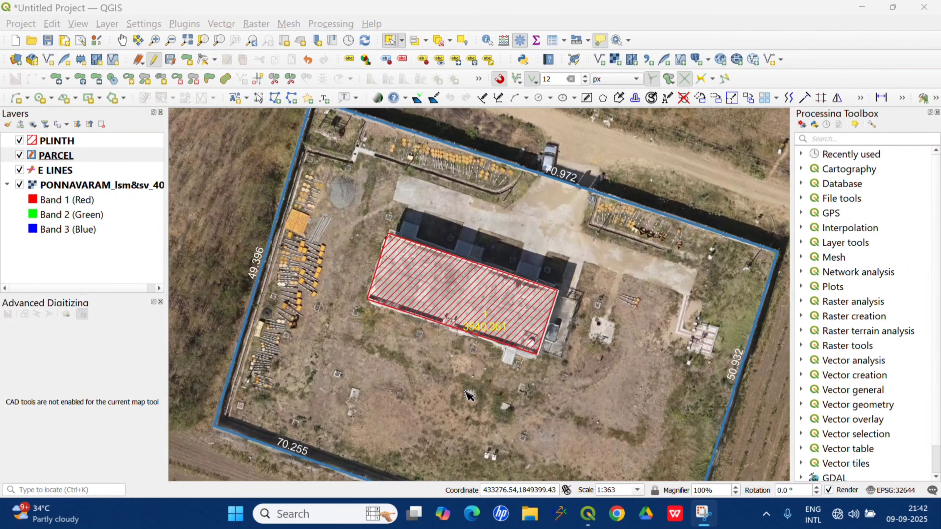
scroll(468, 396, "down", 1)
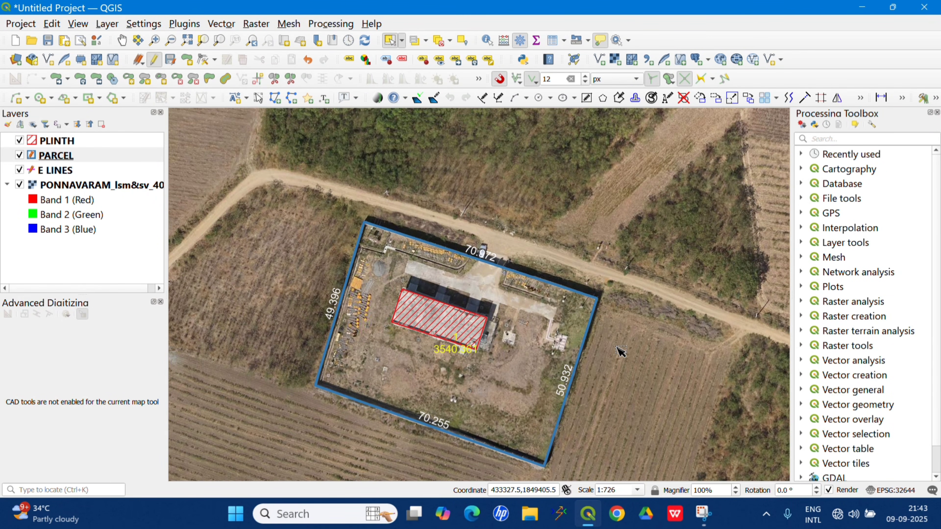
scroll(429, 287, "down", 1)
scroll(470, 343, "up", 2)
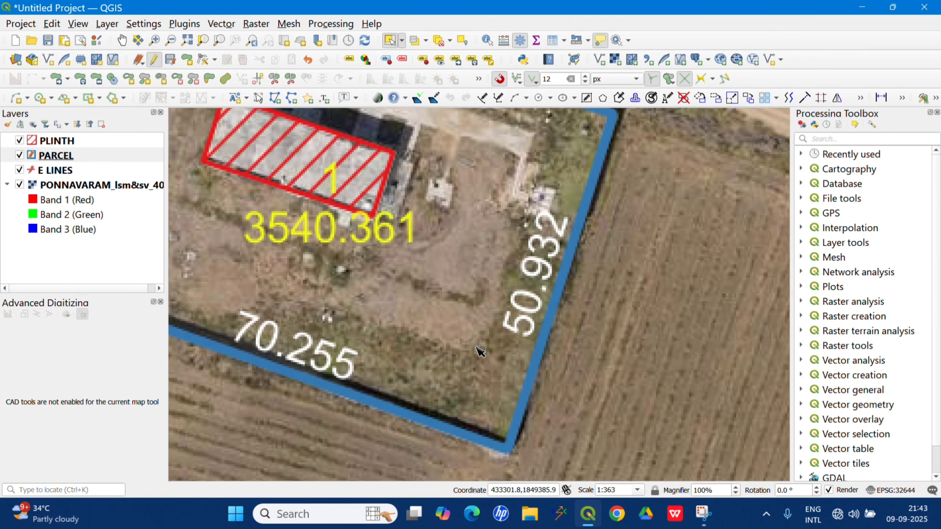
scroll(471, 346, "down", 5)
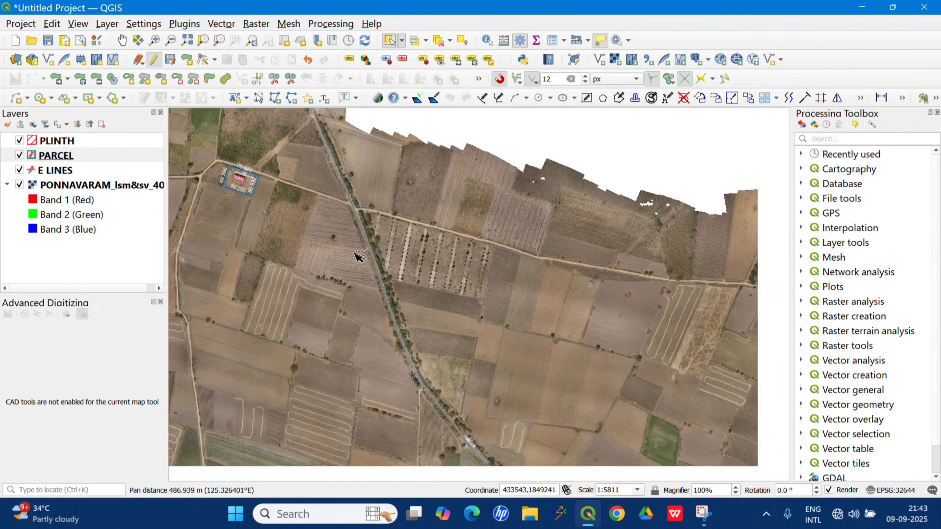
scroll(449, 300, "up", 4)
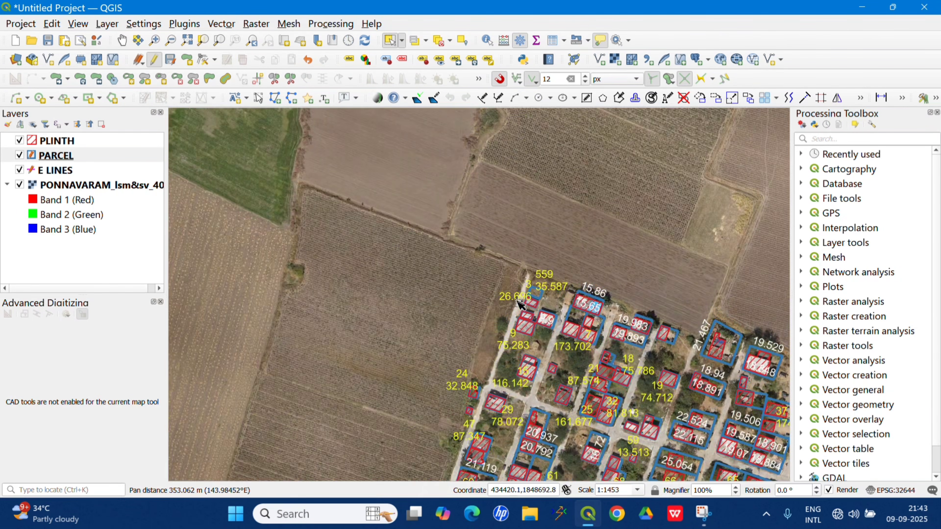
scroll(561, 297, "up", 4)
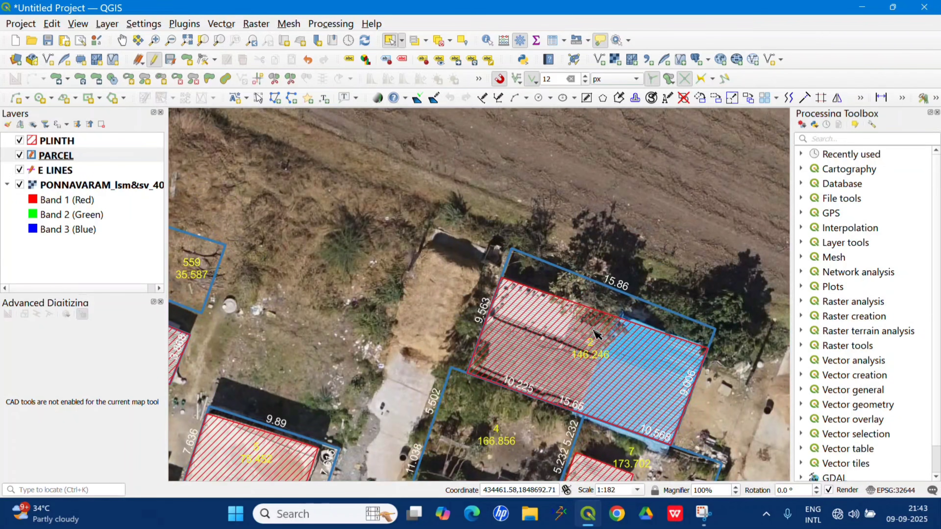
scroll(593, 335, "down", 2)
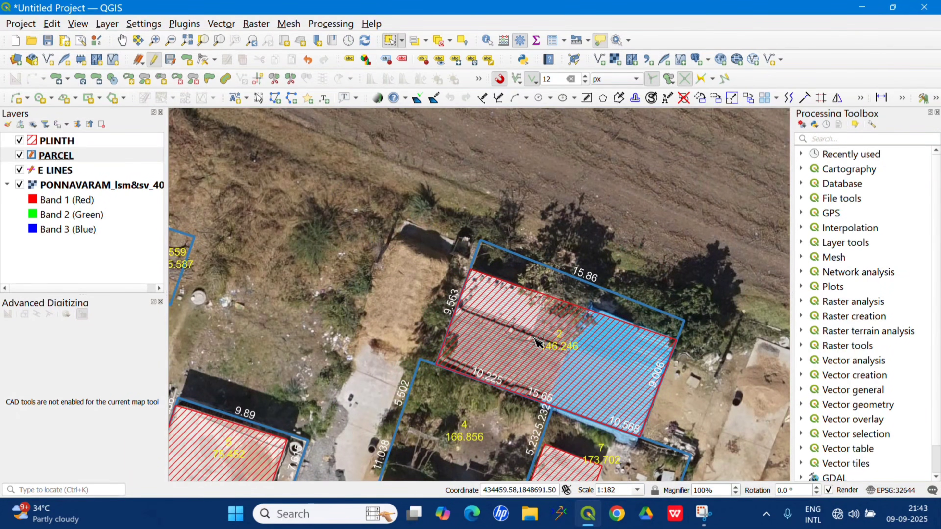
scroll(574, 356, "up", 1)
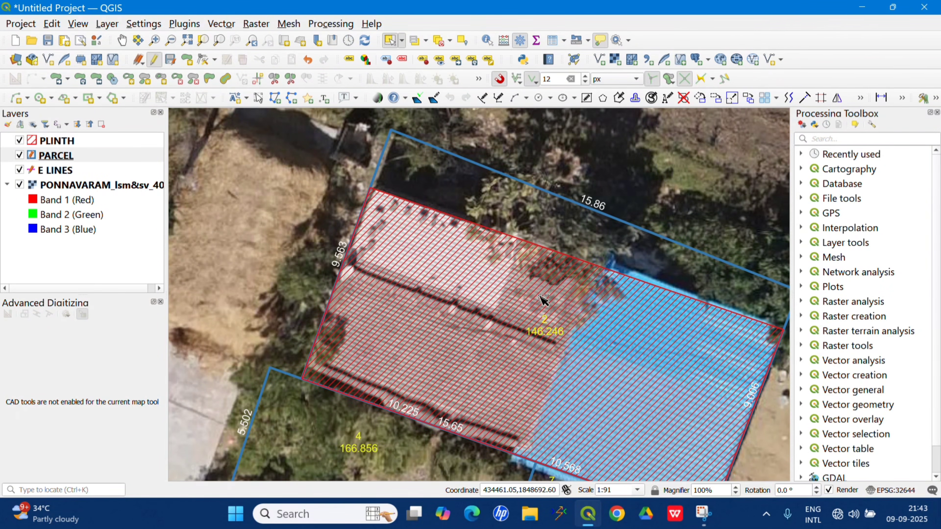
scroll(560, 207, "down", 1)
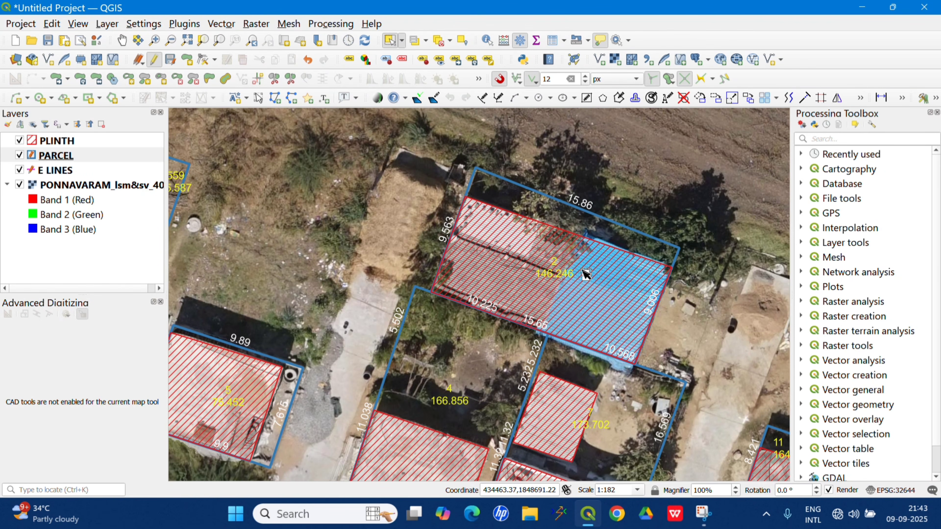
Select parcel 2 in the PARCEL layer and fill in the owner's ID number as its AADAR NO attribute.
left_click(586, 276)
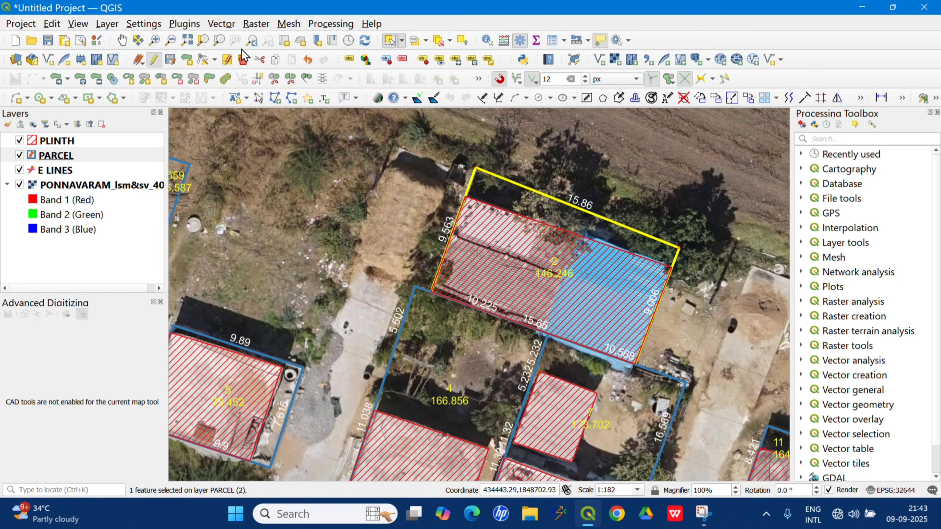
left_click(227, 60)
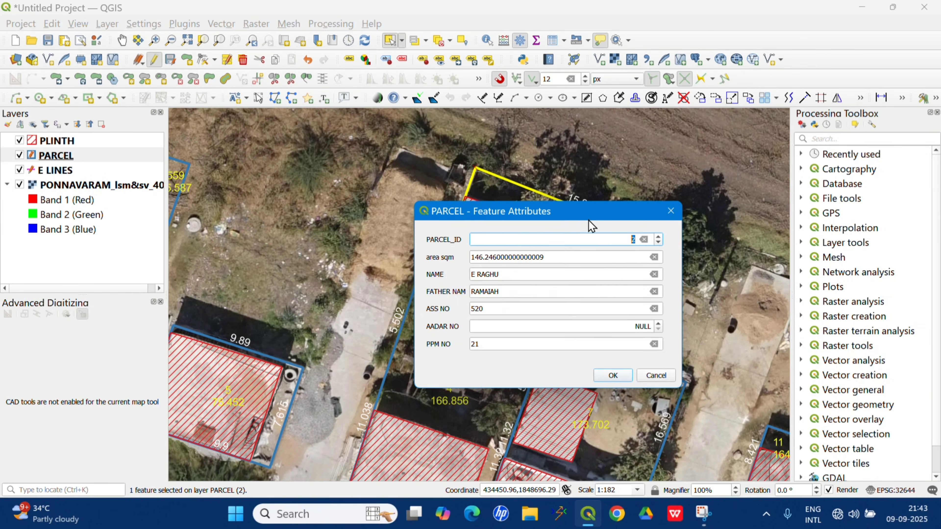
left_click_drag(531, 203, 341, 183)
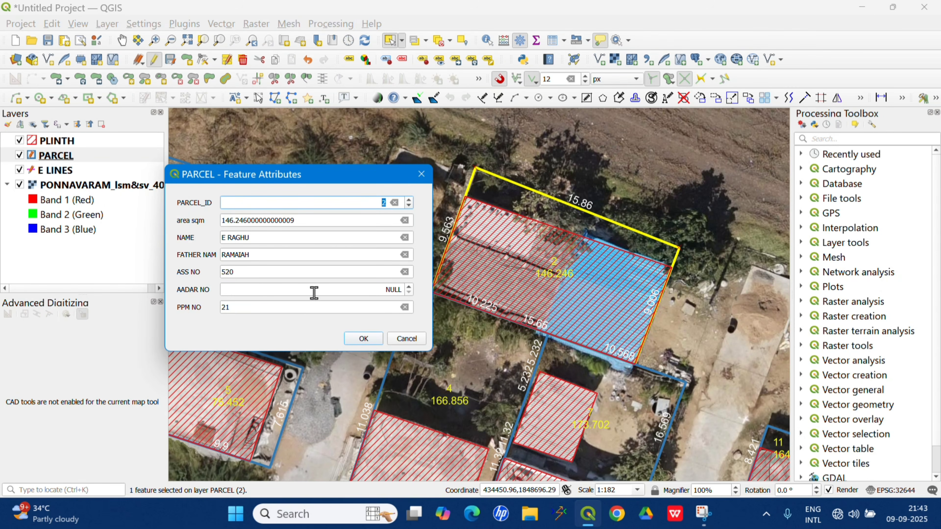
left_click(374, 289)
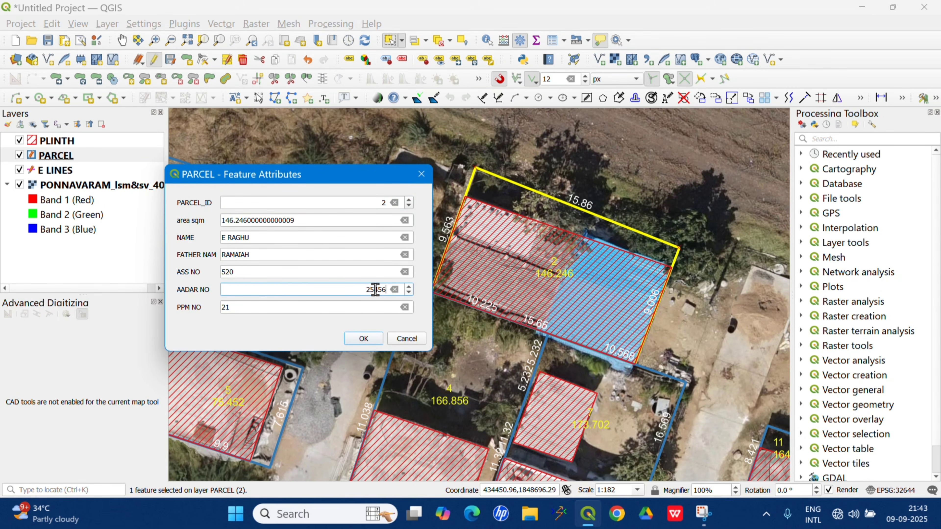
left_click(362, 338)
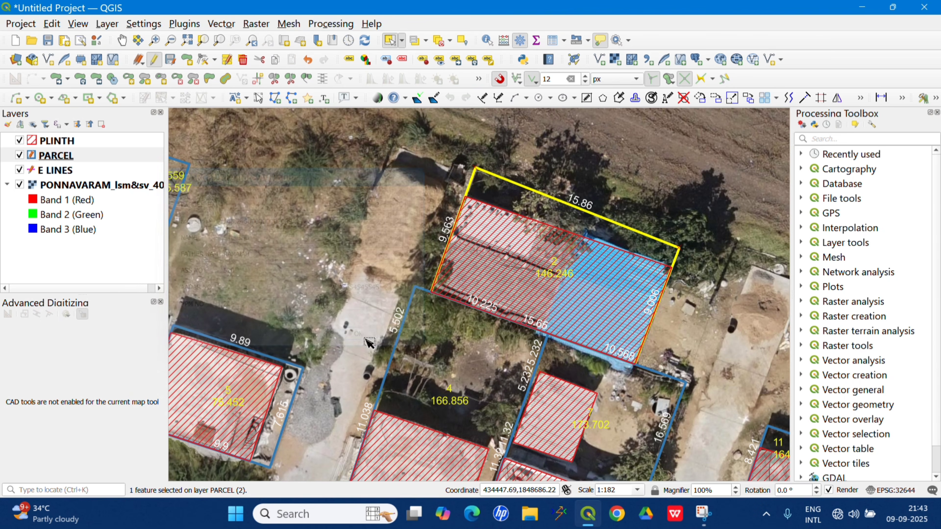